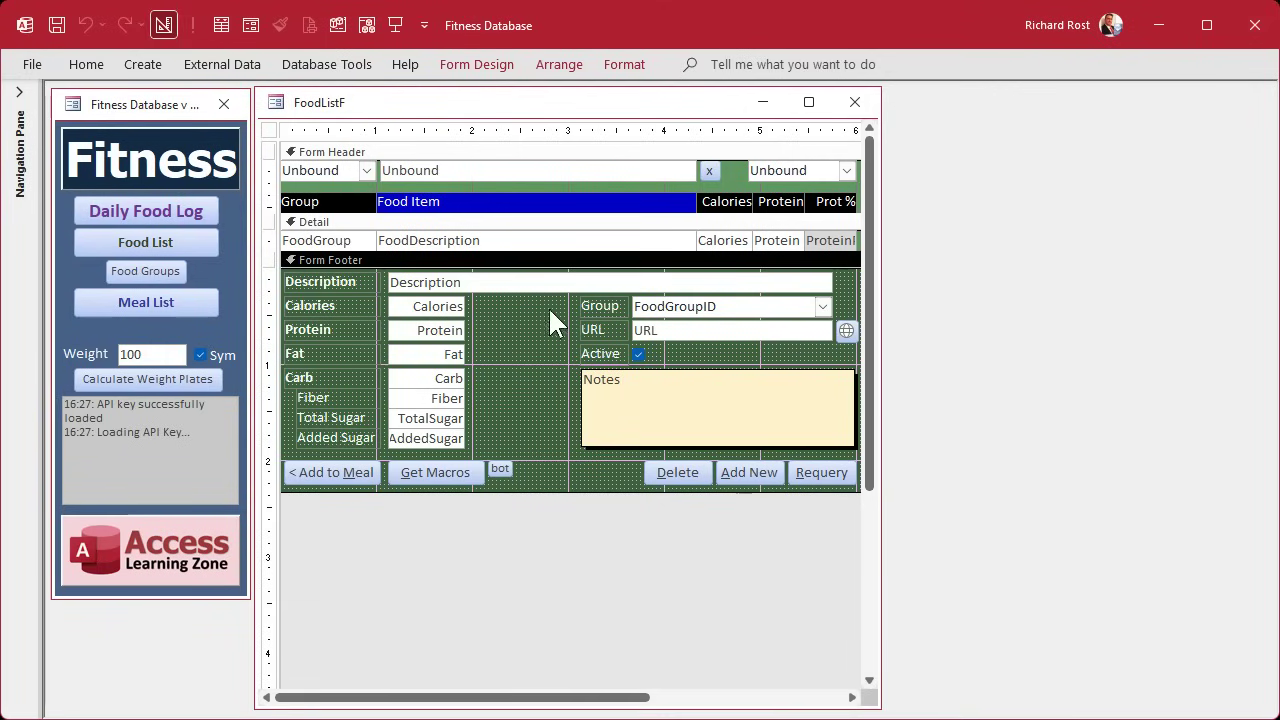
# Check the On Click event shared by the Calories to Added Sugar text boxes in the FoodListF footer.
pyautogui.moveTo(507, 304); pyautogui.dragTo(425, 439)
pyautogui.rightClick(447, 398)
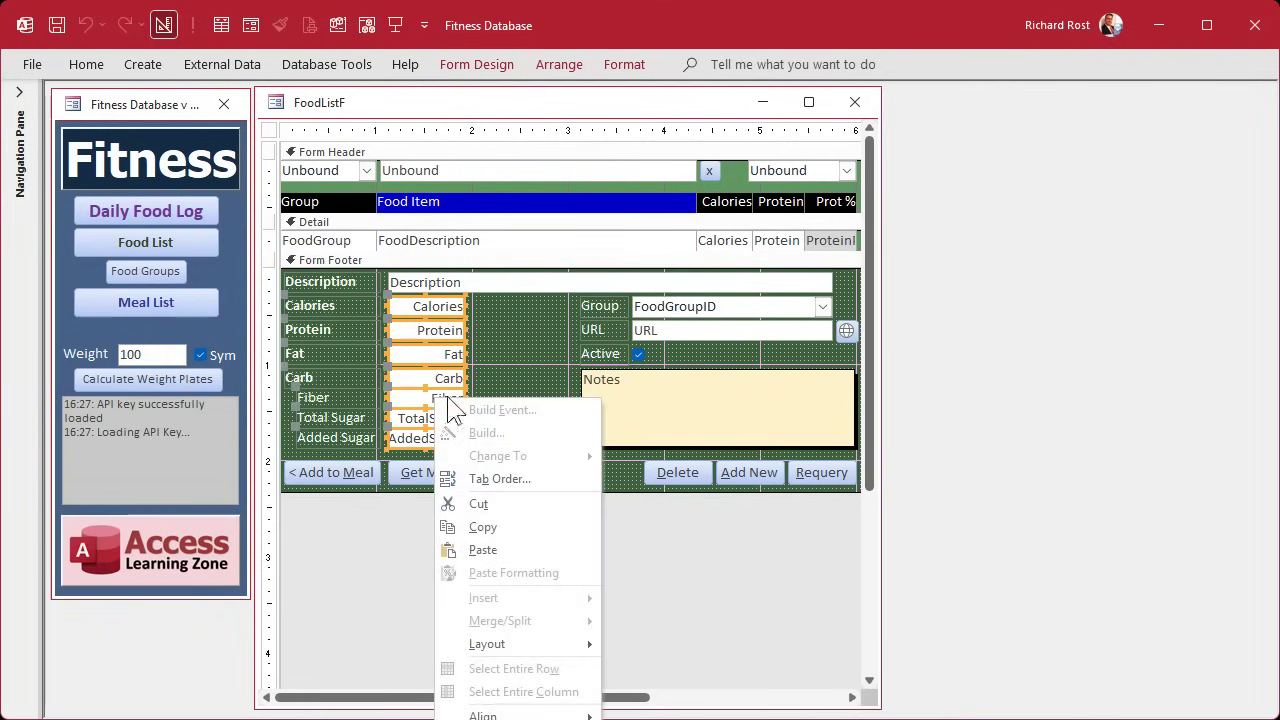
pyautogui.click(547, 712)
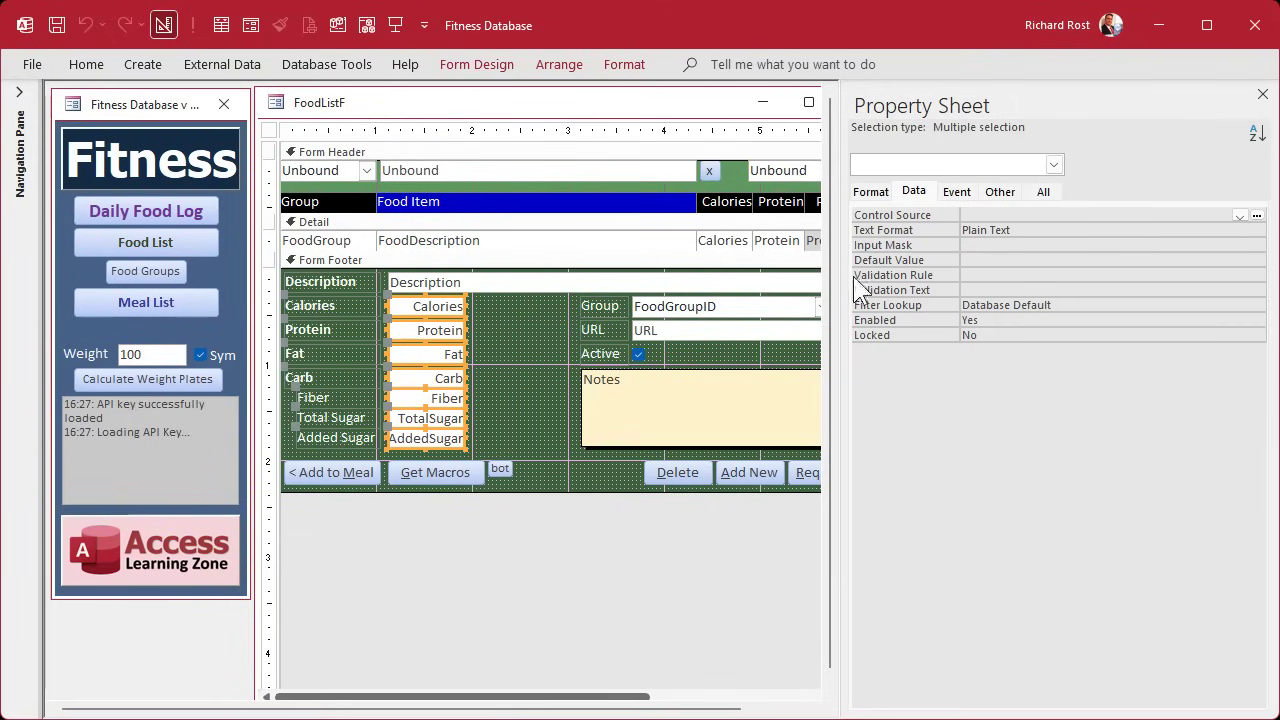
pyautogui.click(956, 191)
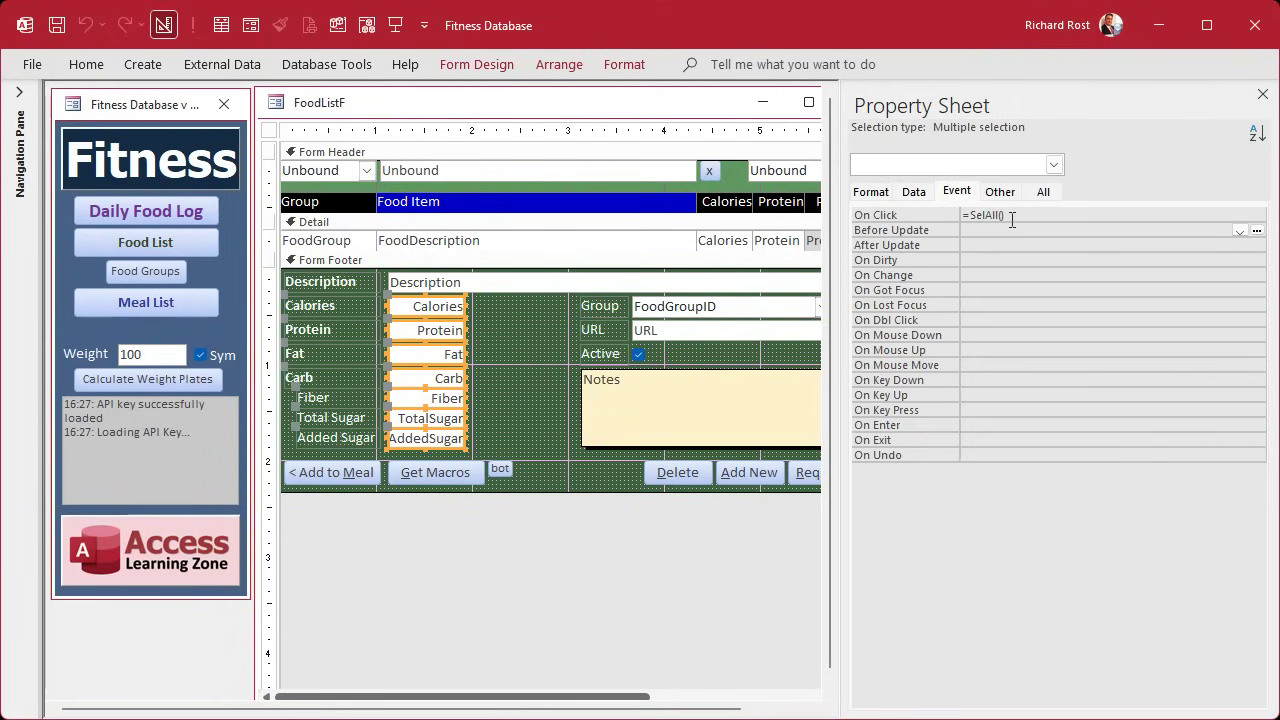
# Close the property sheet and close FoodListF, saving its design changes.
pyautogui.click(1262, 94)
pyautogui.click(869, 103)
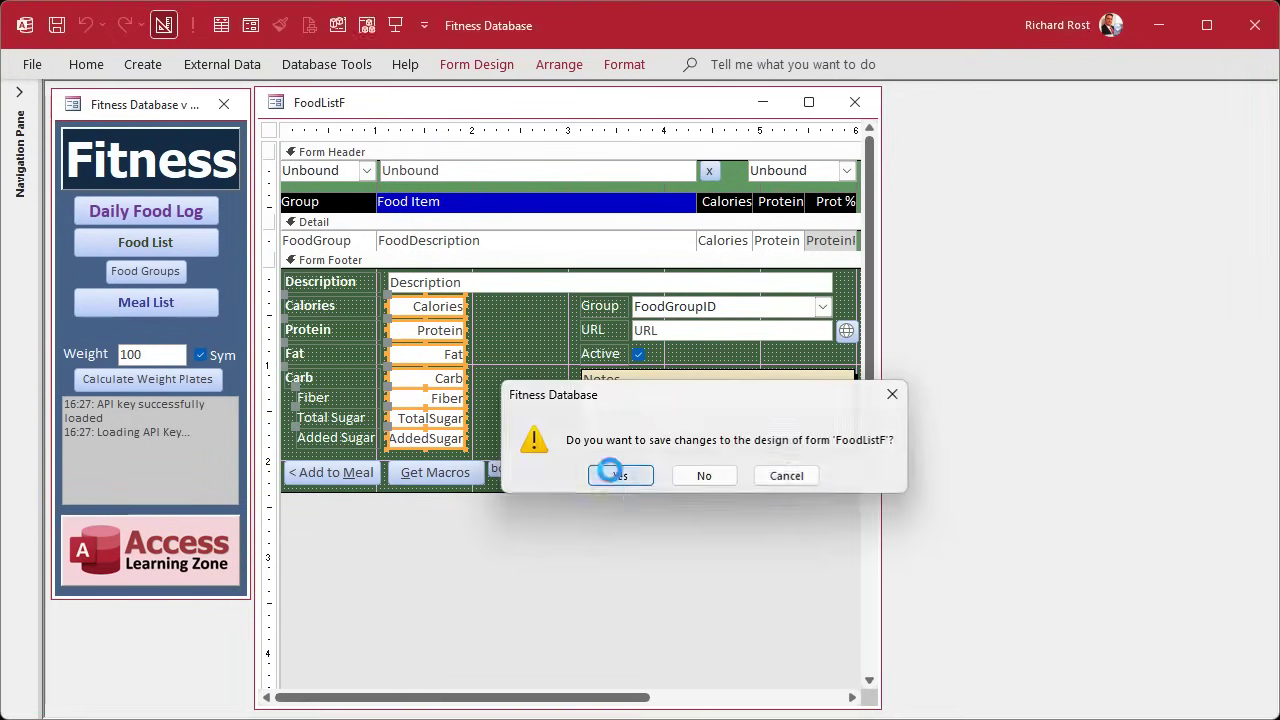
pyautogui.click(622, 472)
# Open the Food List, test value selection in the Protein, Calories and Fat boxes, and bring up the Fat box's calculator without entering anything.
pyautogui.click(152, 246)
pyautogui.click(434, 526)
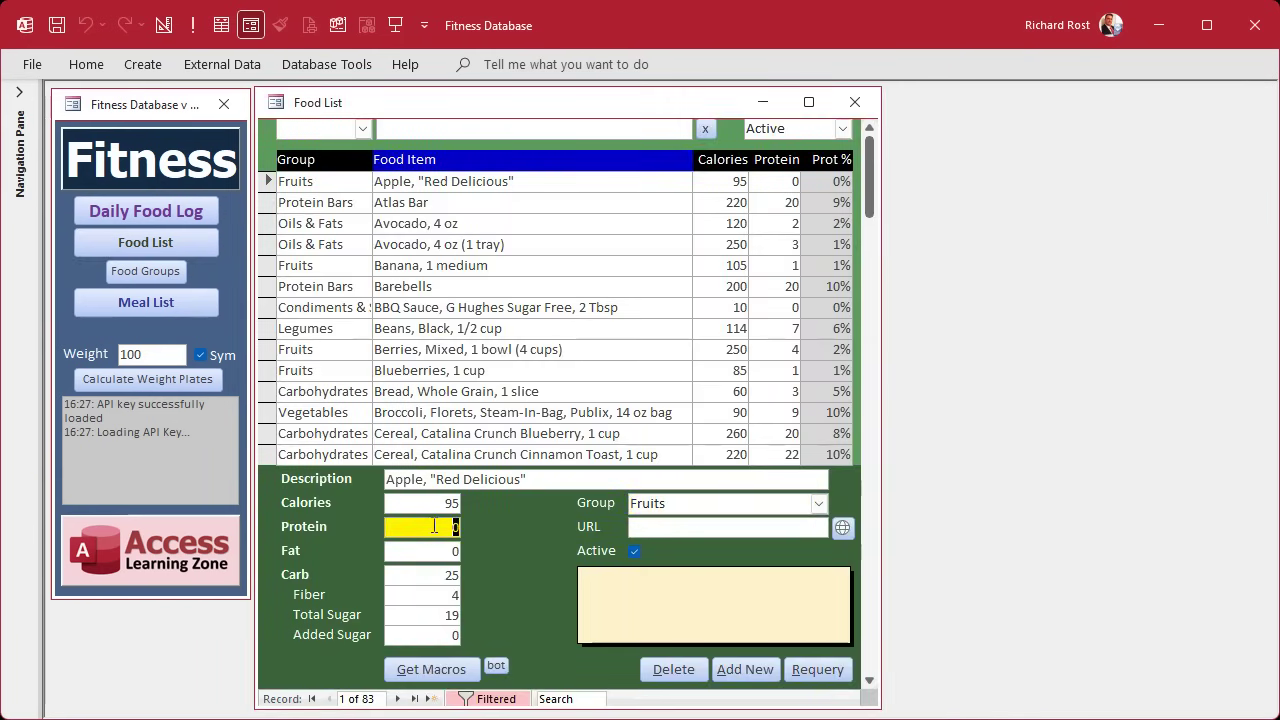
pyautogui.click(435, 502)
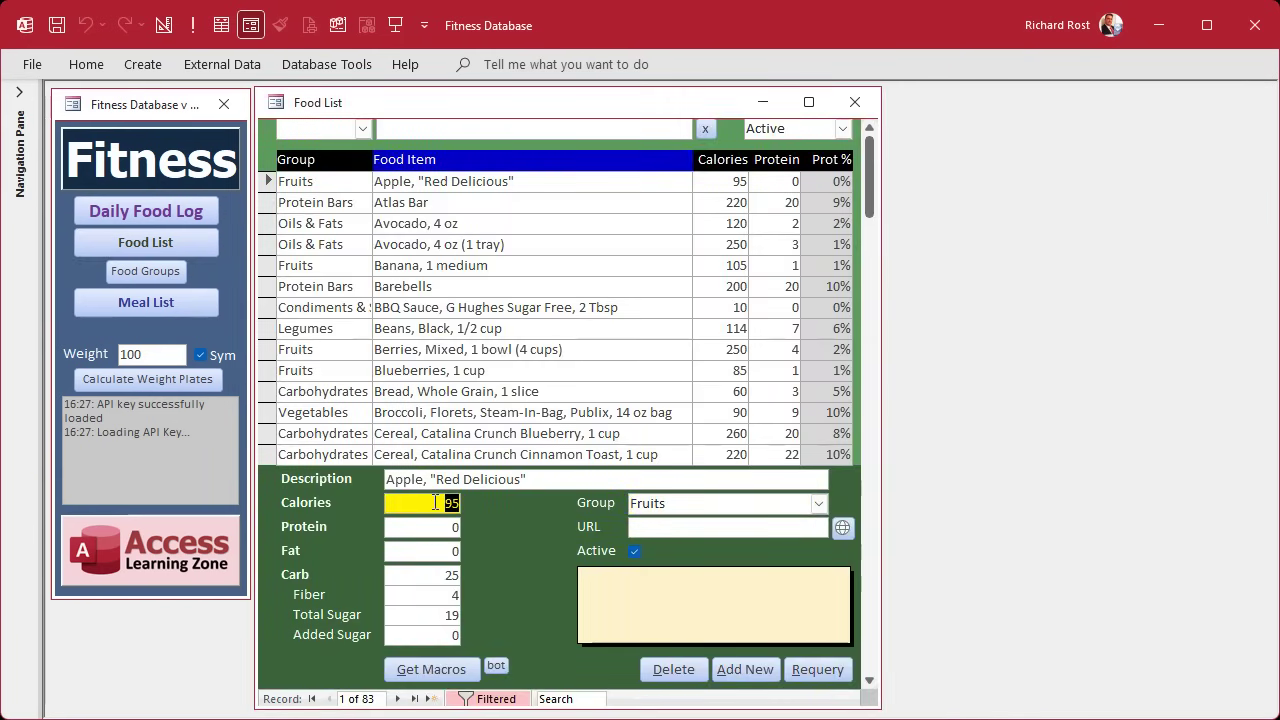
pyautogui.click(435, 551)
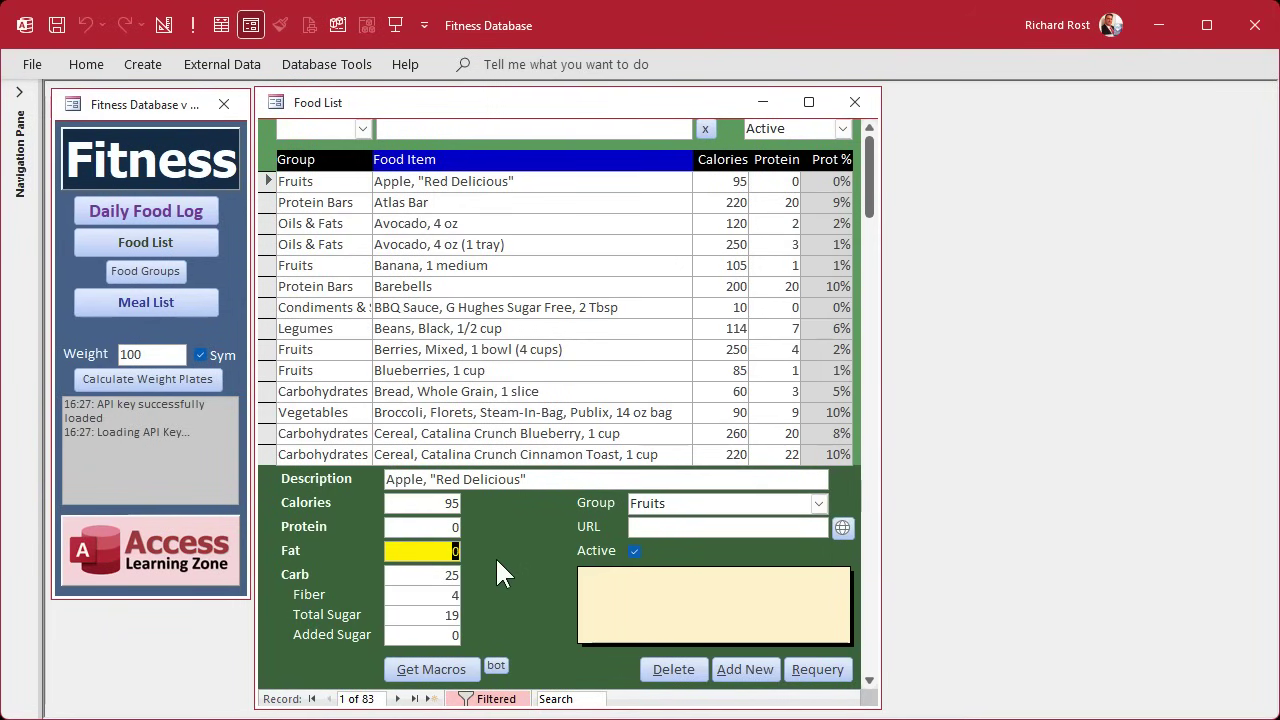
pyautogui.press('F2')
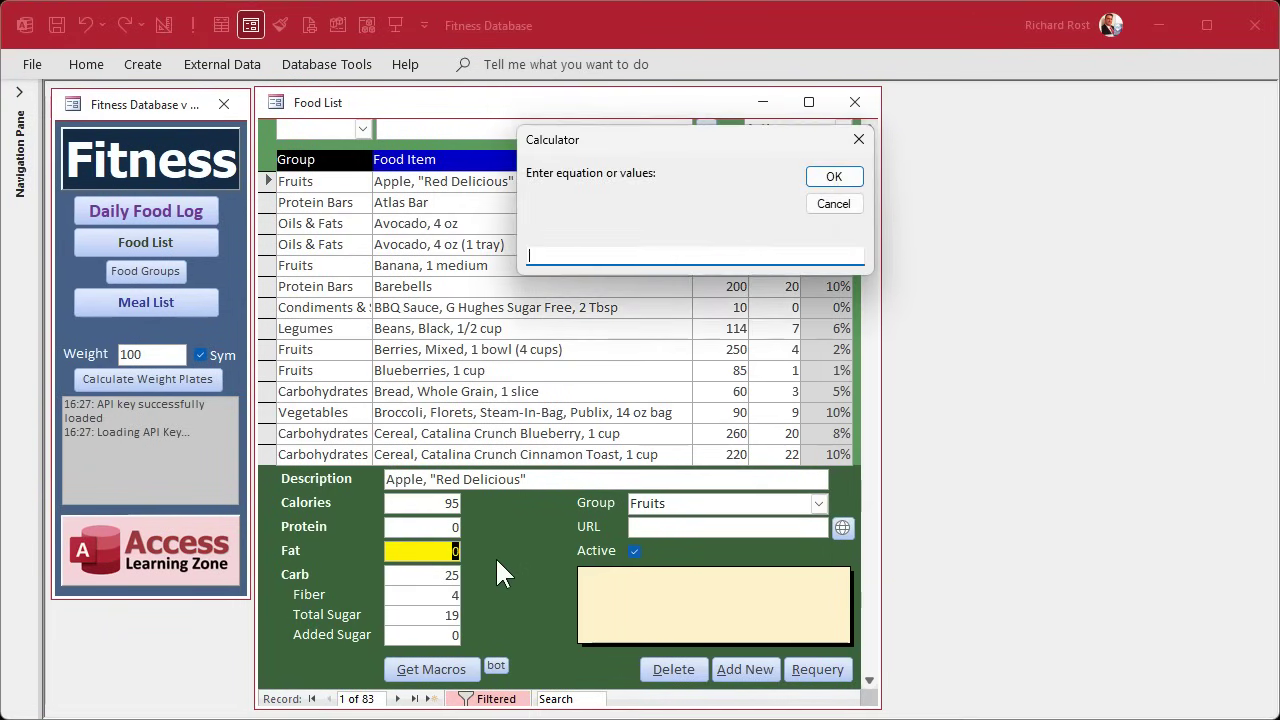
pyautogui.press('Escape')
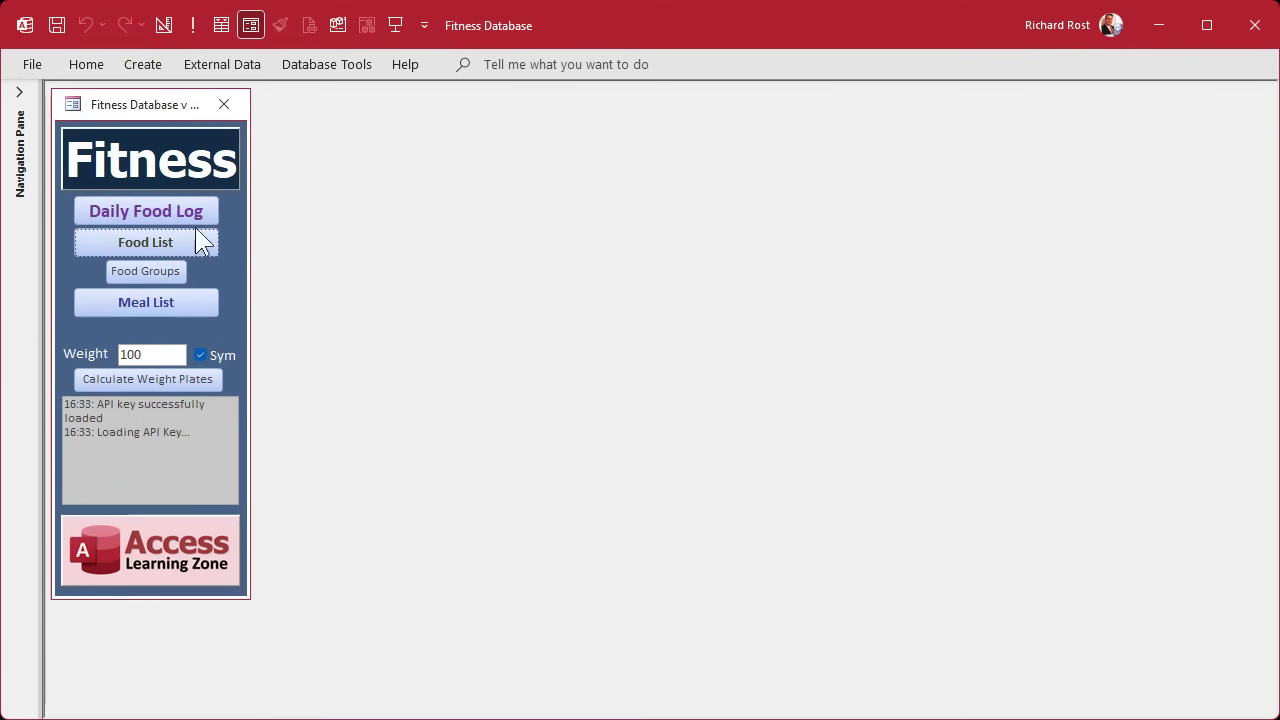
# Open the Daily Food Log and test text selection in the row times and the default time box in the header.
pyautogui.click(194, 208)
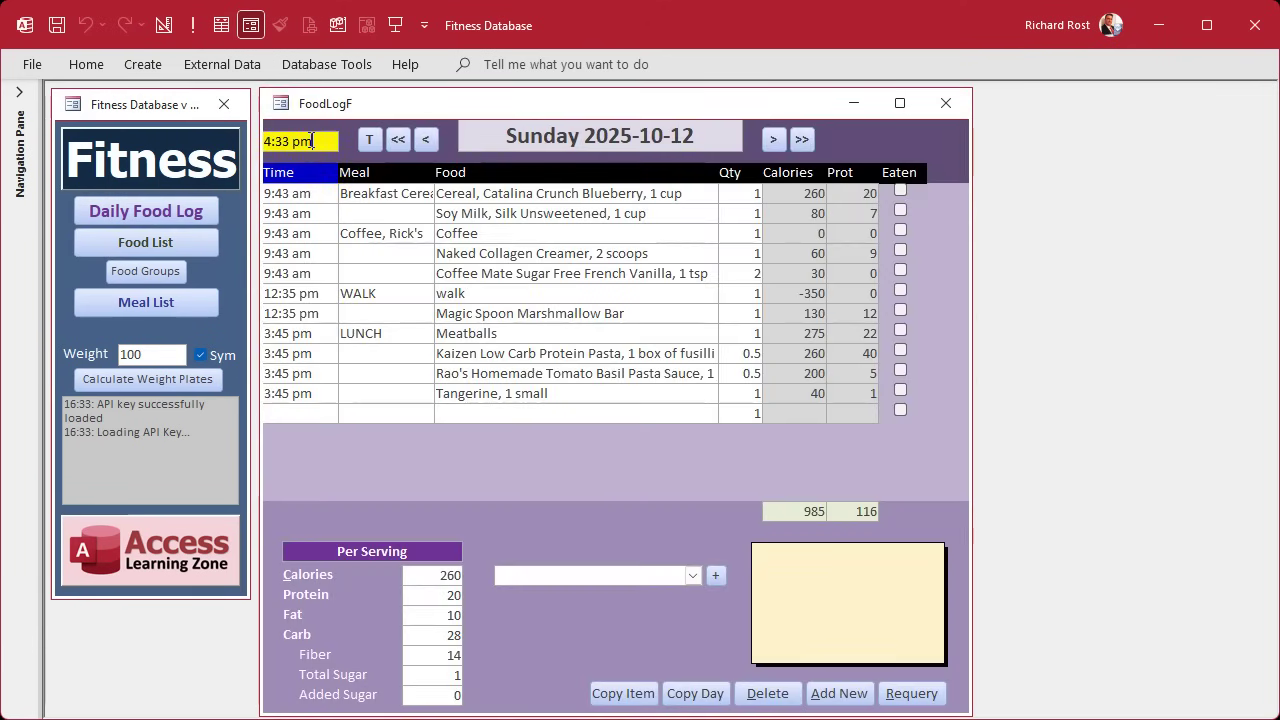
pyautogui.click(310, 233)
pyautogui.press('Down')
pyautogui.press('Down')
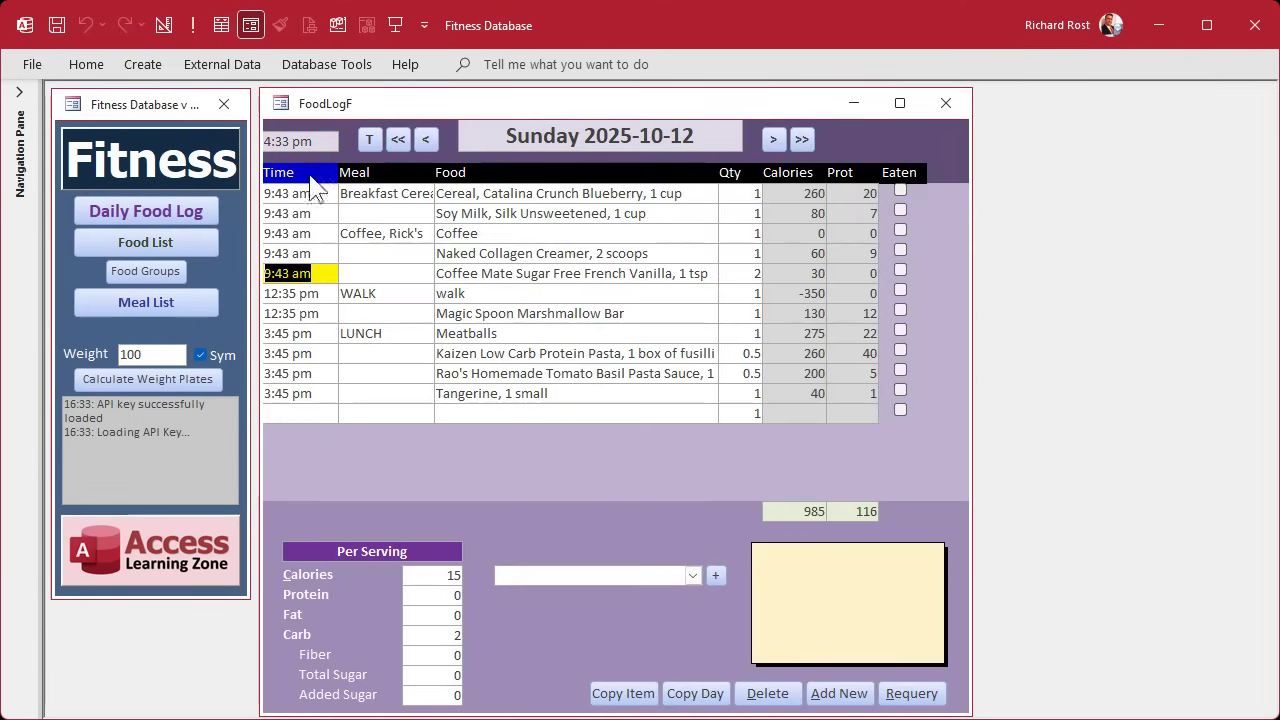
pyautogui.click(293, 141)
# In FoodLogF's design, set the On Click event of the DefaultFoodTimeText box to =SelAll() and close the form.
pyautogui.rightClick(410, 105)
pyautogui.click(503, 254)
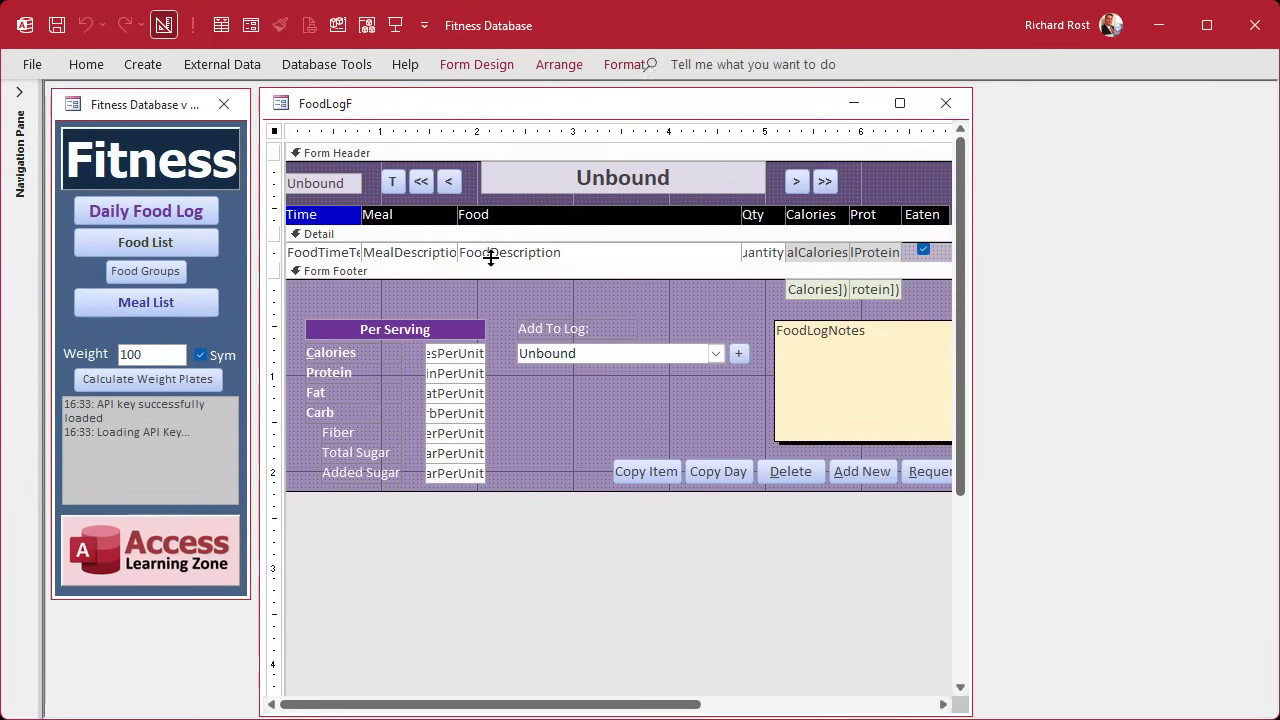
pyautogui.doubleClick(323, 183)
pyautogui.click(960, 192)
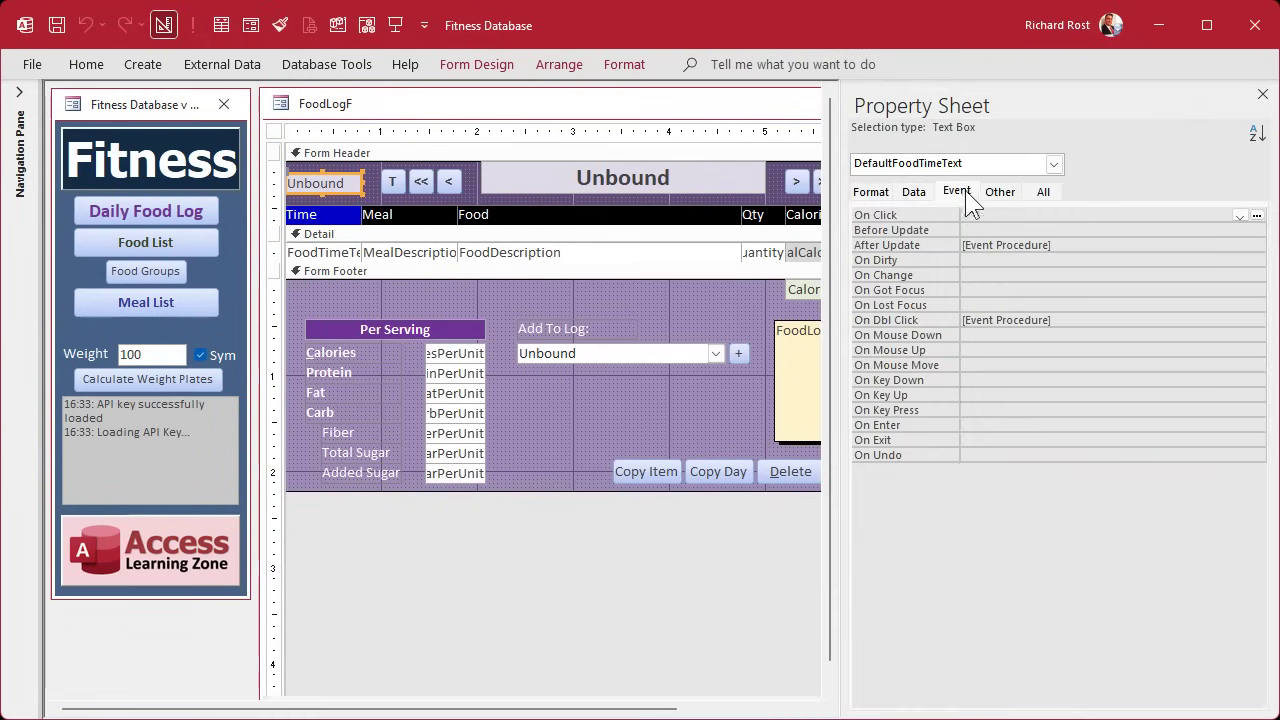
pyautogui.click(1047, 217)
pyautogui.write('=SelAll()')
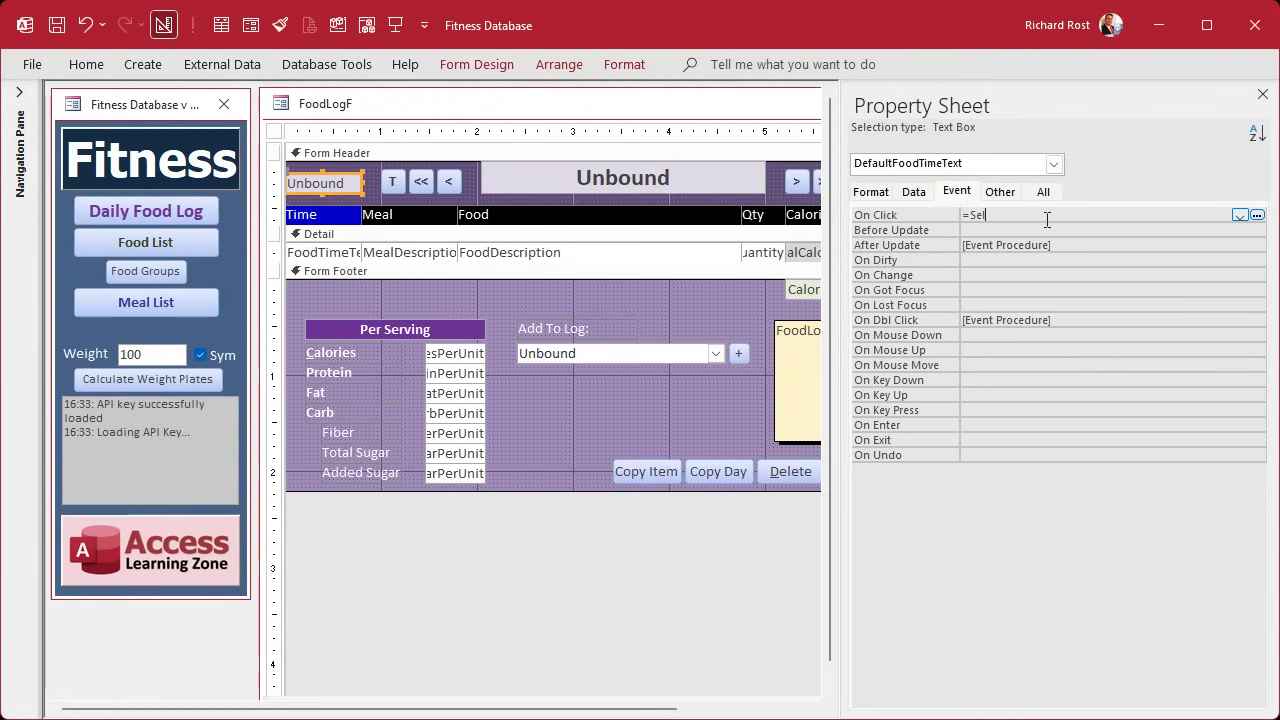
pyautogui.press('Down')
pyautogui.press('Down')
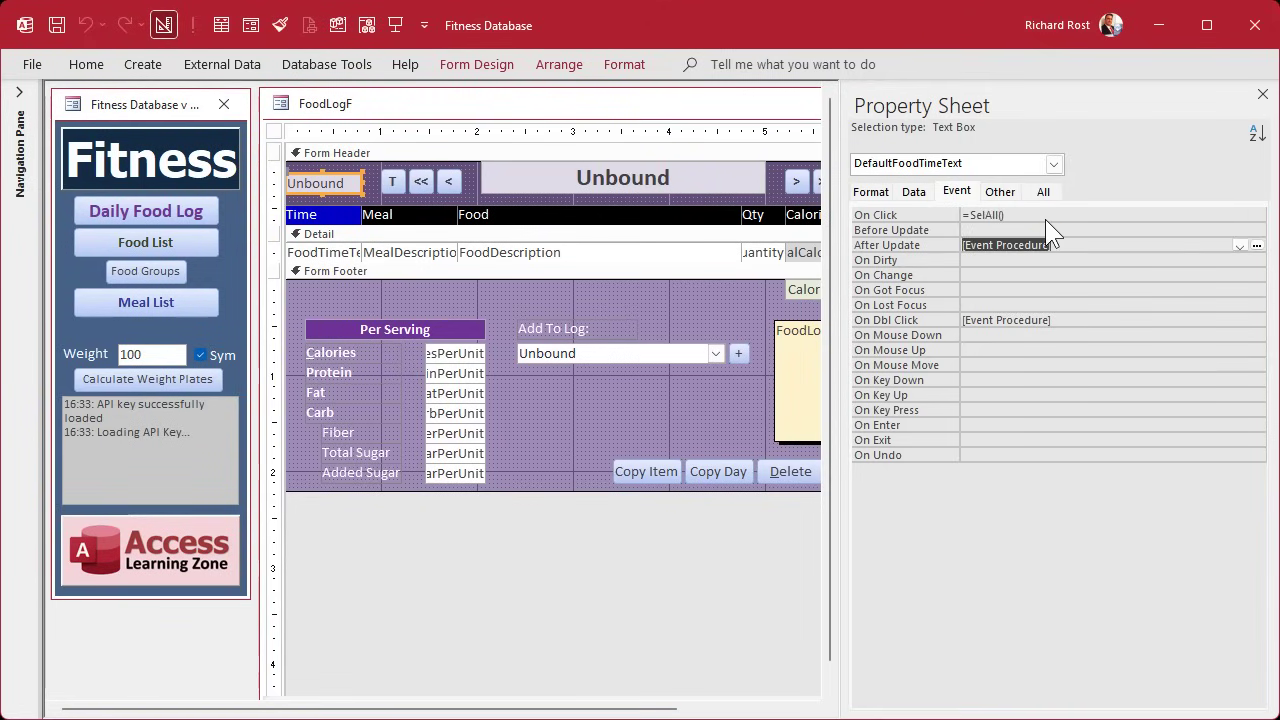
pyautogui.click(1262, 96)
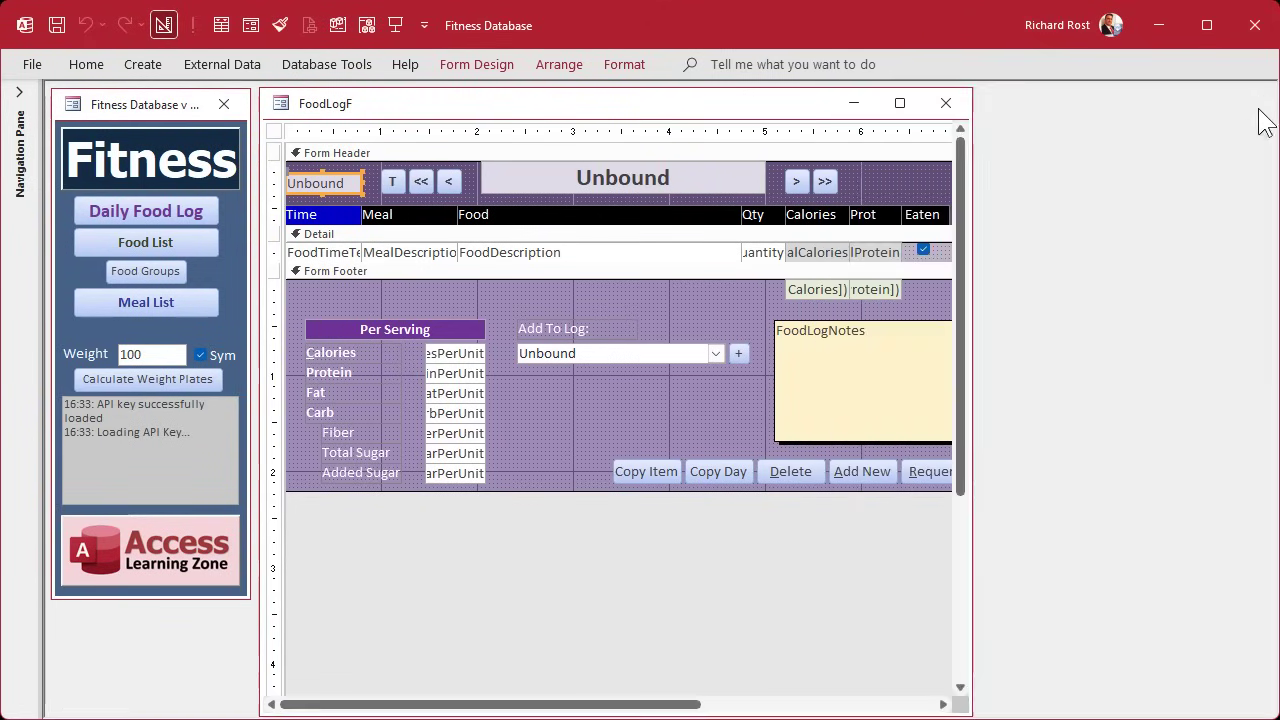
pyautogui.click(946, 104)
# Reopen the Daily Food Log and mark the four 3:45 pm lunch items, Meatballs through Tangerine, as eaten.
pyautogui.click(166, 211)
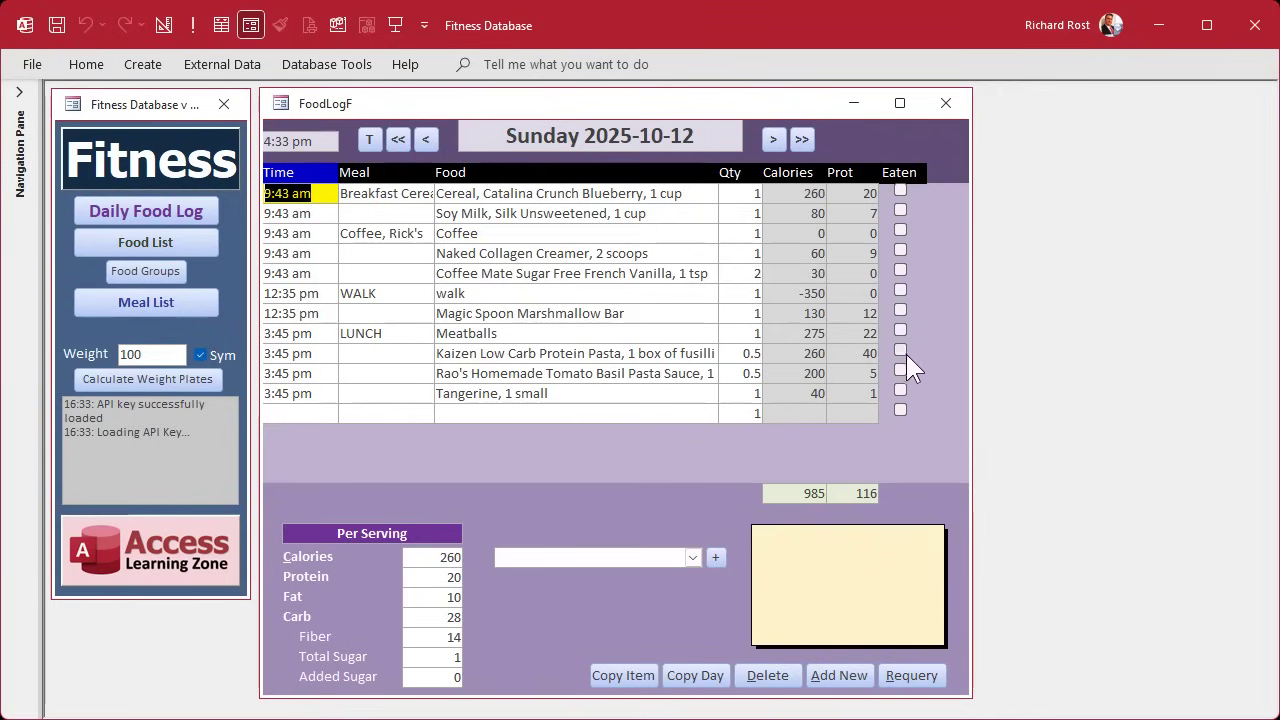
pyautogui.click(900, 329)
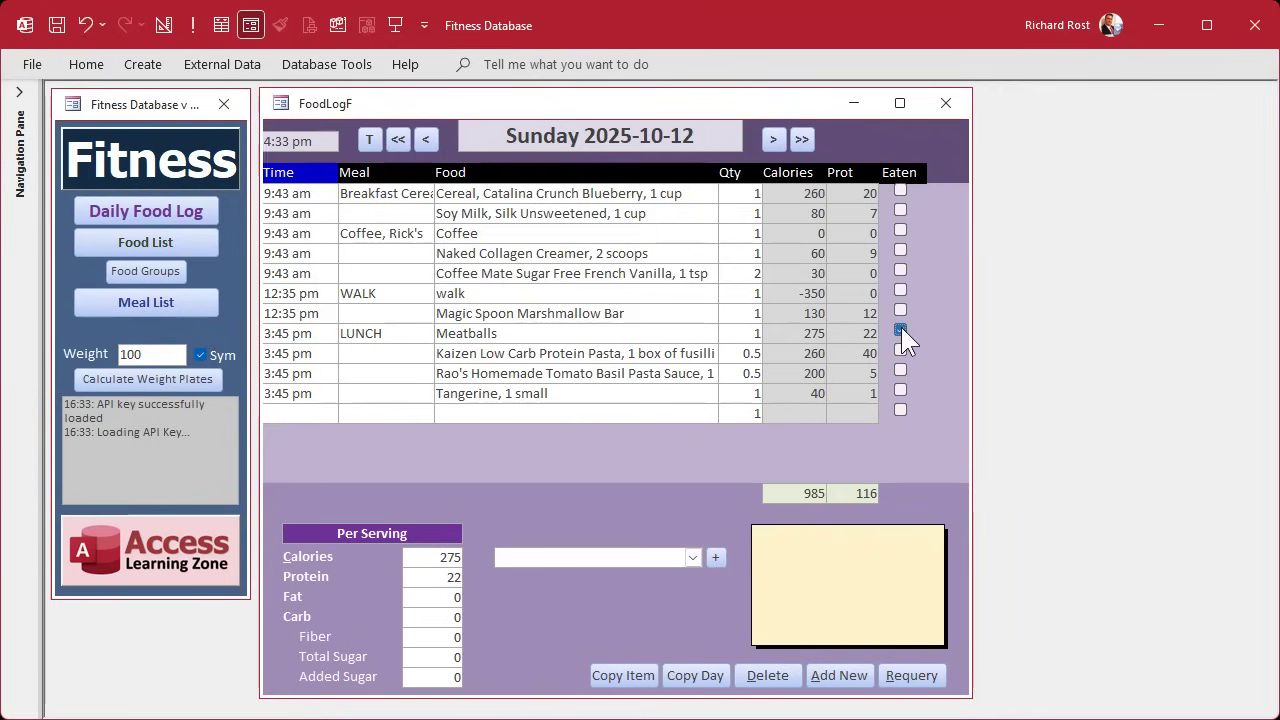
pyautogui.click(900, 350)
pyautogui.click(900, 370)
pyautogui.click(899, 390)
# Review the previous day's food log for Saturday 2025-10-11 and return to Sunday 2025-10-12.
pyautogui.click(425, 139)
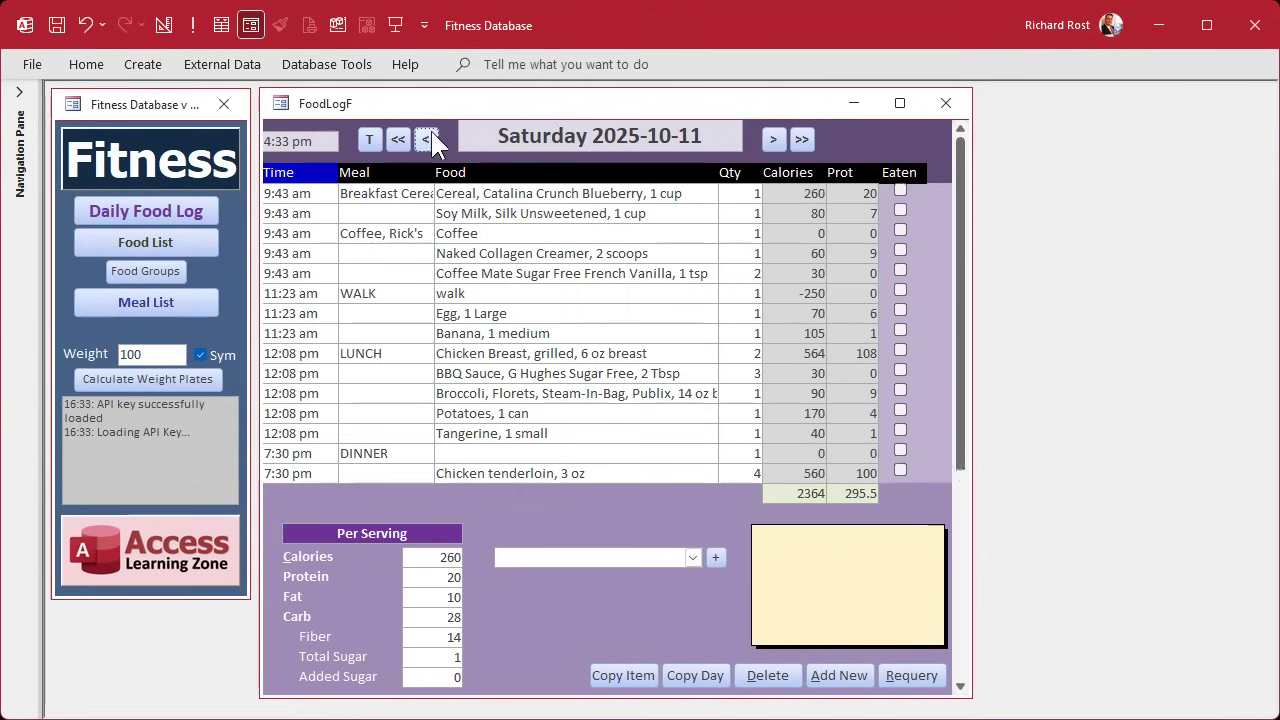
pyautogui.scroll(-3, 652, 400)
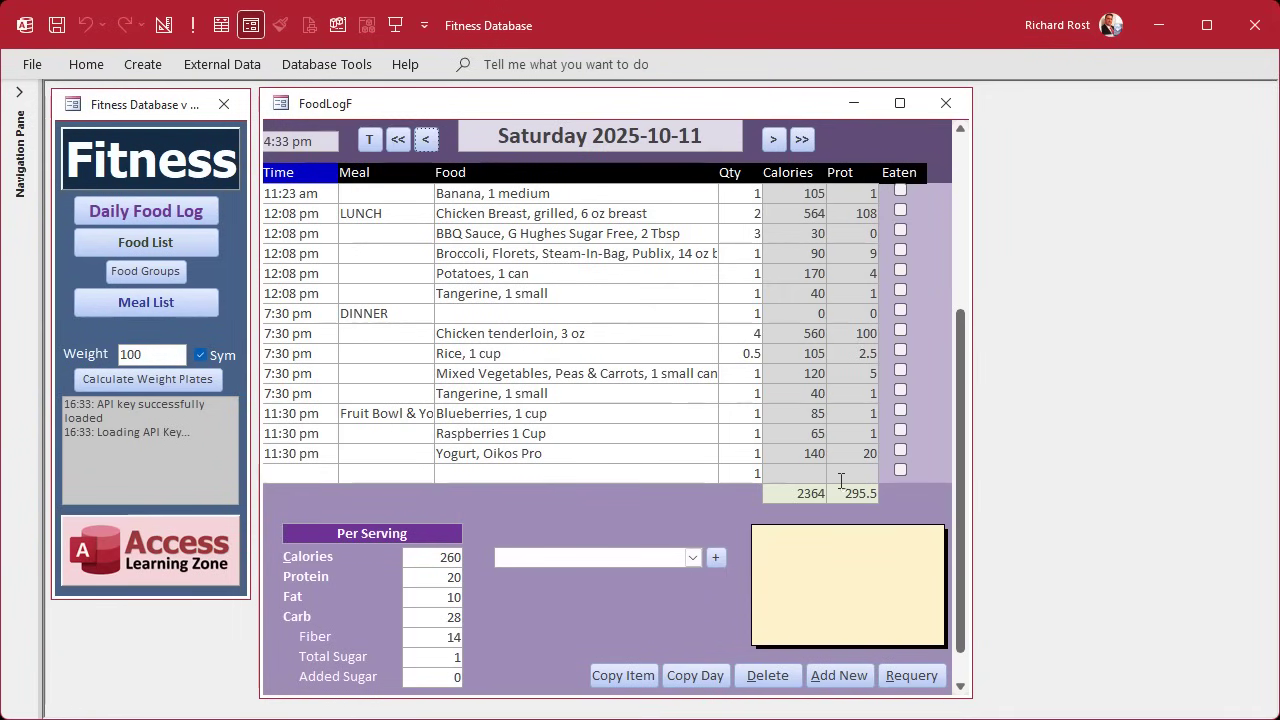
pyautogui.scroll(3, 730, 345)
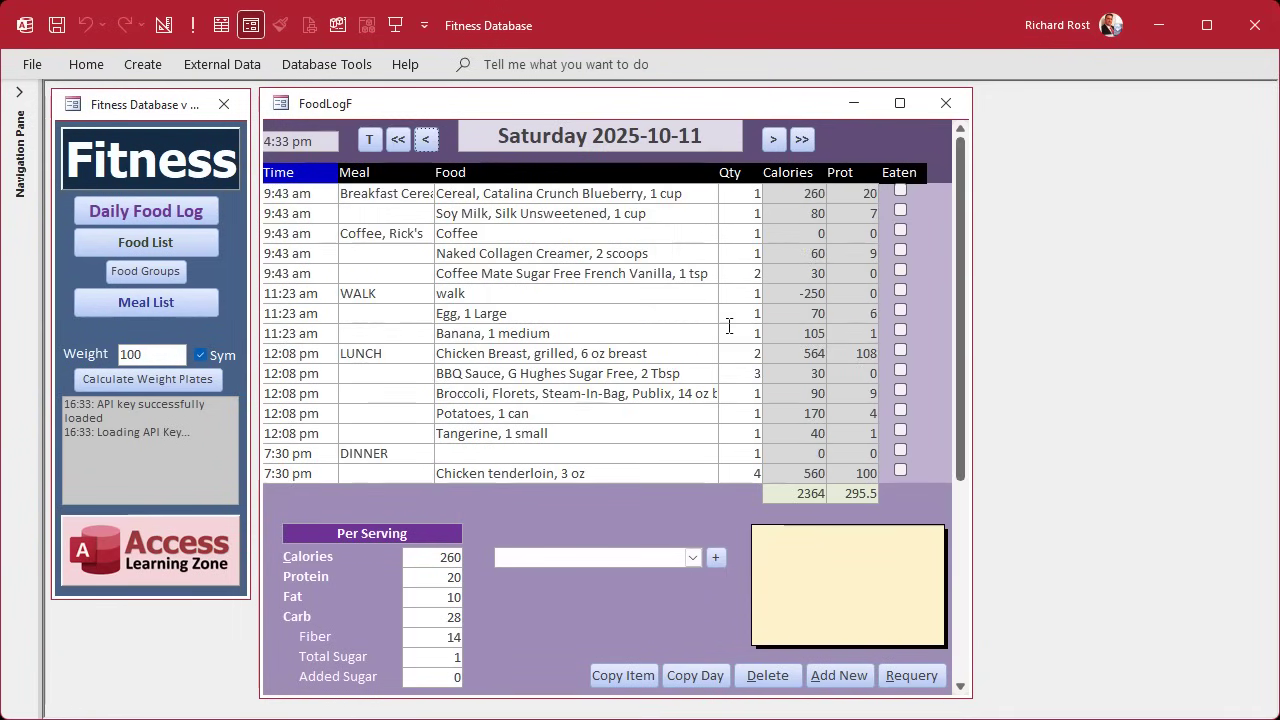
pyautogui.click(777, 137)
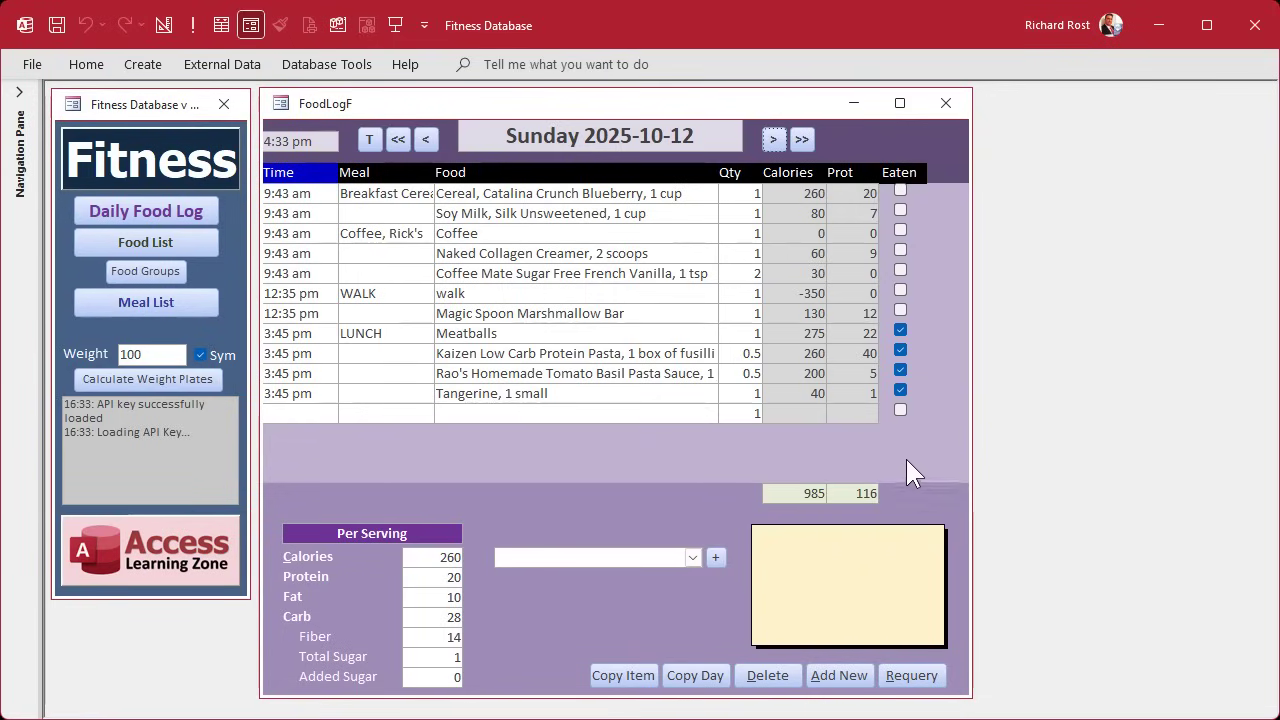
# Clear the Eaten marks on the four 3:45 pm lunch items and test the marks for Coffee and walk.
pyautogui.click(902, 338)
pyautogui.click(901, 346)
pyautogui.click(899, 366)
pyautogui.click(900, 390)
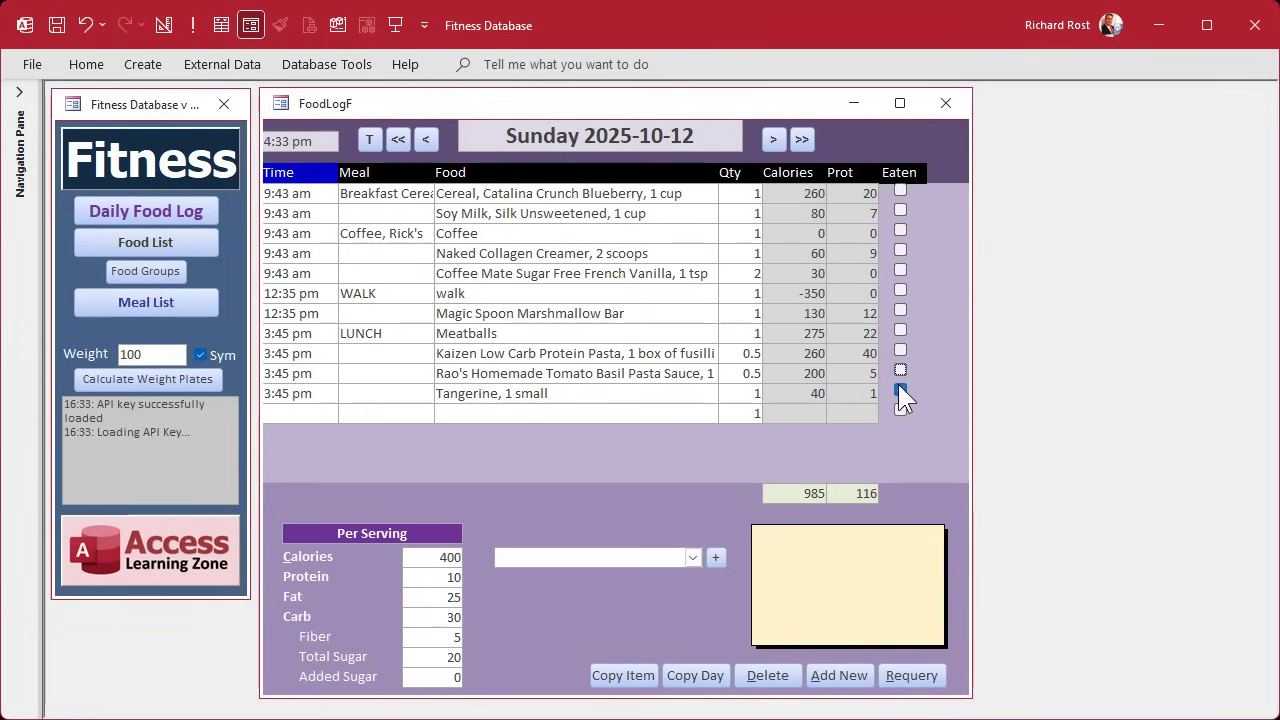
pyautogui.click(903, 231)
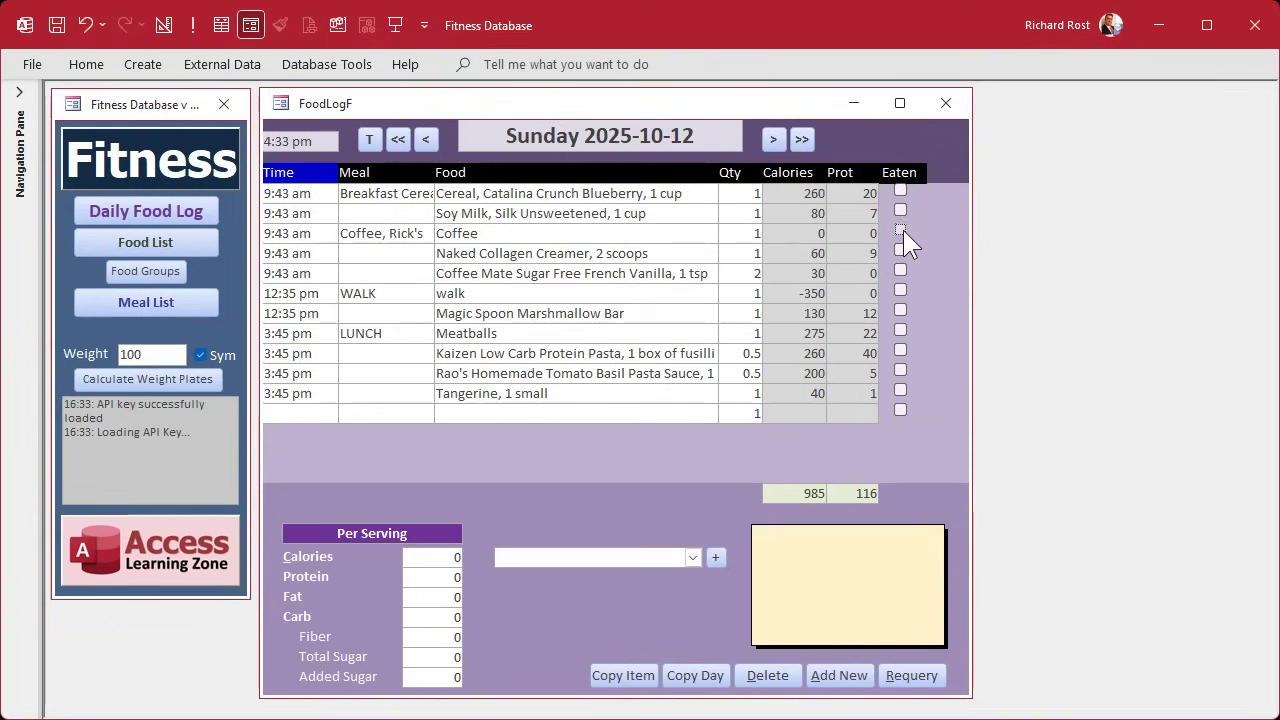
pyautogui.click(902, 290)
pyautogui.click(900, 230)
# Check FoodLogF's record source in the form's data properties, and close the form with its design saved.
pyautogui.rightClick(712, 102)
pyautogui.click(782, 260)
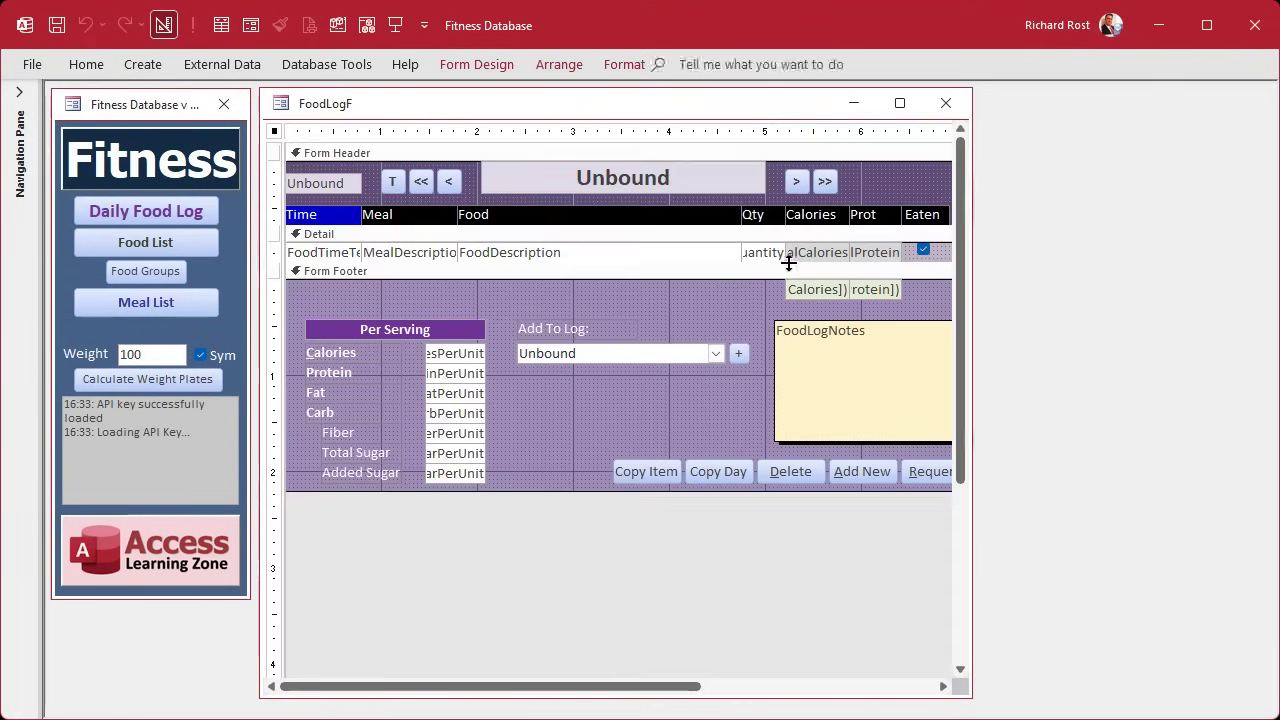
pyautogui.doubleClick(276, 131)
pyautogui.click(913, 192)
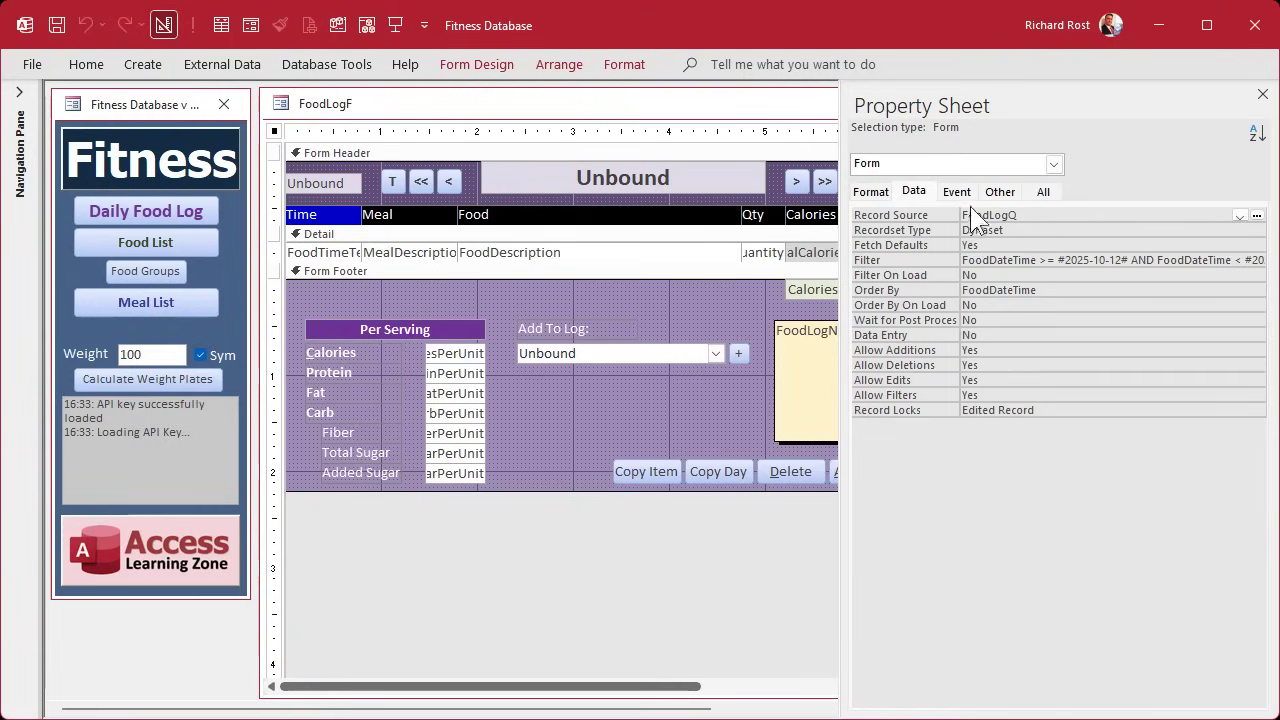
pyautogui.click(1259, 95)
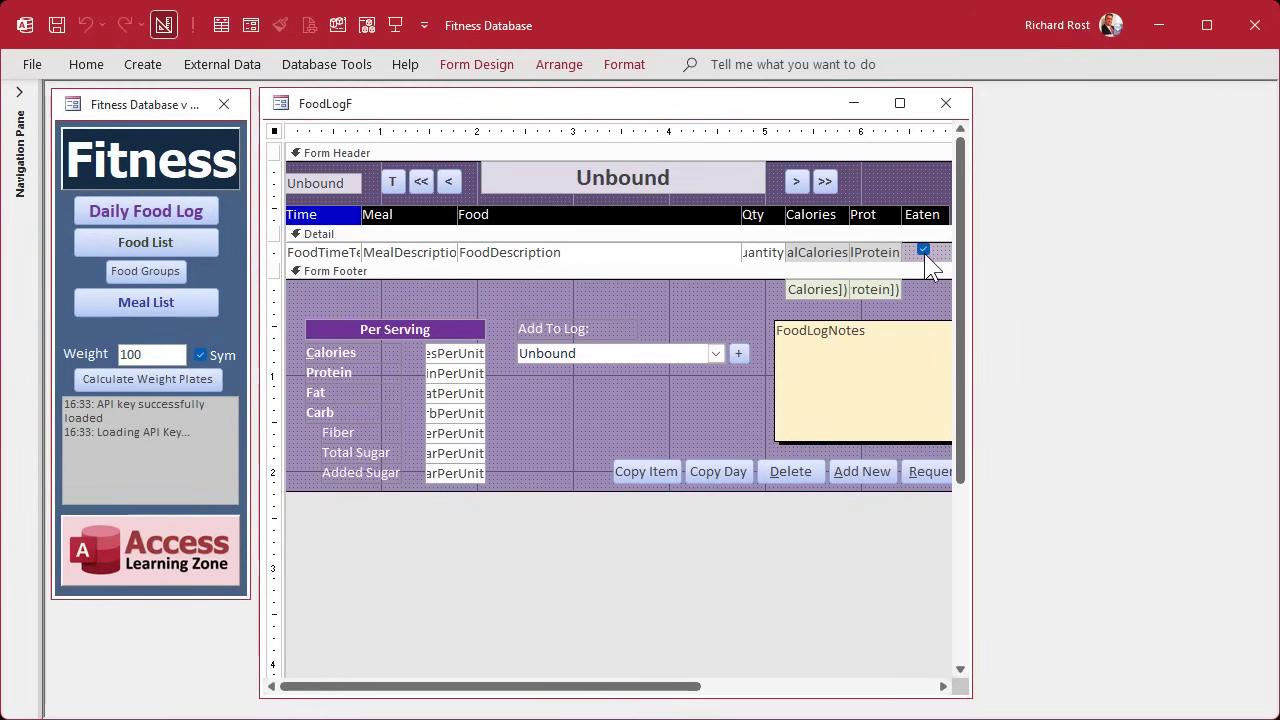
pyautogui.click(946, 104)
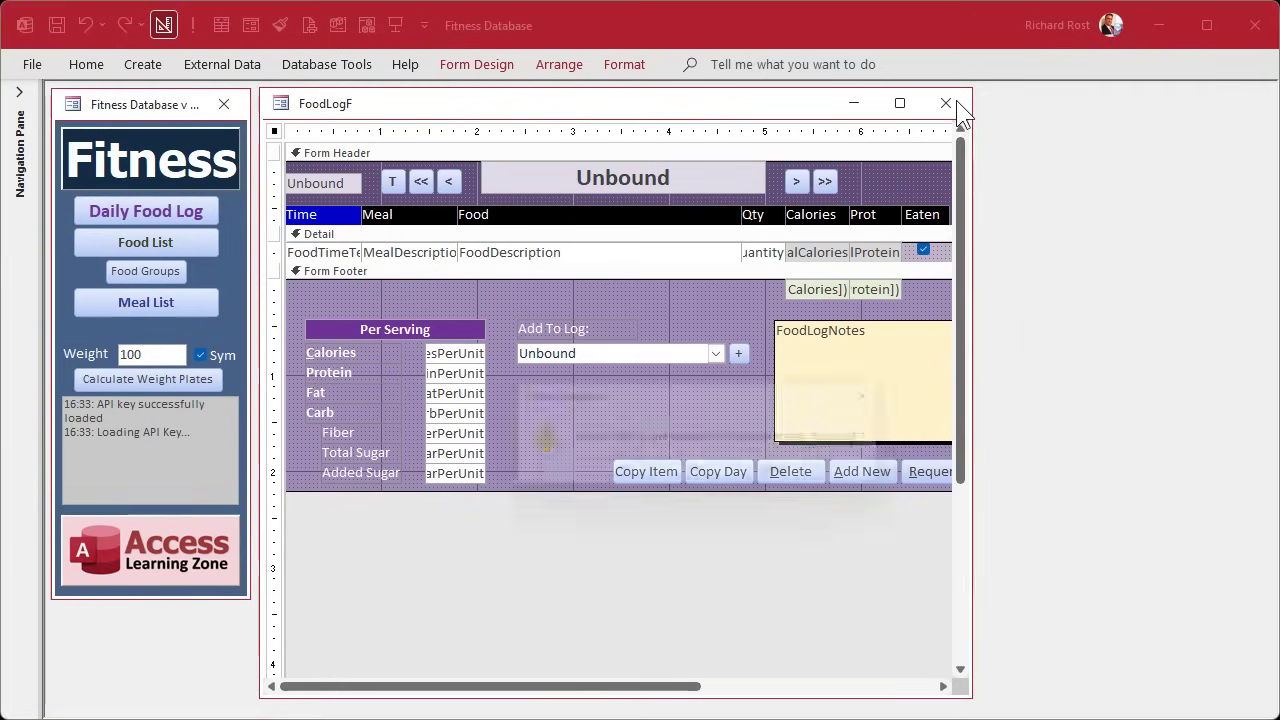
pyautogui.click(629, 478)
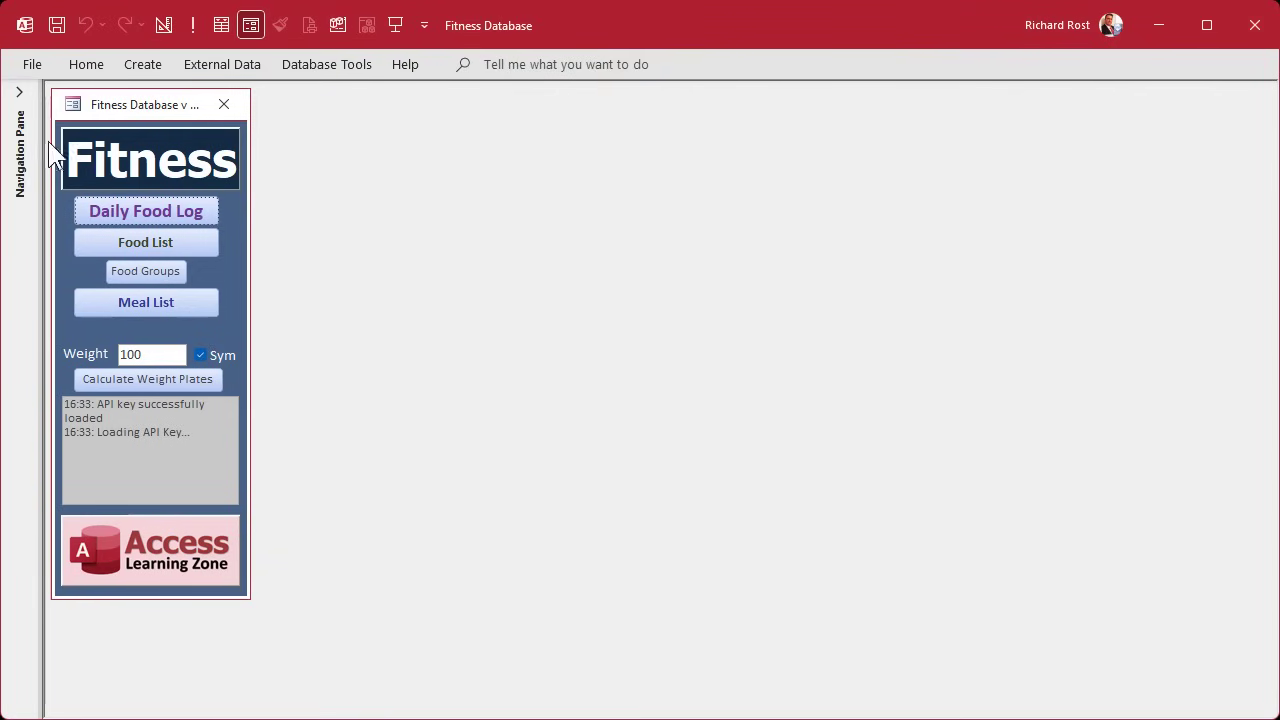
# Open the FoodLogQ query in Design View and widen the TotalCalories and TotalProtein columns to fit their expressions.
pyautogui.click(18, 91)
pyautogui.rightClick(94, 414)
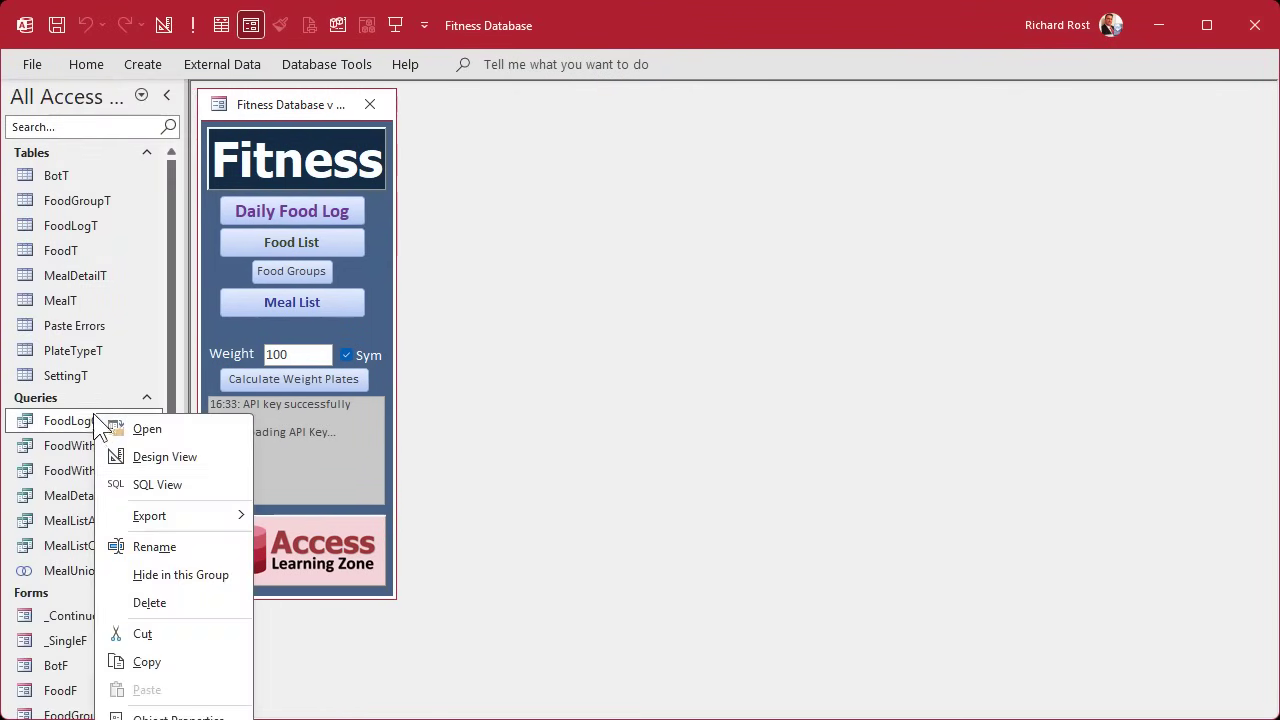
pyautogui.click(176, 456)
pyautogui.doubleClick(502, 429)
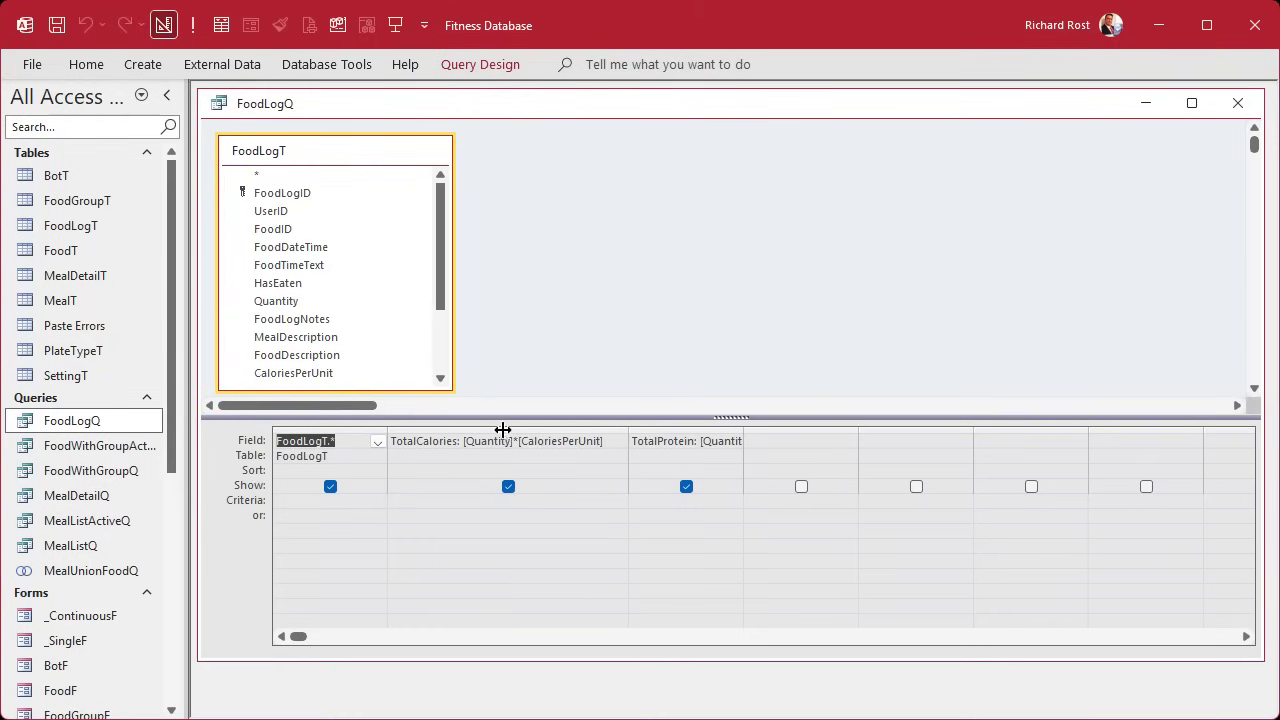
pyautogui.doubleClick(743, 427)
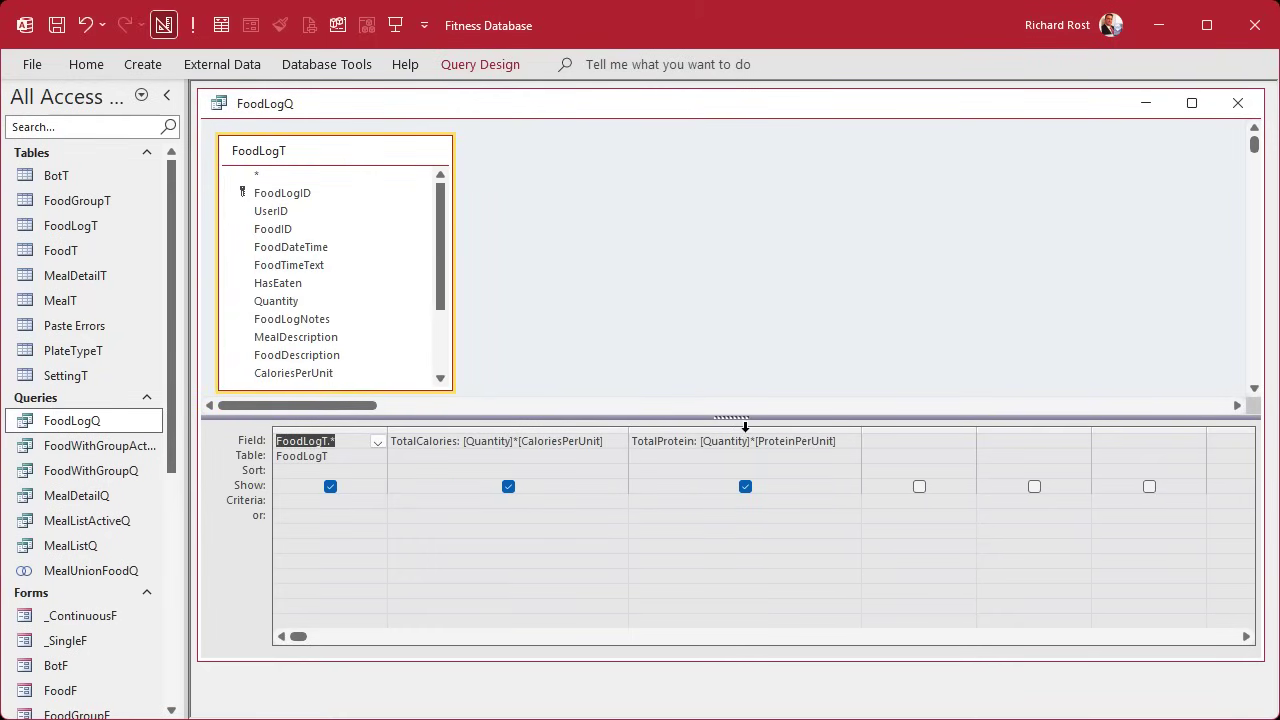
# Start a calculated field named TotalCaloriesEaten in the first empty column of the query grid, using a shortened Zoom box.
pyautogui.click(890, 446)
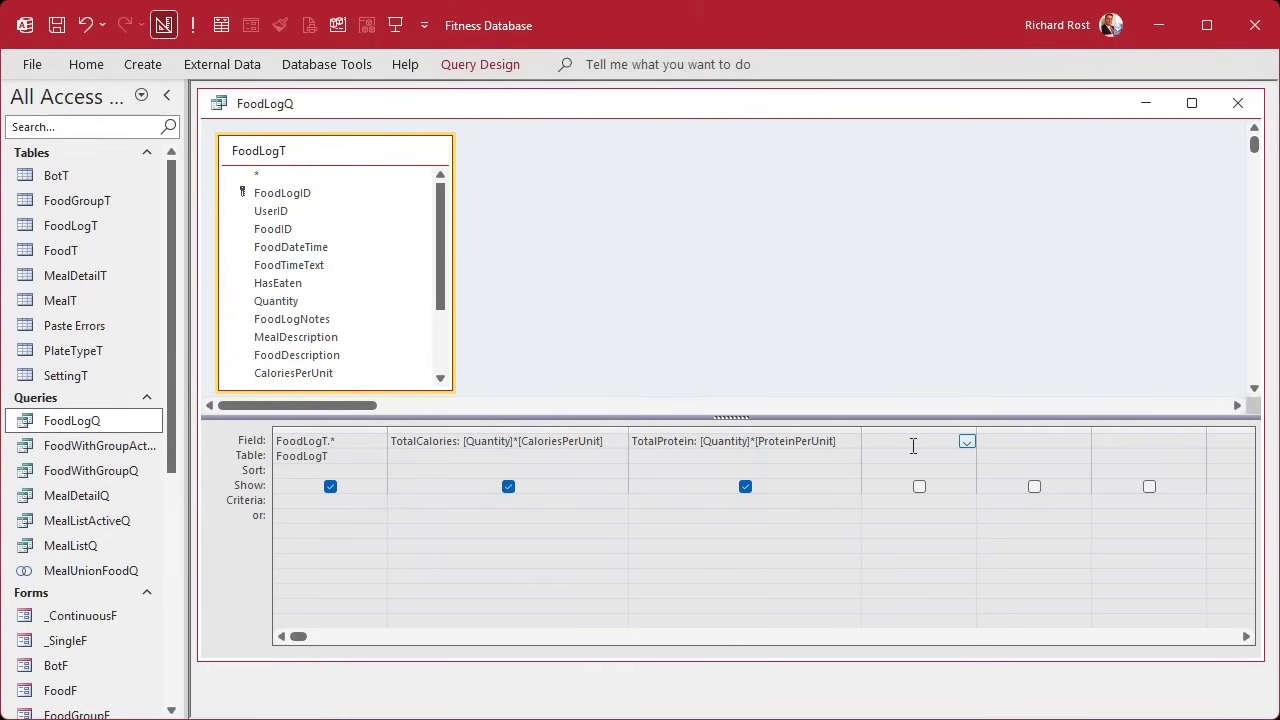
pyautogui.hotkey('shift', 'F2')
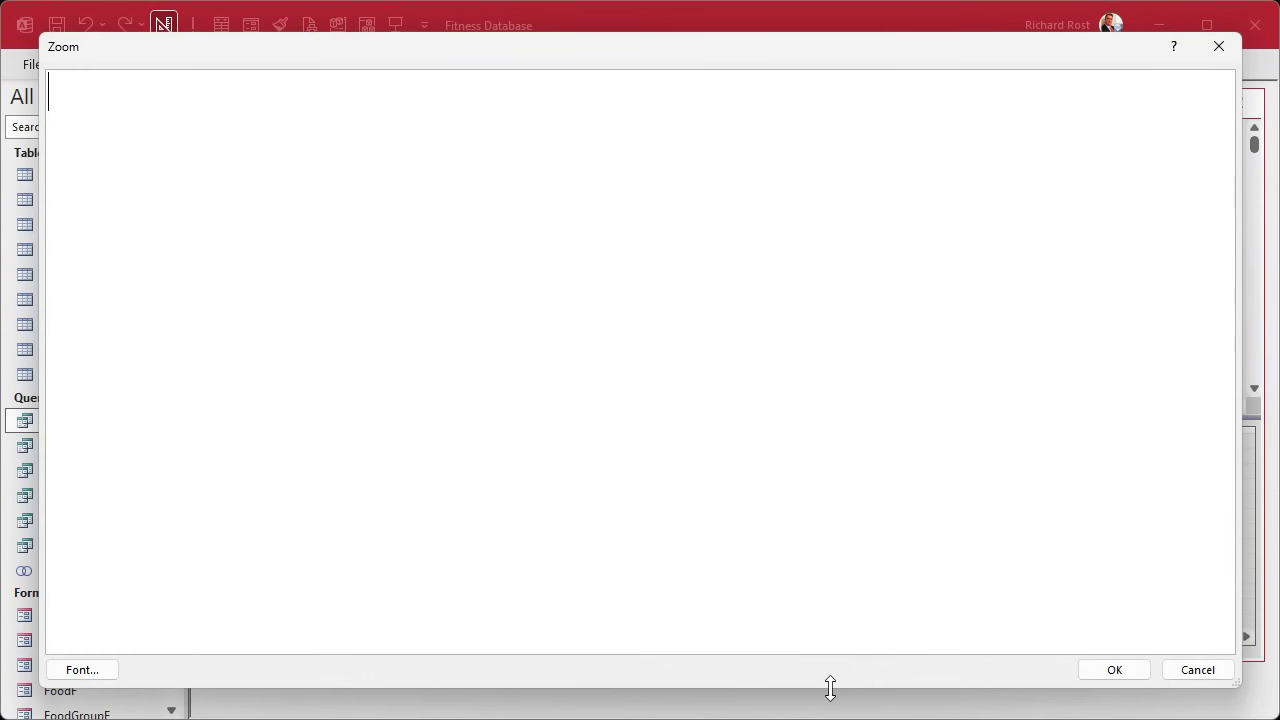
pyautogui.moveTo(830, 688); pyautogui.dragTo(806, 275)
pyautogui.moveTo(770, 56); pyautogui.dragTo(783, 118)
pyautogui.write('Tota')
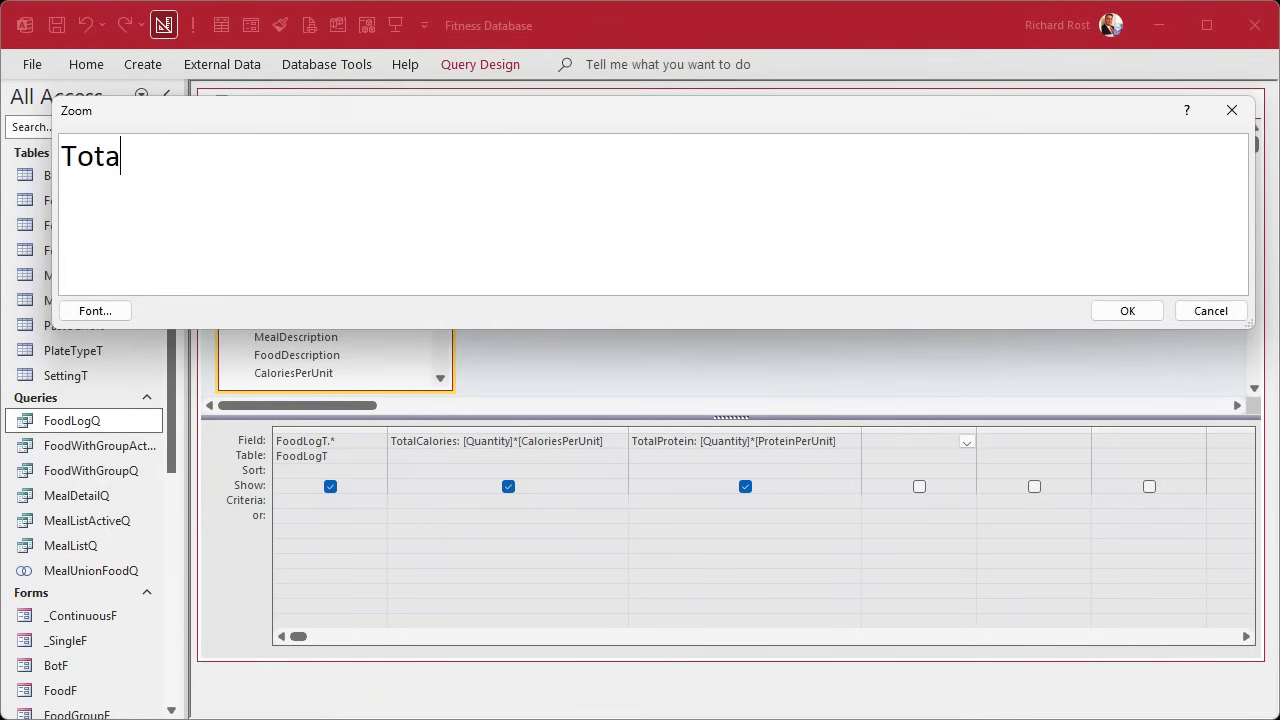
pyautogui.write('lCaloriesEaten: ')
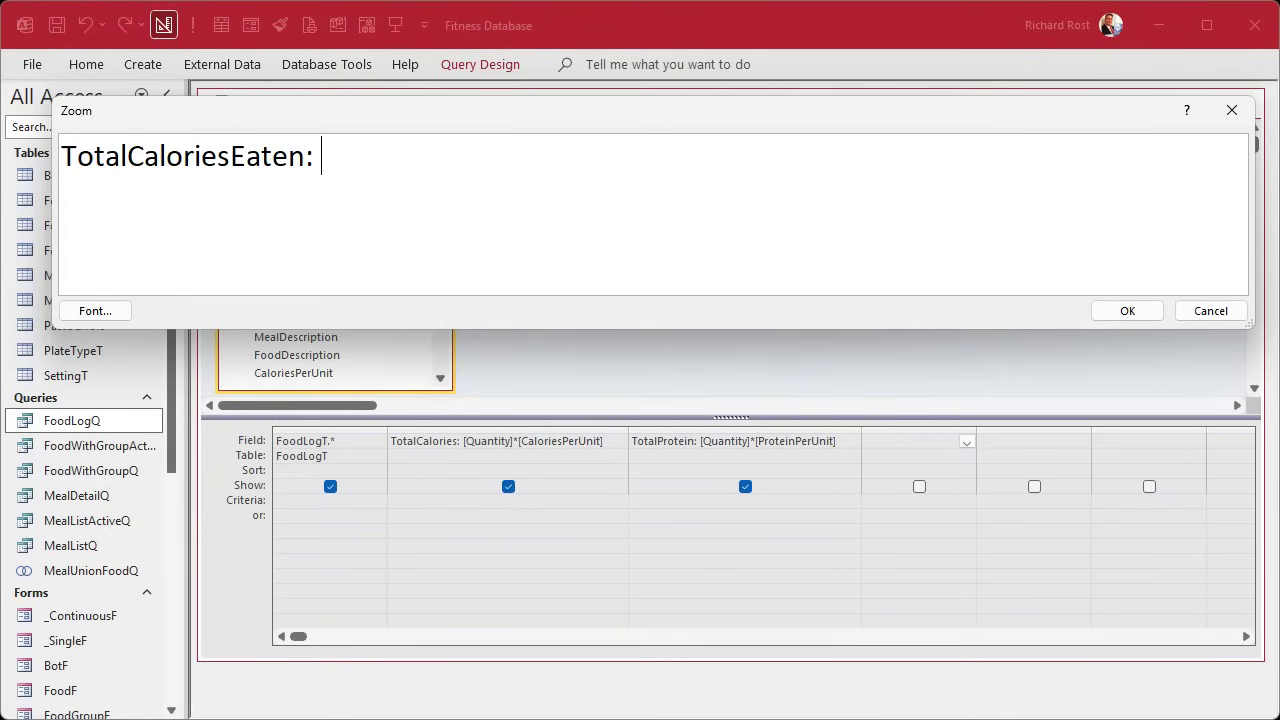
# Enter IIF(HasEaten,TotalCalories,0) as the expression for TotalCaloriesEaten.
pyautogui.write('IIF(')
pyautogui.moveTo(755, 144); pyautogui.dragTo(1279, 480)
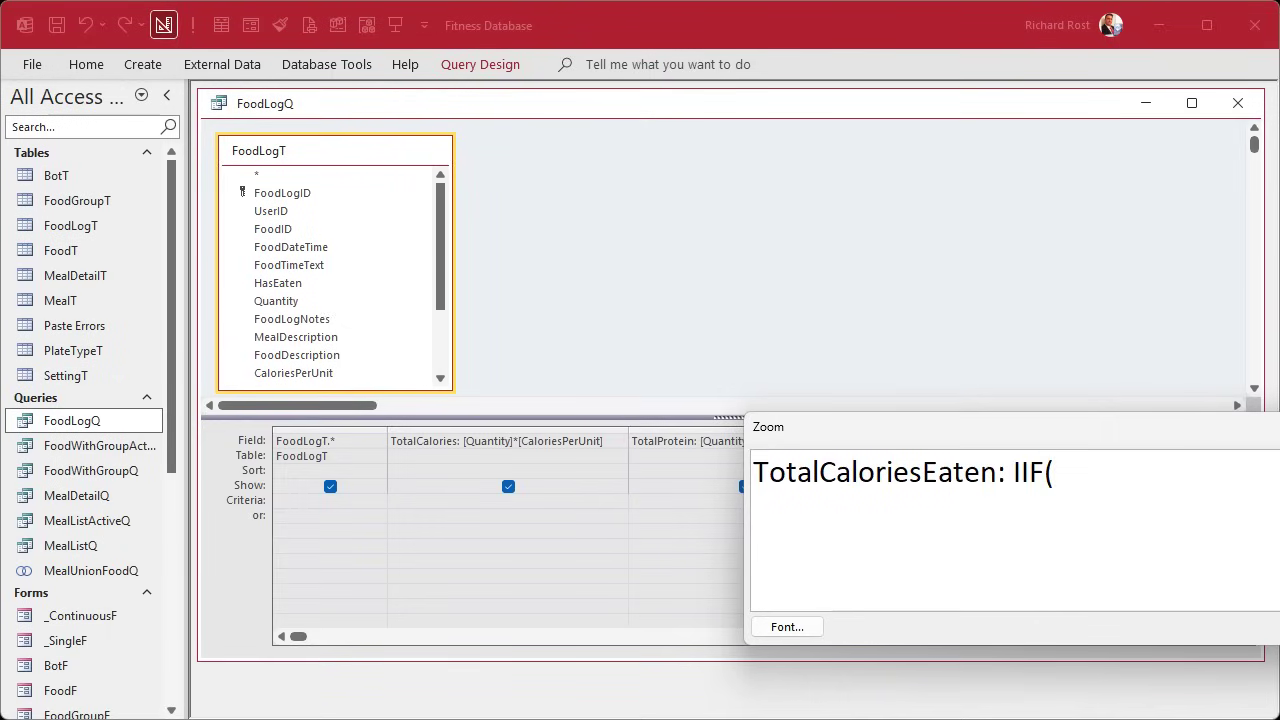
pyautogui.moveTo(1279, 426); pyautogui.dragTo(792, 327)
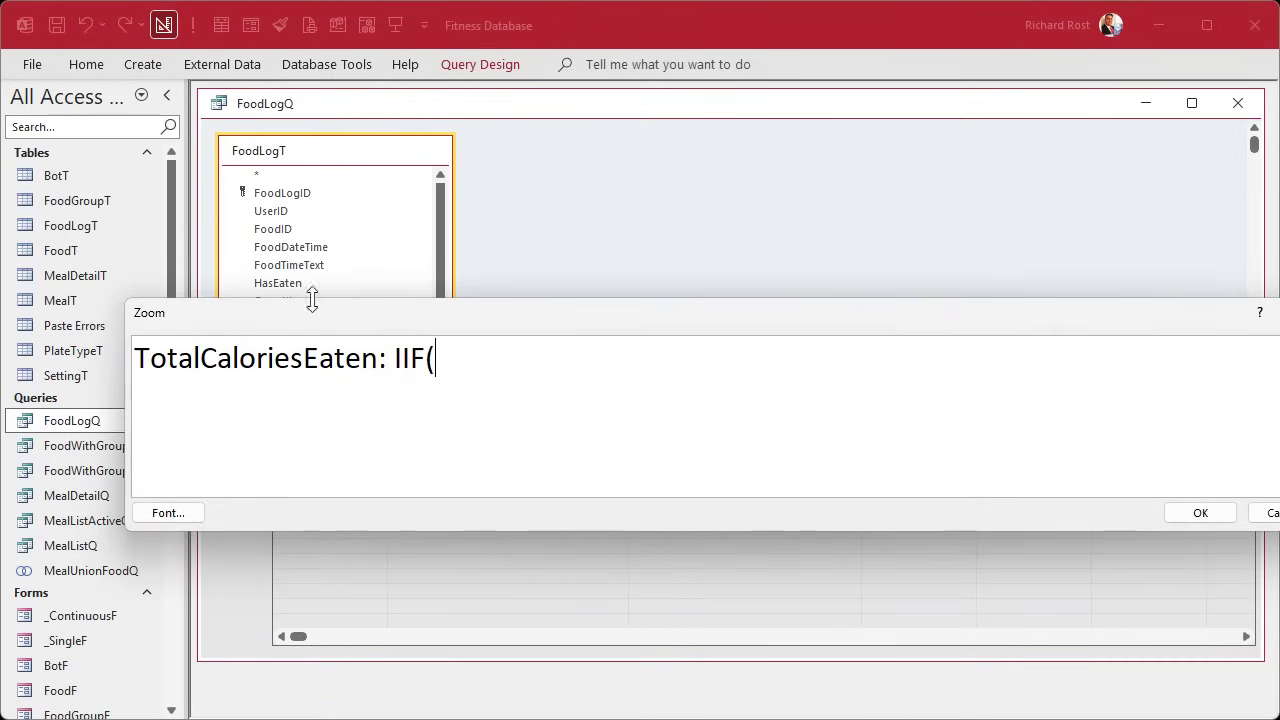
pyautogui.moveTo(312, 300); pyautogui.dragTo(460, 78)
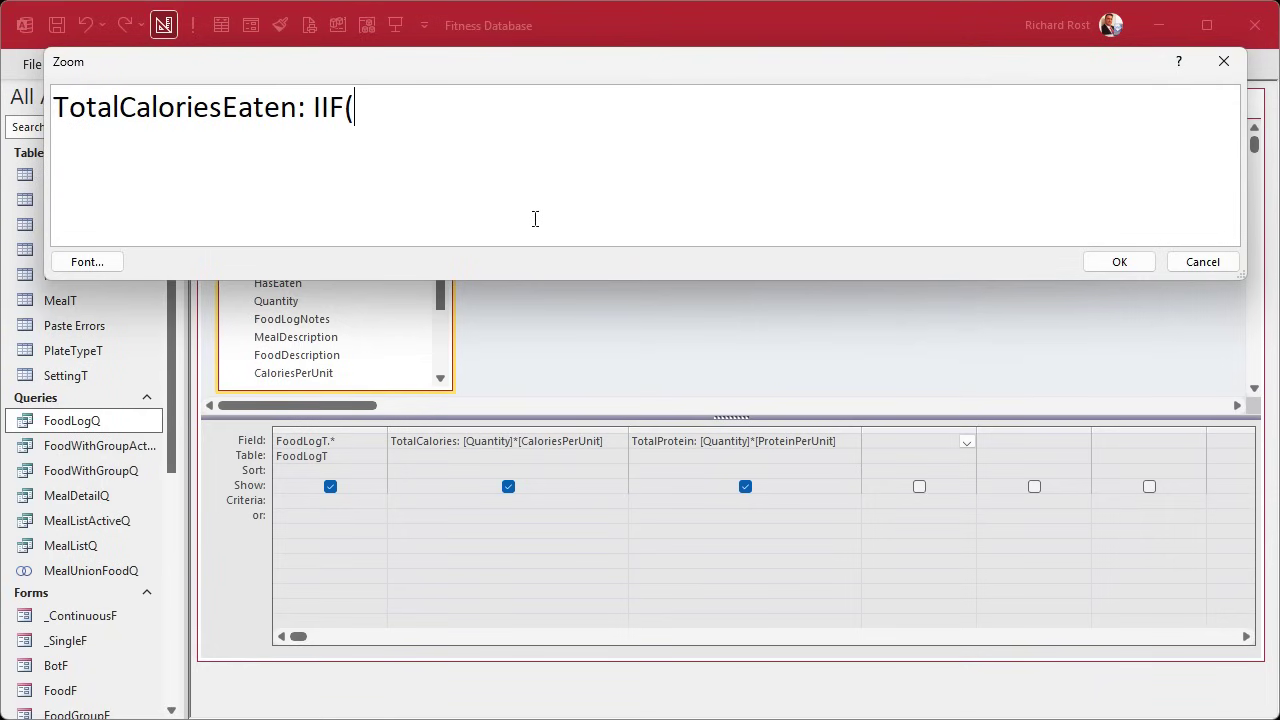
pyautogui.write('HasEaten')
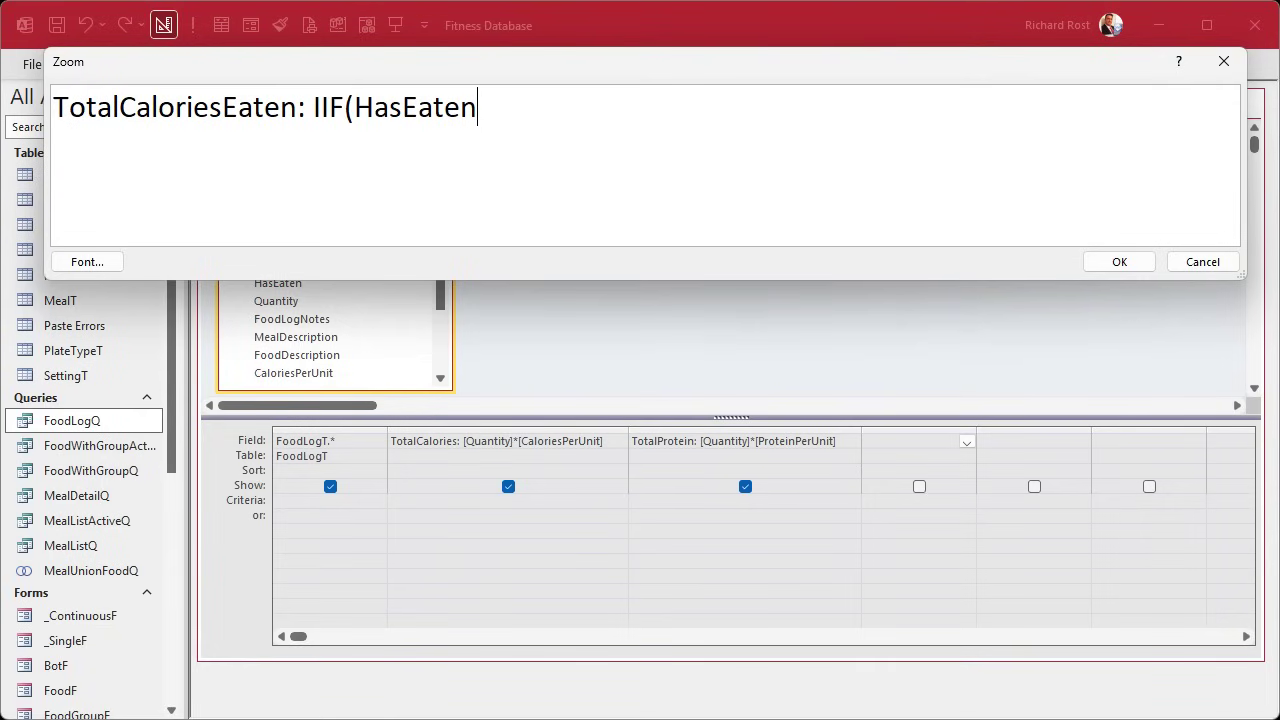
pyautogui.write('=TRUE')
pyautogui.press('BackSpace')
pyautogui.press('BackSpace')
pyautogui.press('BackSpace')
pyautogui.press('BackSpace')
pyautogui.press('BackSpace')
pyautogui.write('TotalCalore')
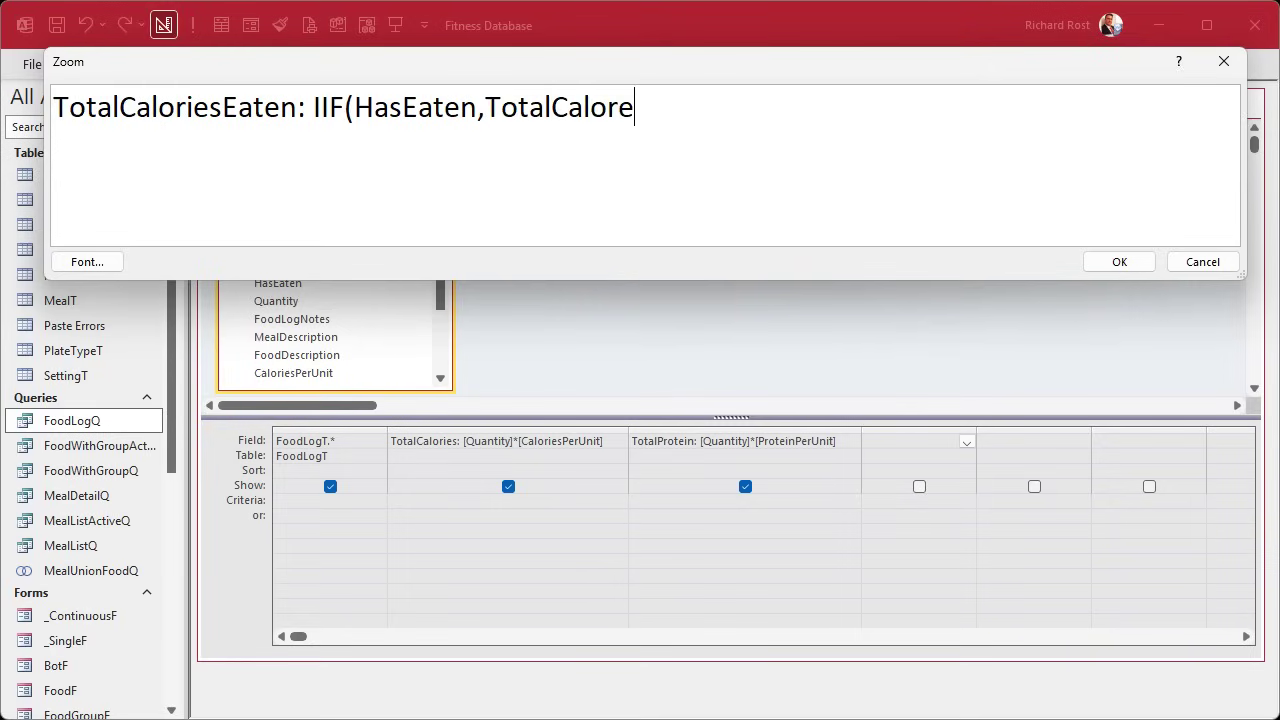
pyautogui.press('BackSpace')
pyautogui.write('ies,0)')
# Copy the full TotalCaloriesEaten expression, accept the field, and paste the copy into a Zoom box for the next empty column.
pyautogui.moveTo(746, 112); pyautogui.dragTo(30, 110)
pyautogui.hotkey('ctrl', 'c')
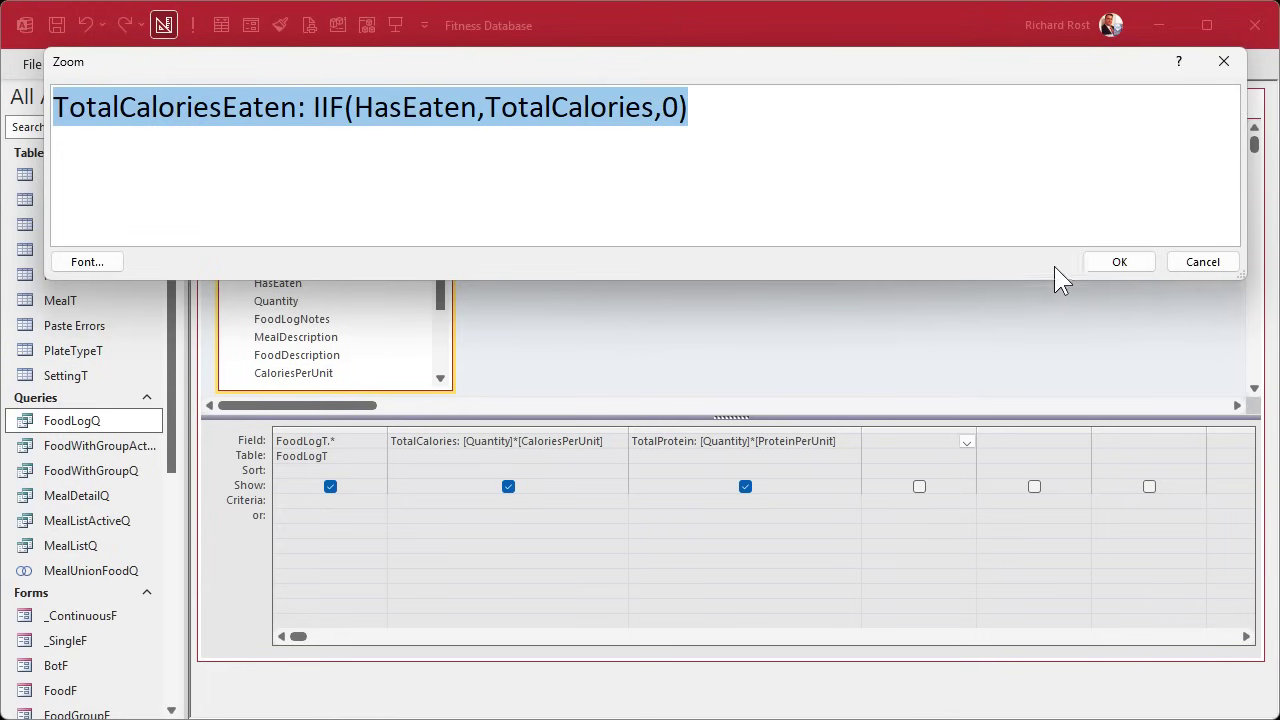
pyautogui.click(1110, 262)
pyautogui.click(1025, 438)
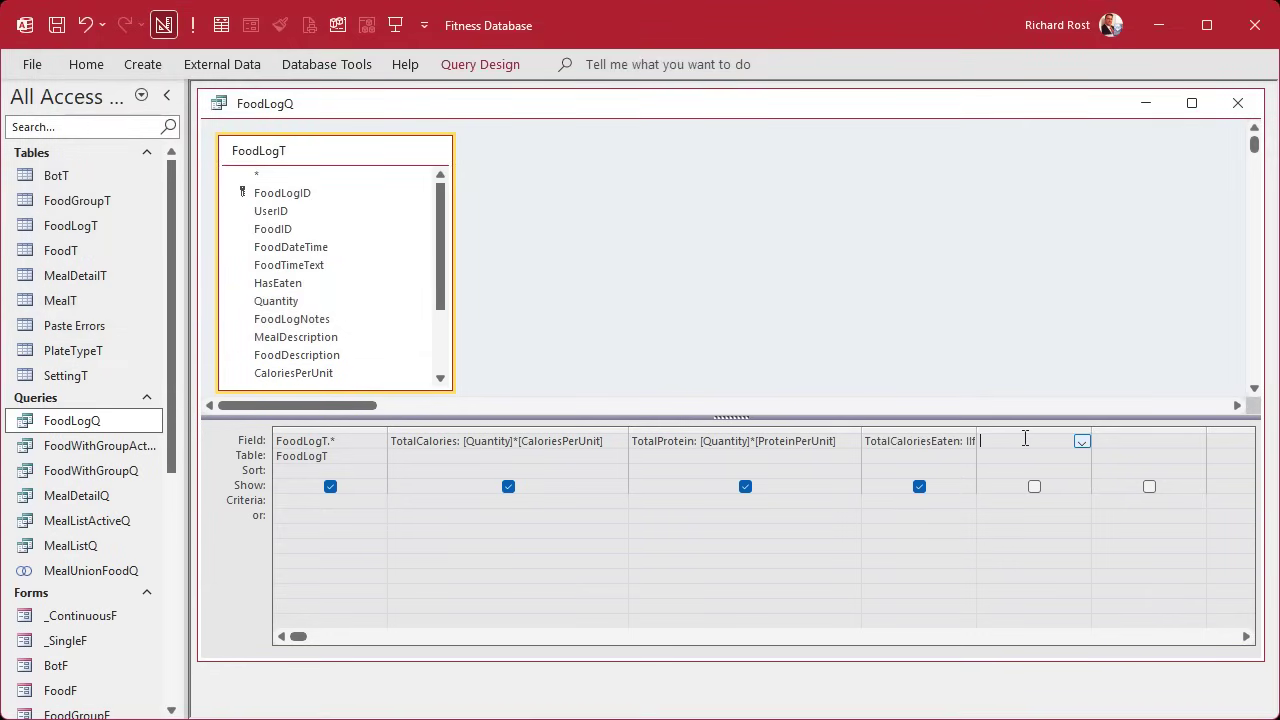
pyautogui.hotkey('shift', 'F2')
pyautogui.moveTo(959, 256); pyautogui.dragTo(959, 141)
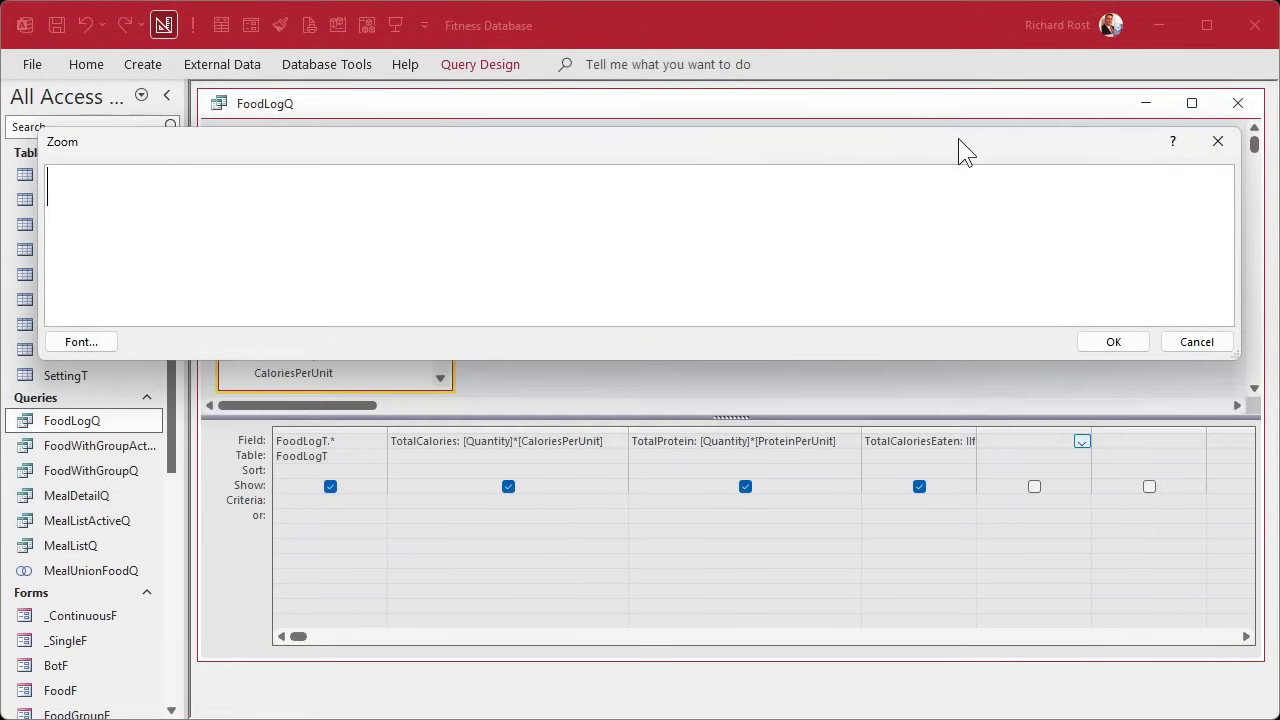
pyautogui.hotkey('ctrl', 'v')
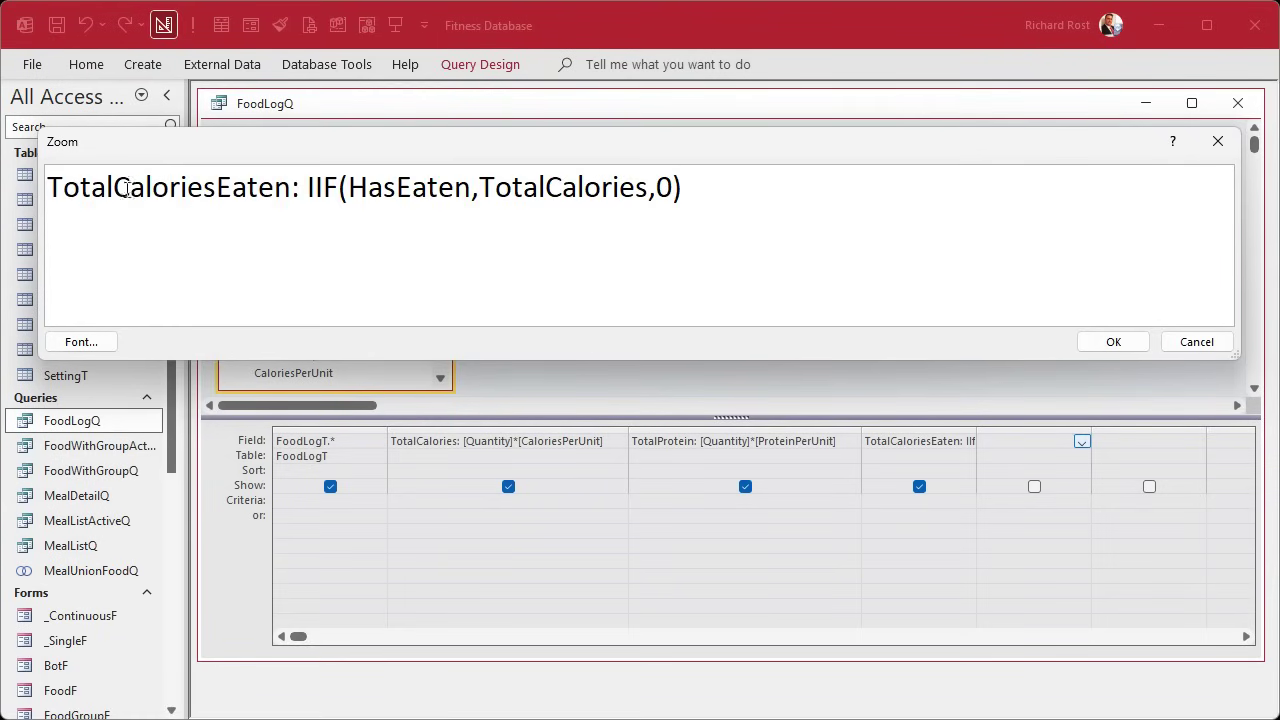
# Change the pasted expression to TotalProteinEaten: IIF(HasEaten,TotalProtein,0) and accept it.
pyautogui.moveTo(114, 188); pyautogui.dragTo(217, 188)
pyautogui.write('Protein')
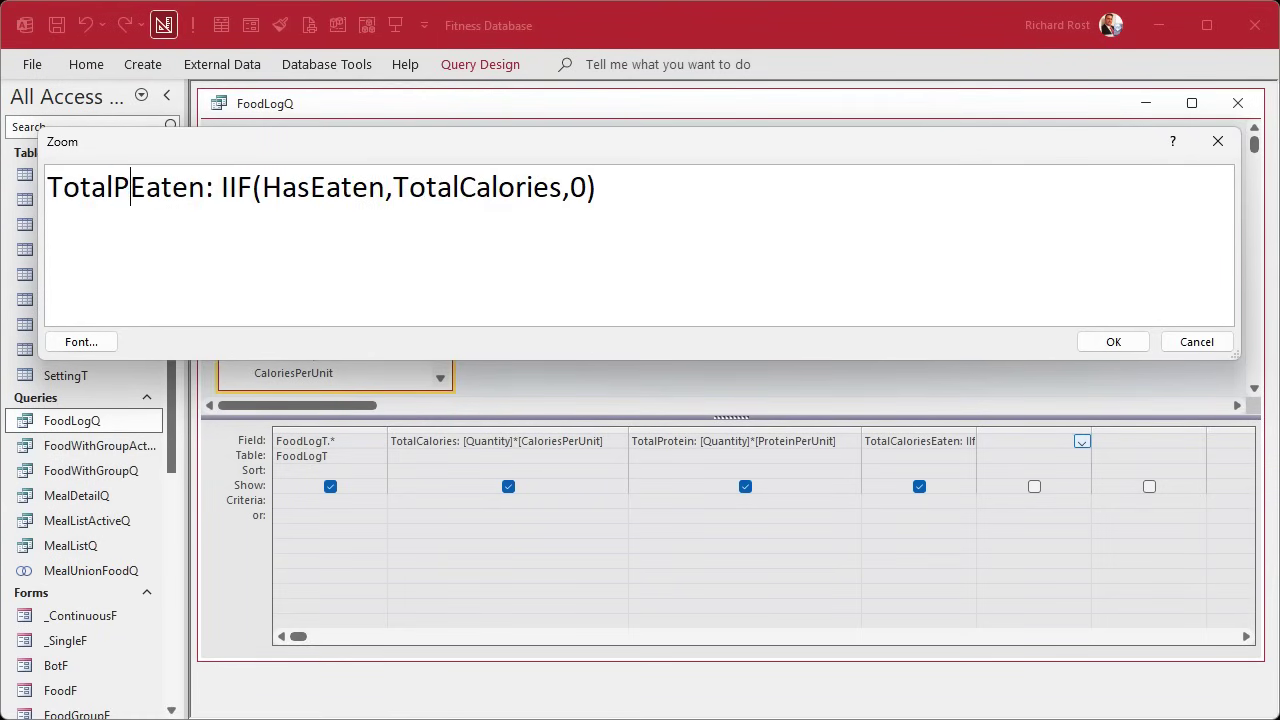
pyautogui.hotkey('shift', 'Left')
pyautogui.hotkey('shift', 'Left')
pyautogui.hotkey('shift', 'Left')
pyautogui.hotkey('shift', 'Left')
pyautogui.hotkey('shift', 'Left')
pyautogui.hotkey('shift', 'Left')
pyautogui.hotkey('shift', 'Left')
pyautogui.hotkey('ctrl', 'c')
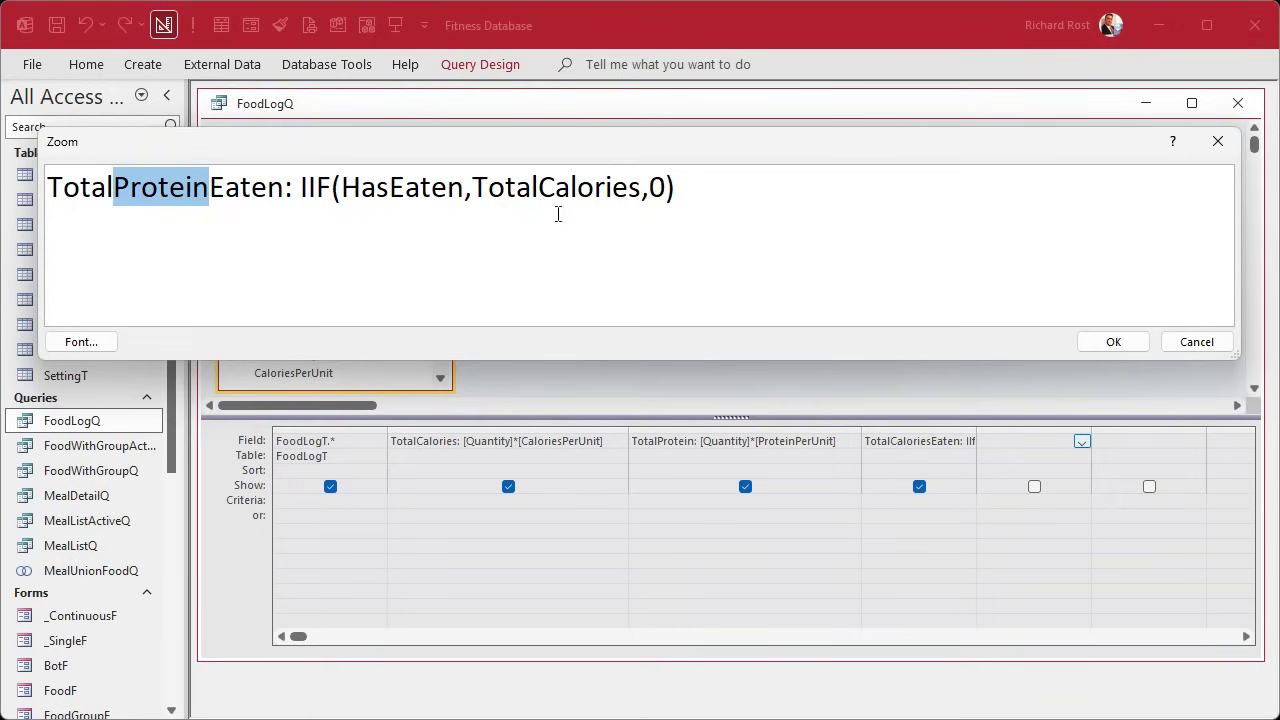
pyautogui.moveTo(540, 187); pyautogui.dragTo(641, 187)
pyautogui.hotkey('ctrl', 'v')
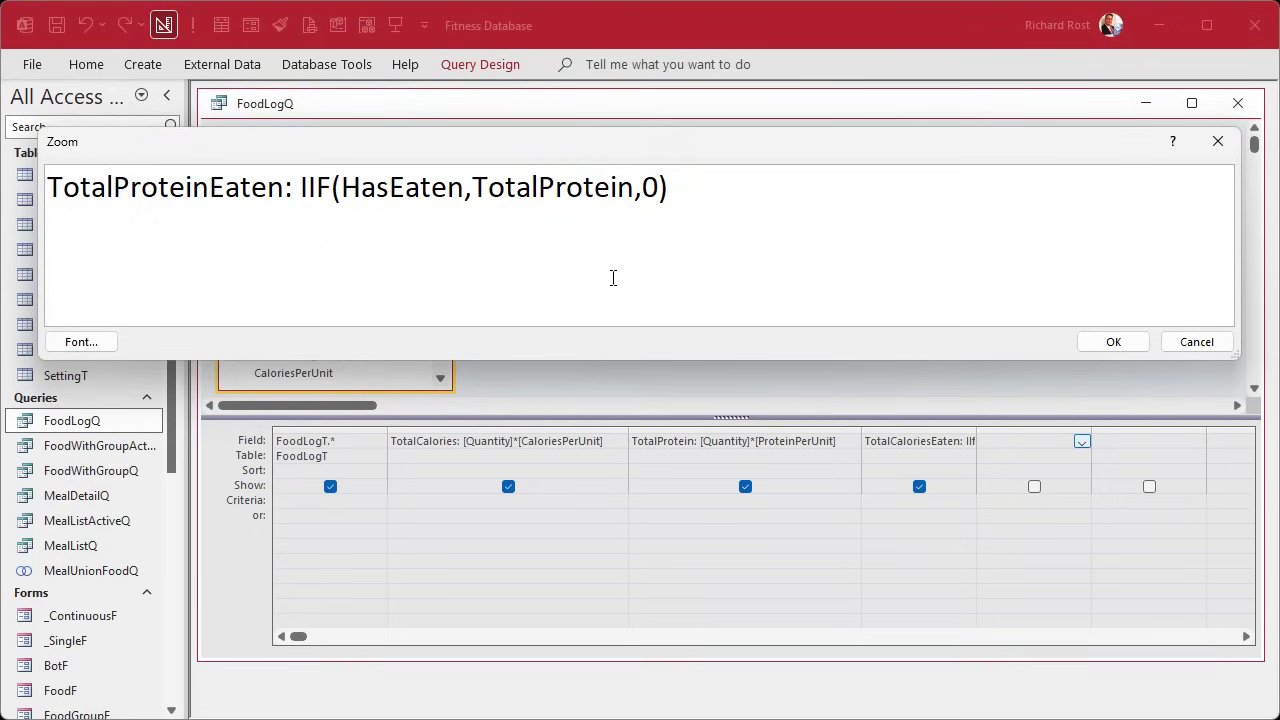
pyautogui.click(1127, 343)
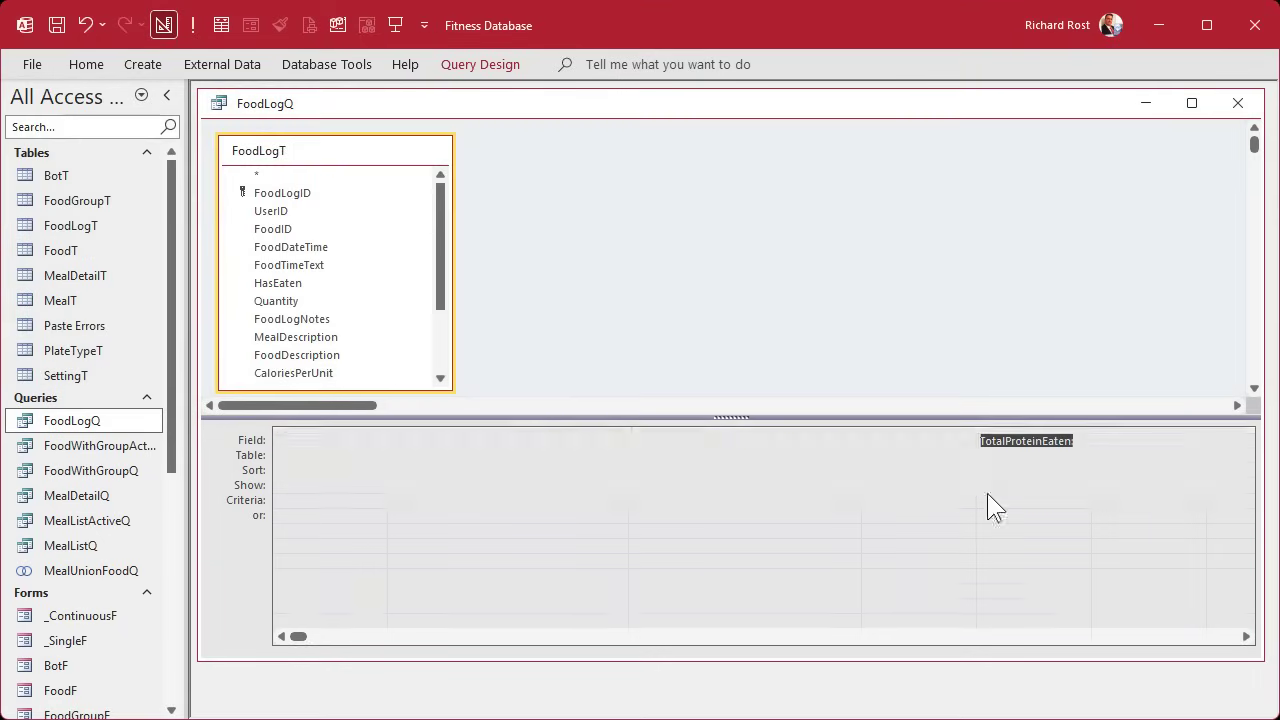
# Run FoodLogQ to check the eaten calorie and protein columns against the totals, and close the query with its design saved.
pyautogui.click(194, 24)
pyautogui.moveTo(757, 650); pyautogui.dragTo(1054, 646)
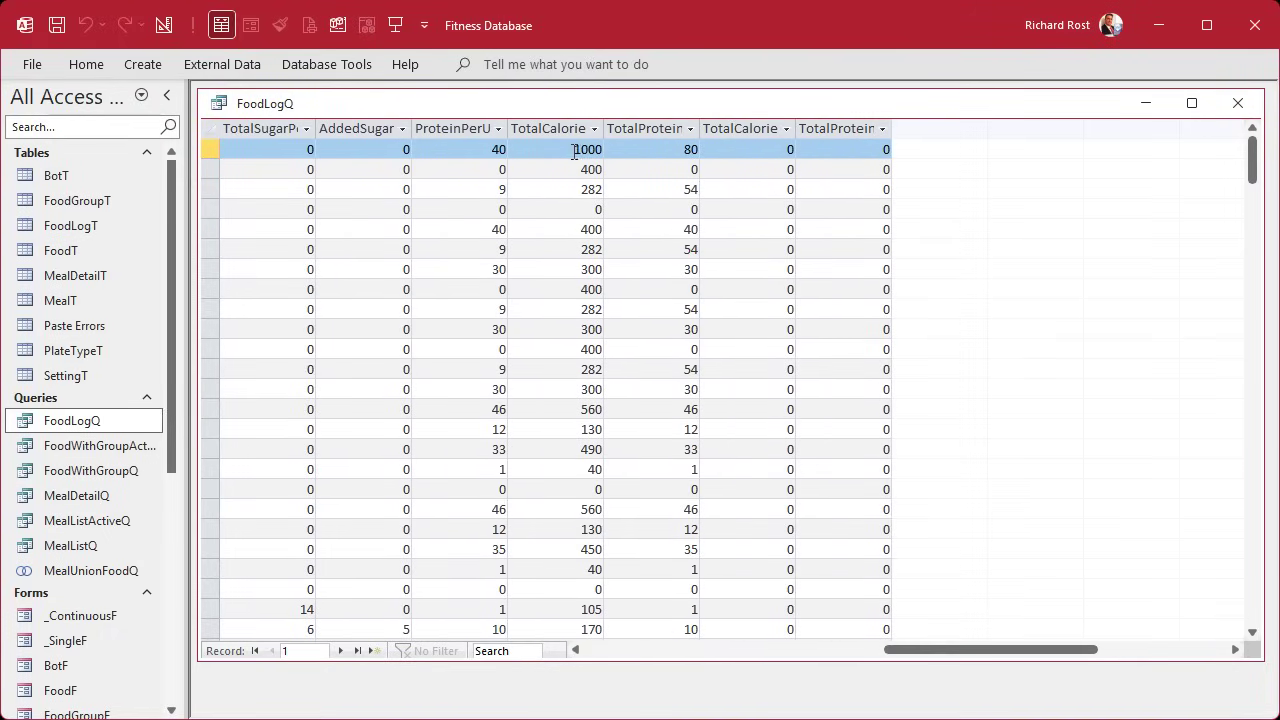
pyautogui.moveTo(966, 650); pyautogui.dragTo(929, 648)
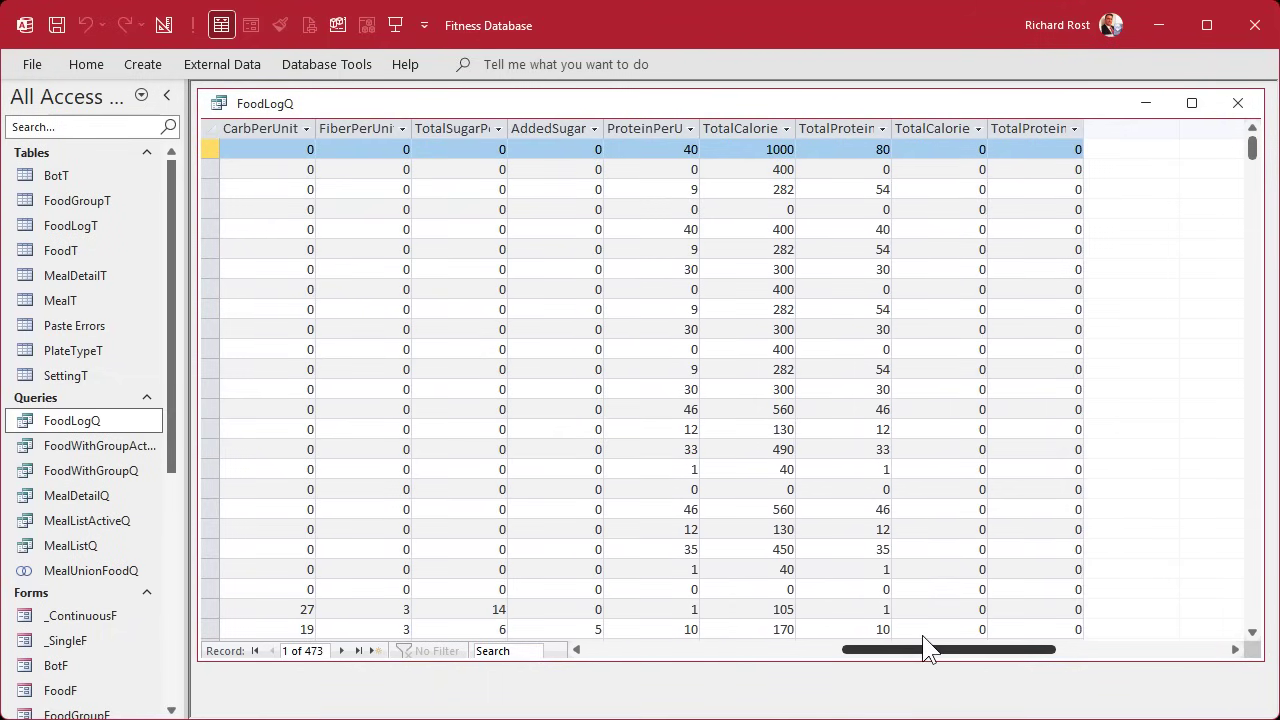
pyautogui.moveTo(1252, 146); pyautogui.dragTo(1229, 524)
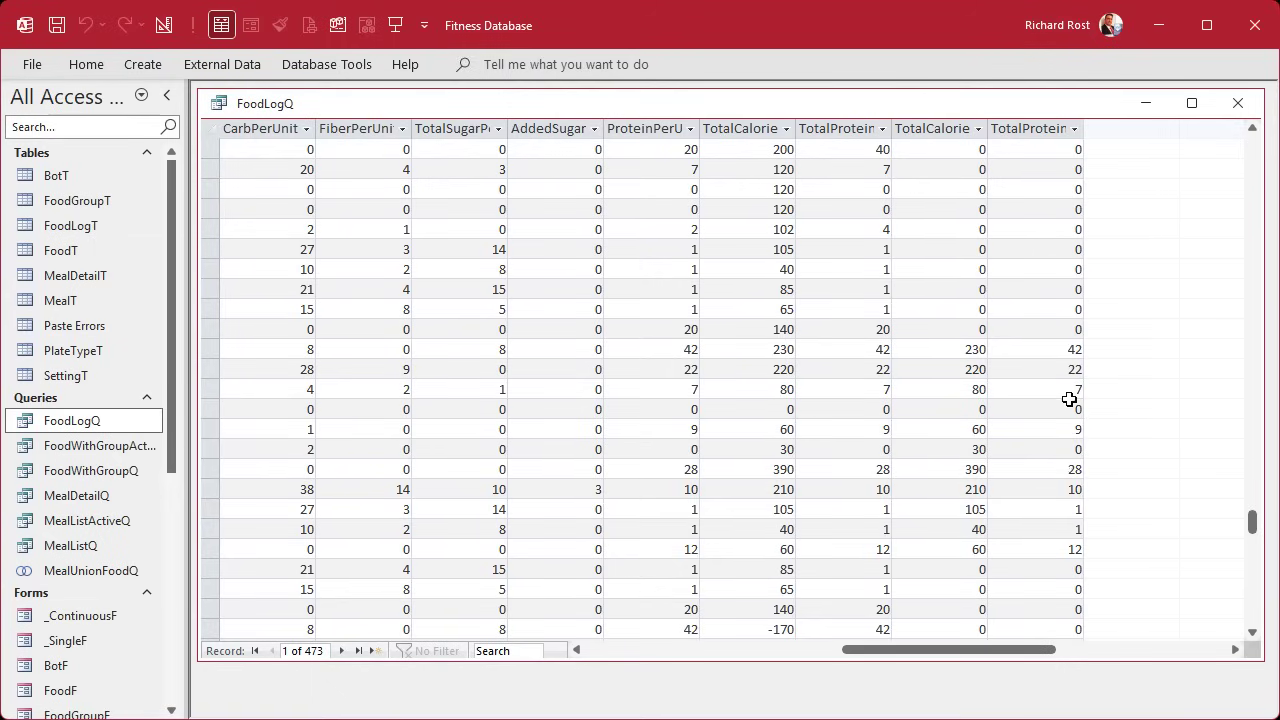
pyautogui.click(1222, 102)
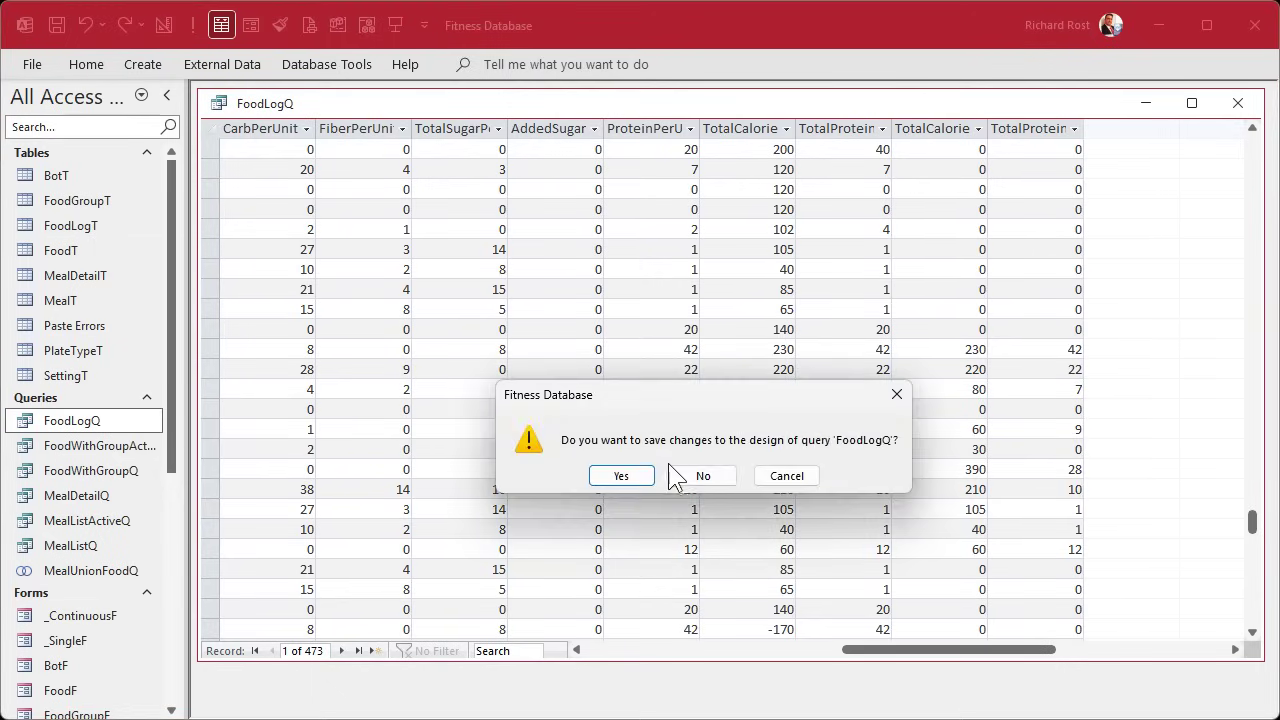
pyautogui.click(630, 474)
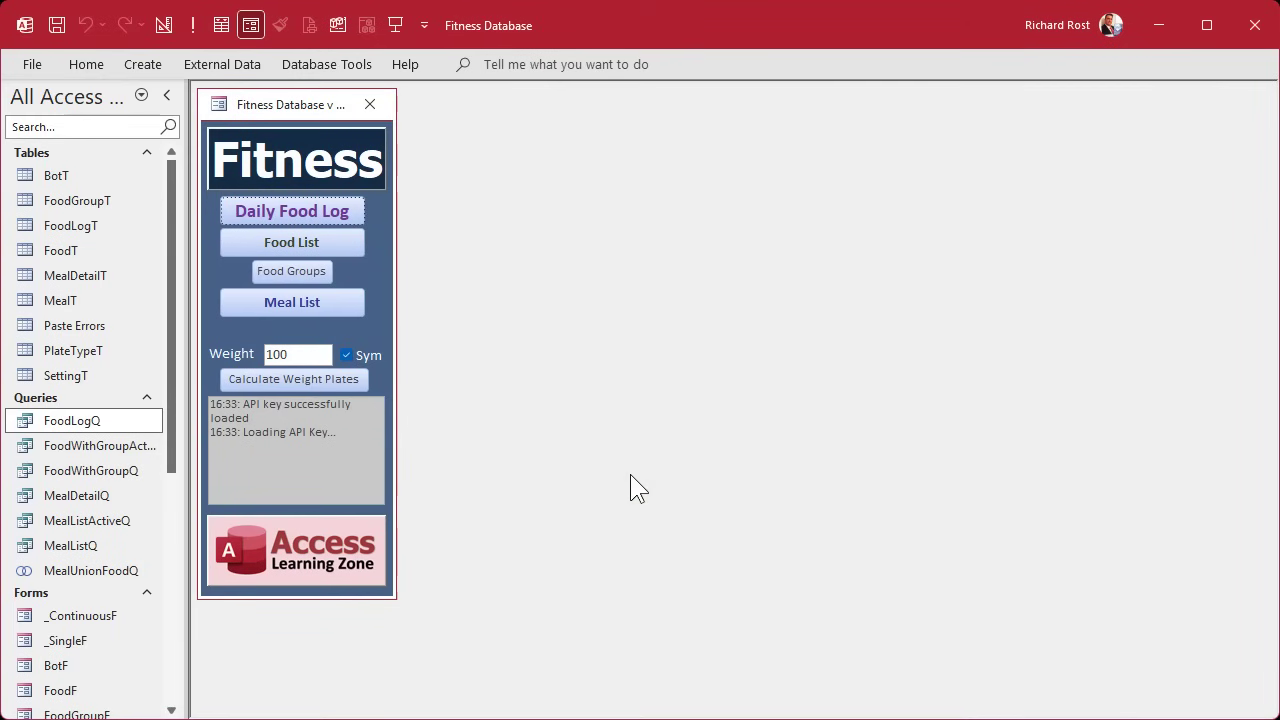
# Open the daily food log form in Design View and lower the top edge of the FoodLogNotes box to free footer space.
pyautogui.click(280, 210)
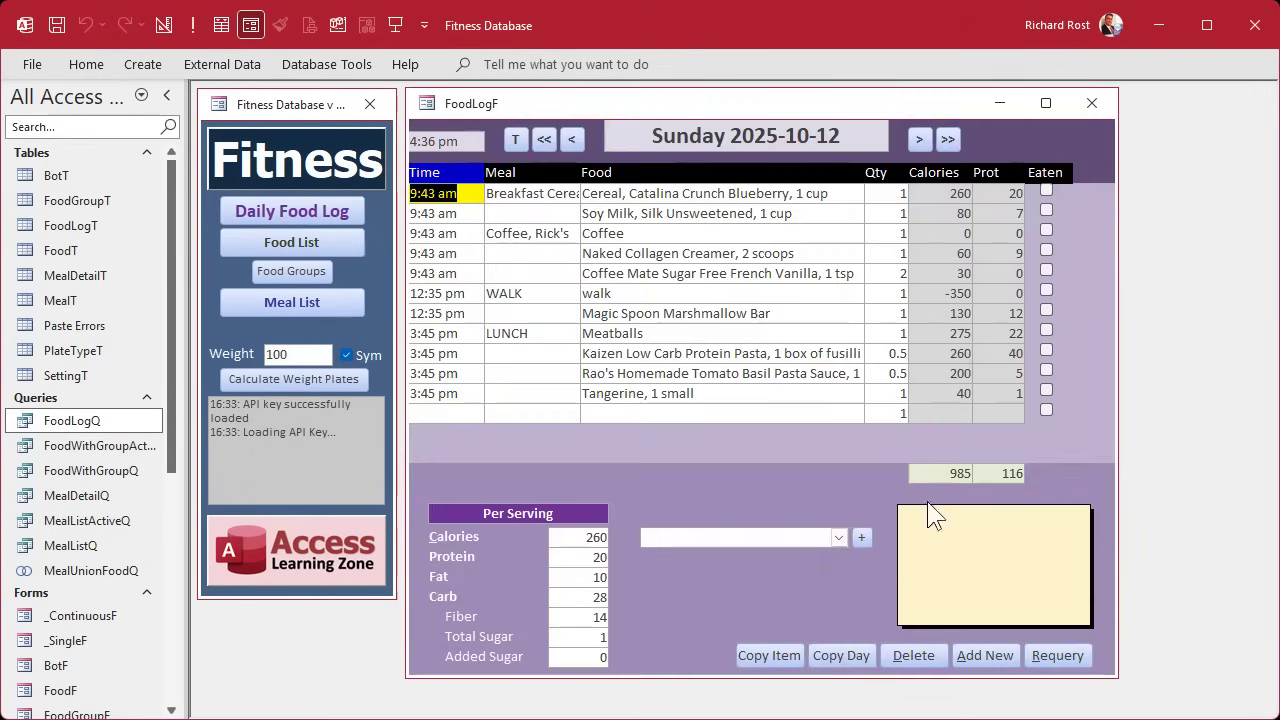
pyautogui.rightClick(839, 110)
pyautogui.click(886, 274)
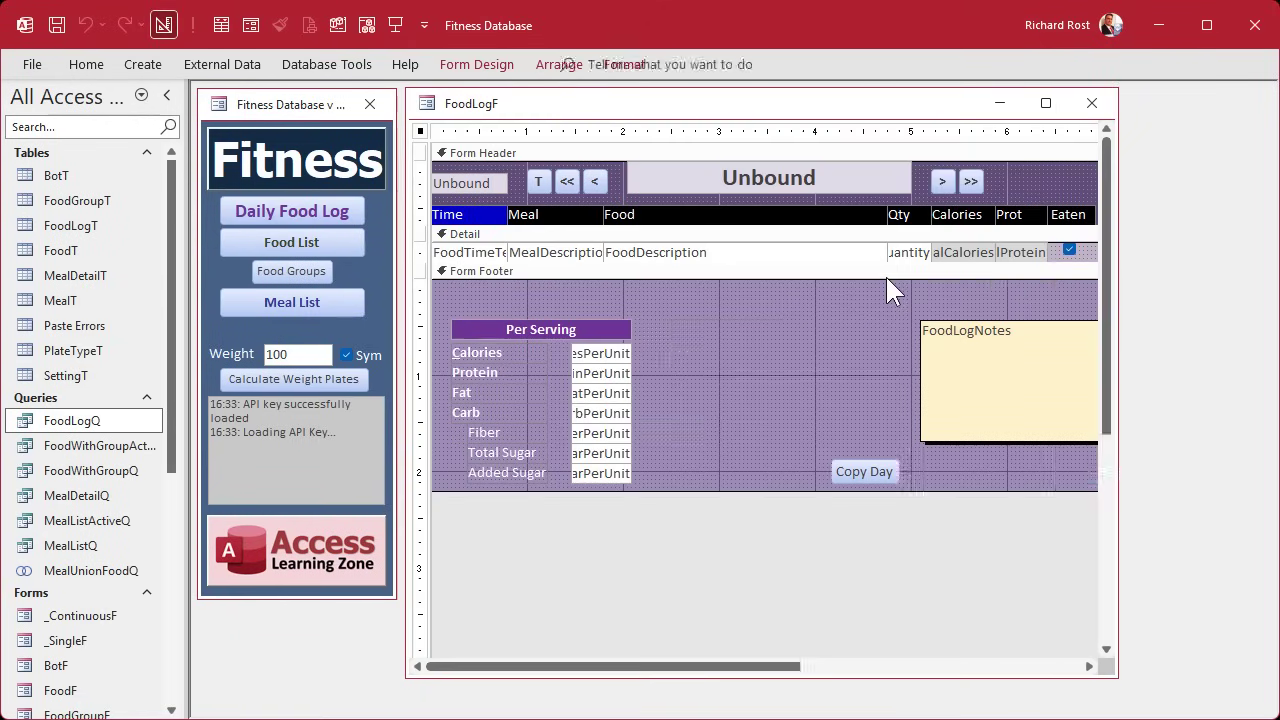
pyautogui.click(1017, 317)
pyautogui.moveTo(1017, 317); pyautogui.dragTo(1018, 344)
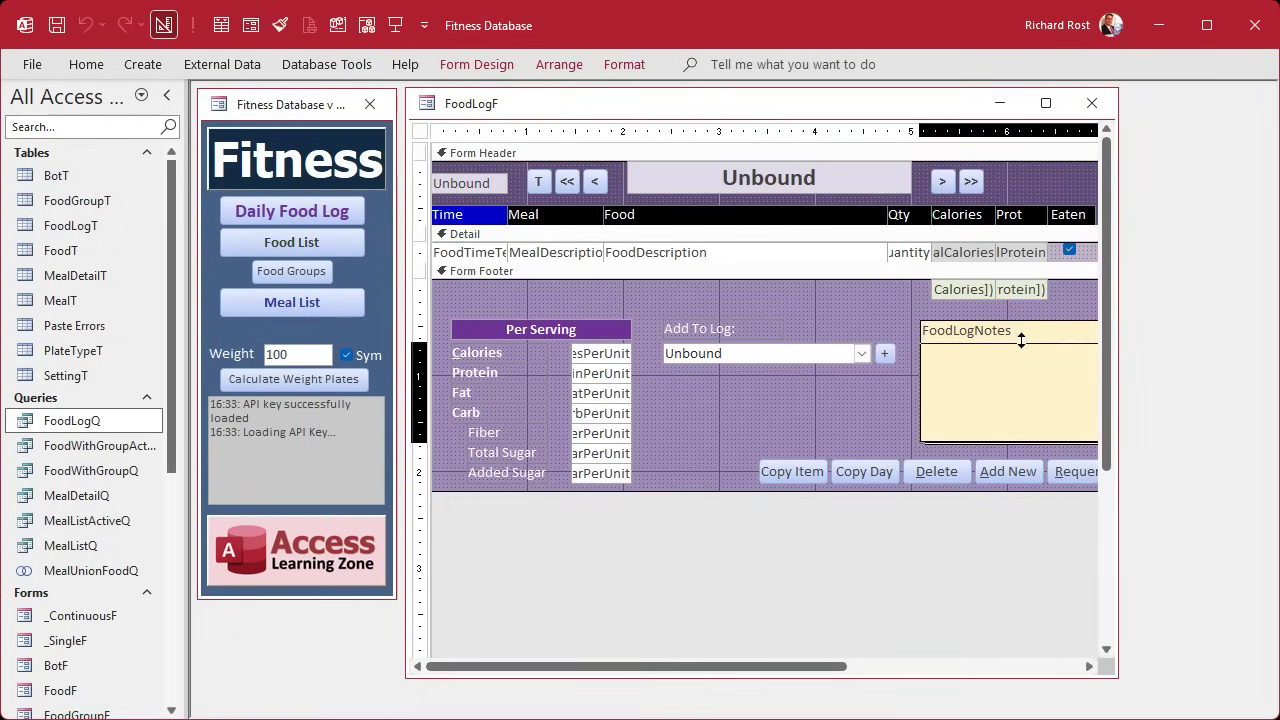
pyautogui.click(1014, 314)
# Duplicate the Add To Log label, place the copy just before the footer's calorie total, and caption it "Total:".
pyautogui.click(739, 324)
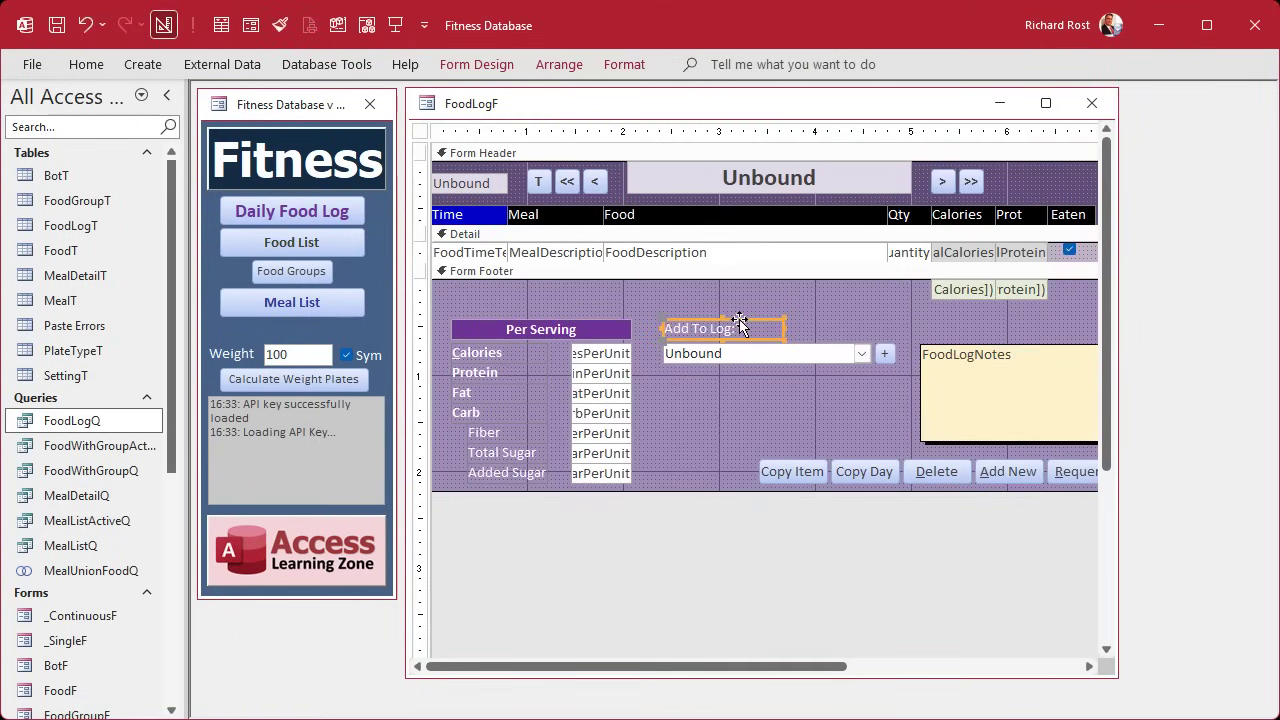
pyautogui.press('Tab')
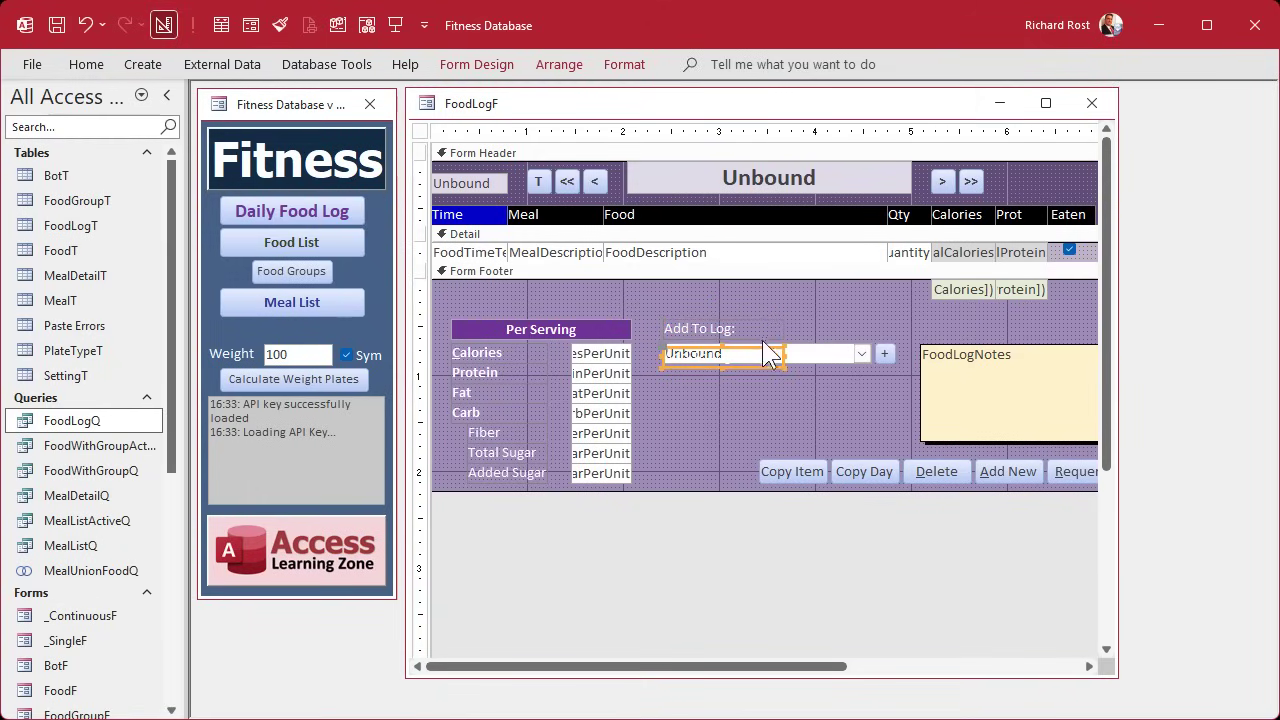
pyautogui.moveTo(808, 298); pyautogui.dragTo(904, 288)
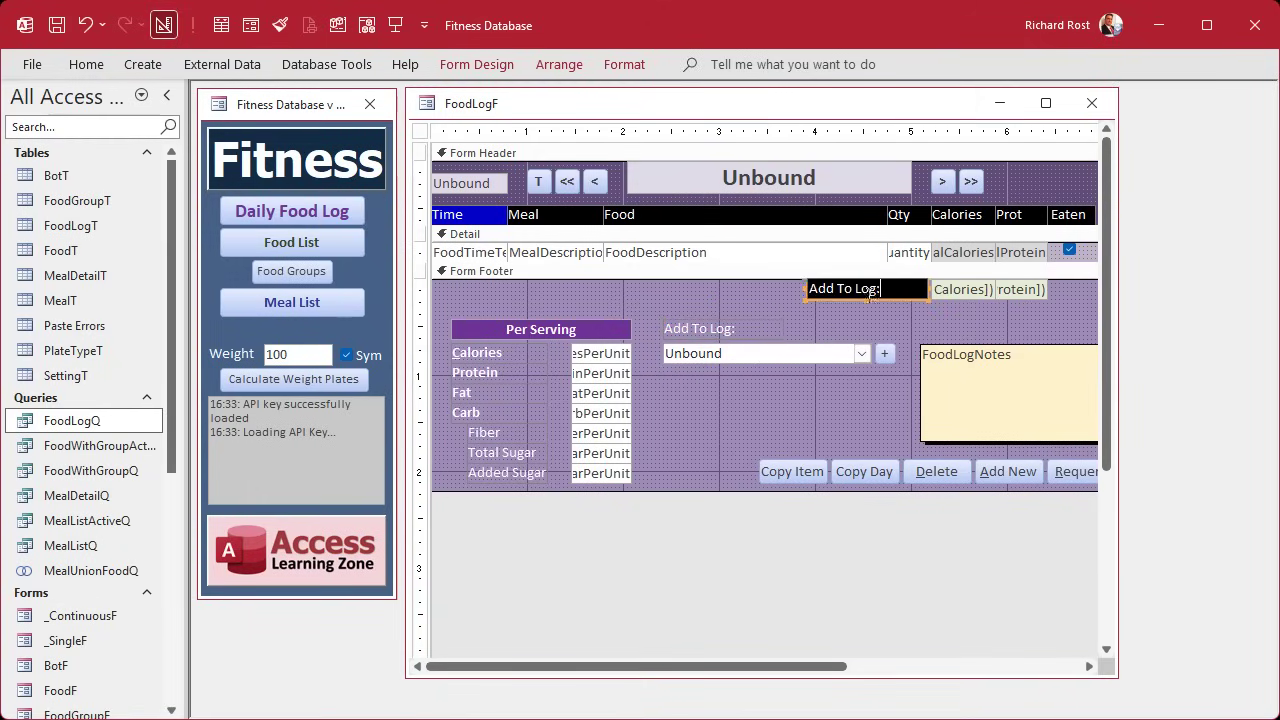
pyautogui.write('Total:')
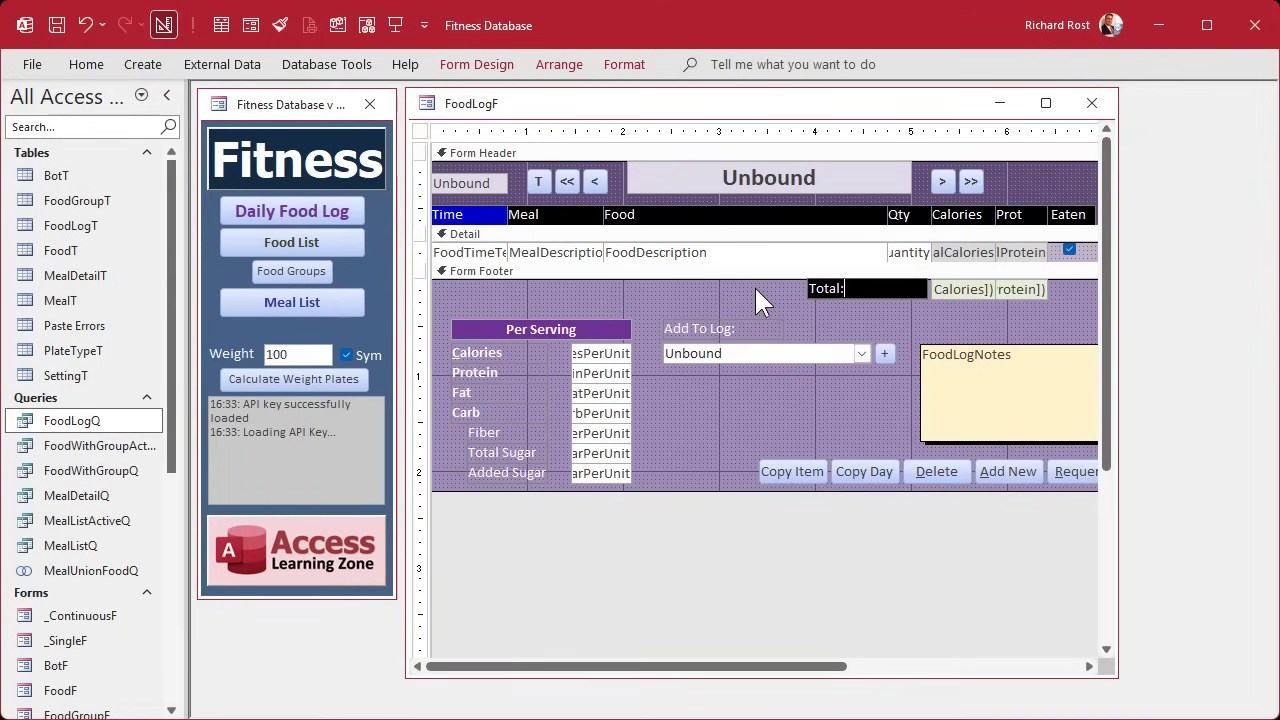
pyautogui.press('Return')
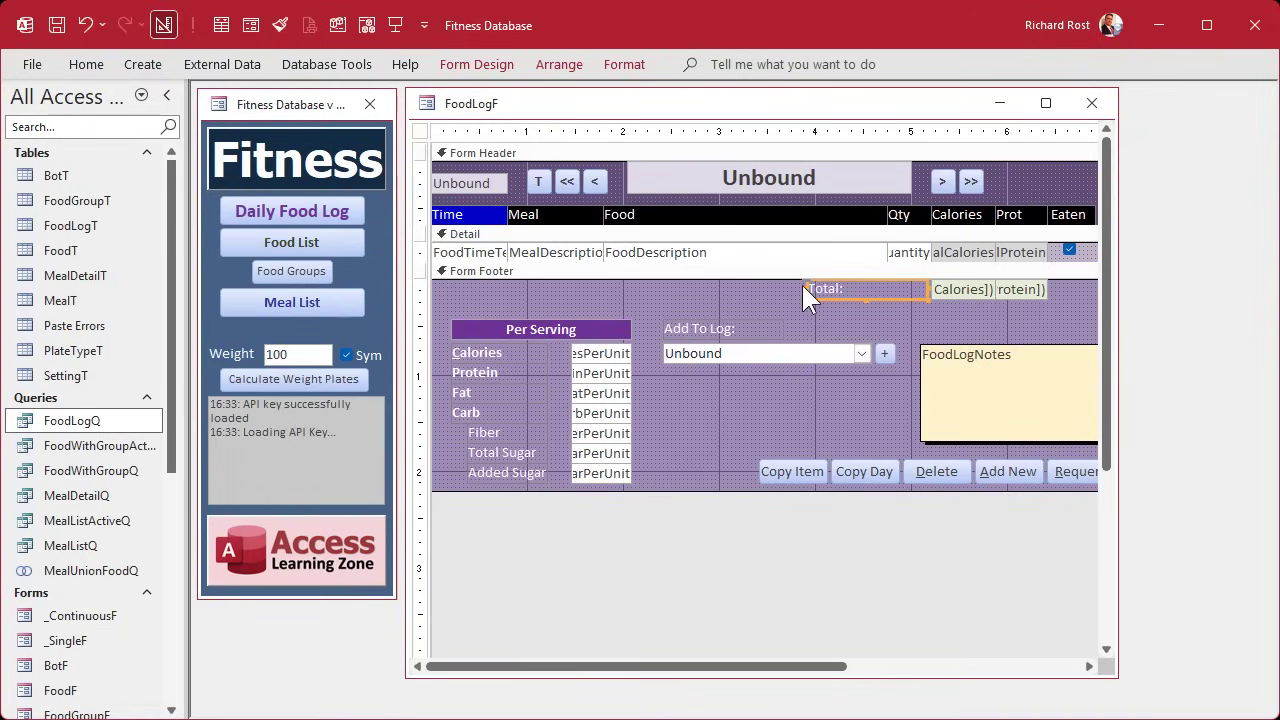
# Narrow the Total: label from its outer edge and right-align its text.
pyautogui.moveTo(805, 288); pyautogui.dragTo(843, 287)
pyautogui.click(622, 63)
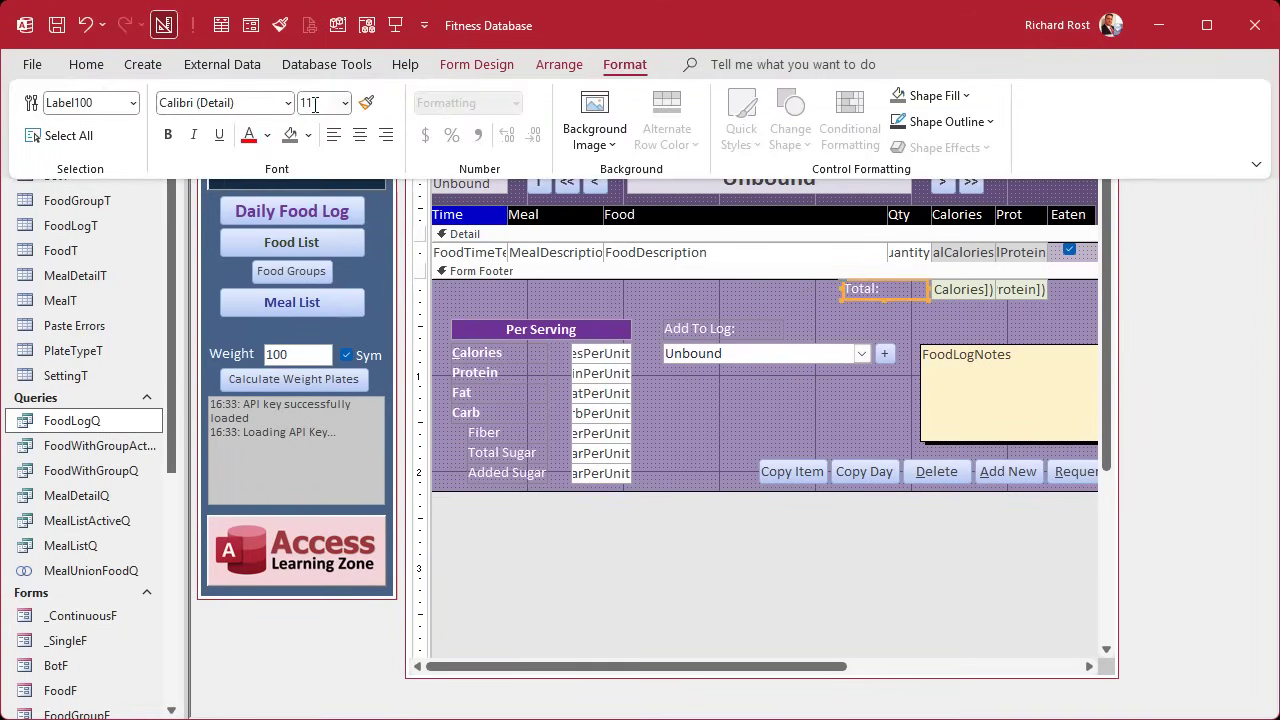
pyautogui.click(386, 135)
pyautogui.click(880, 306)
pyautogui.click(929, 314)
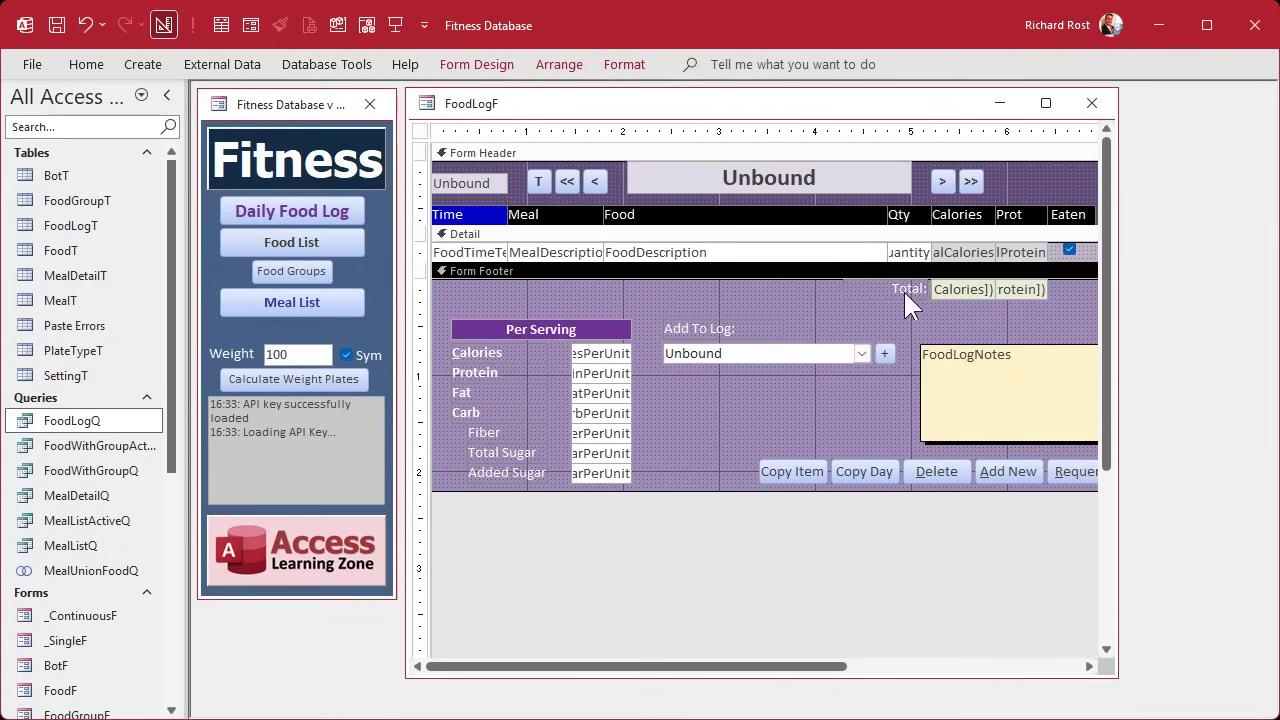
pyautogui.moveTo(899, 311); pyautogui.dragTo(1038, 284)
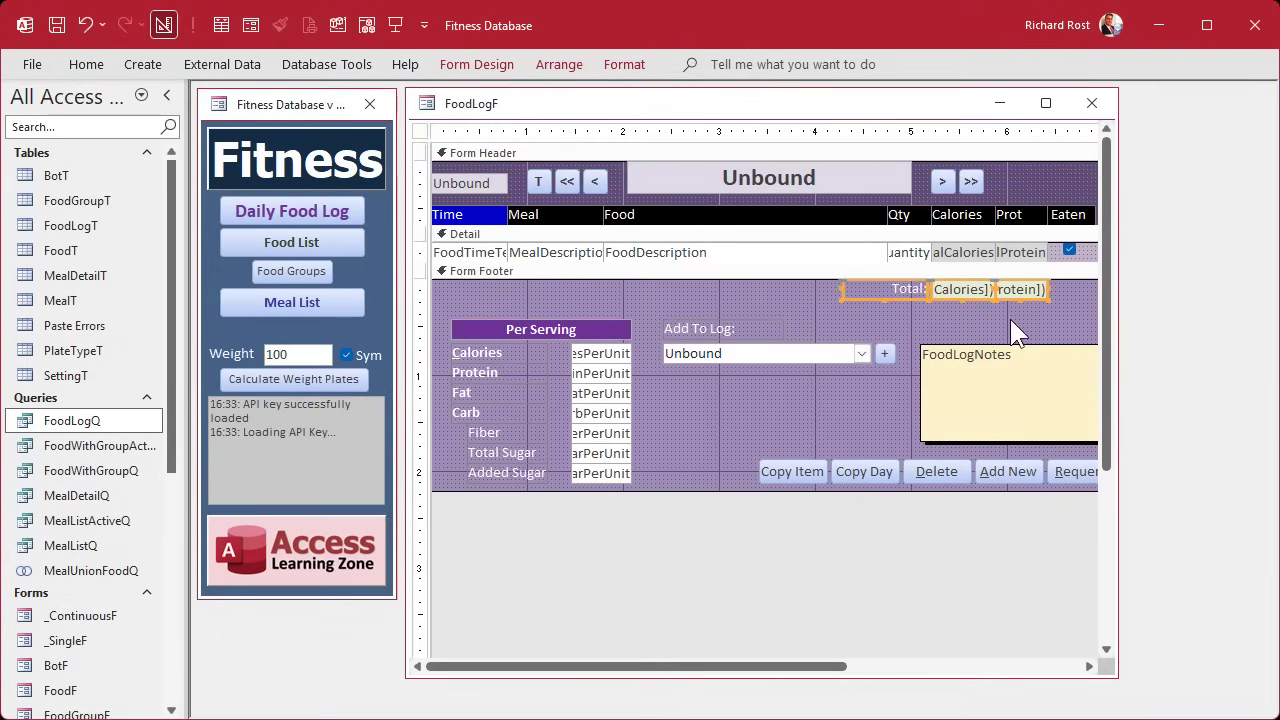
pyautogui.click(1010, 319)
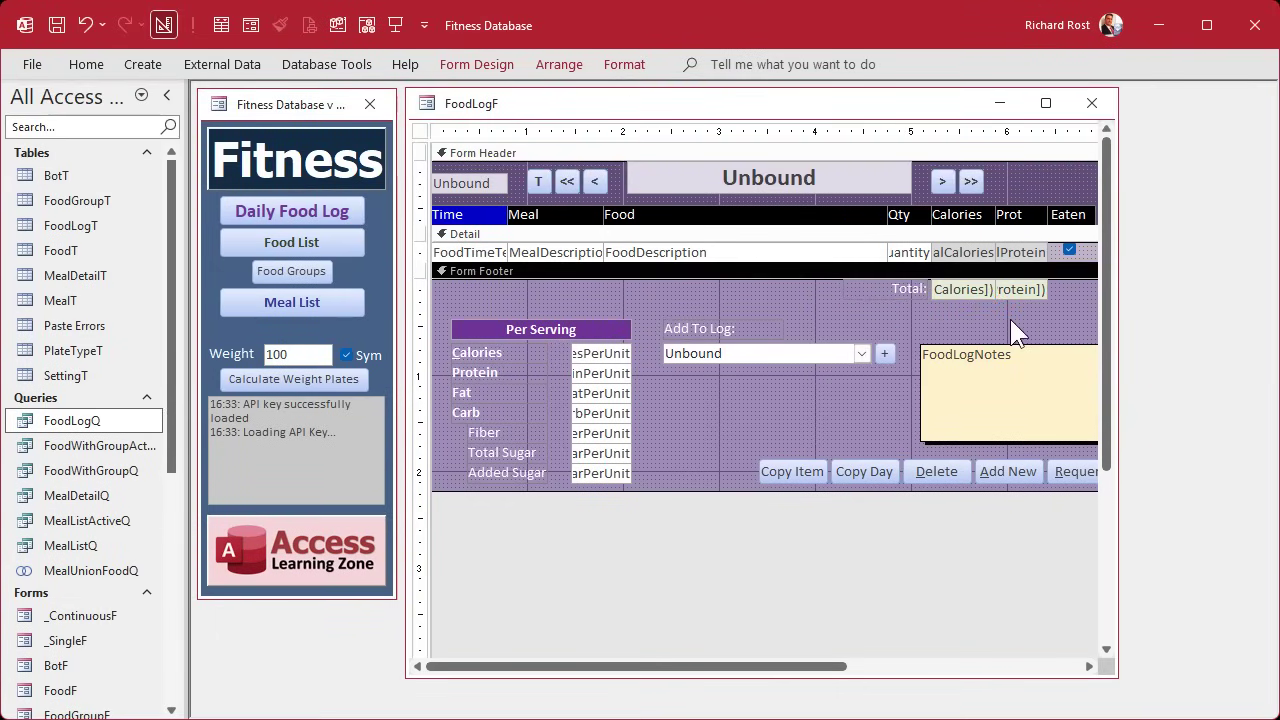
pyautogui.moveTo(882, 320); pyautogui.dragTo(1053, 284)
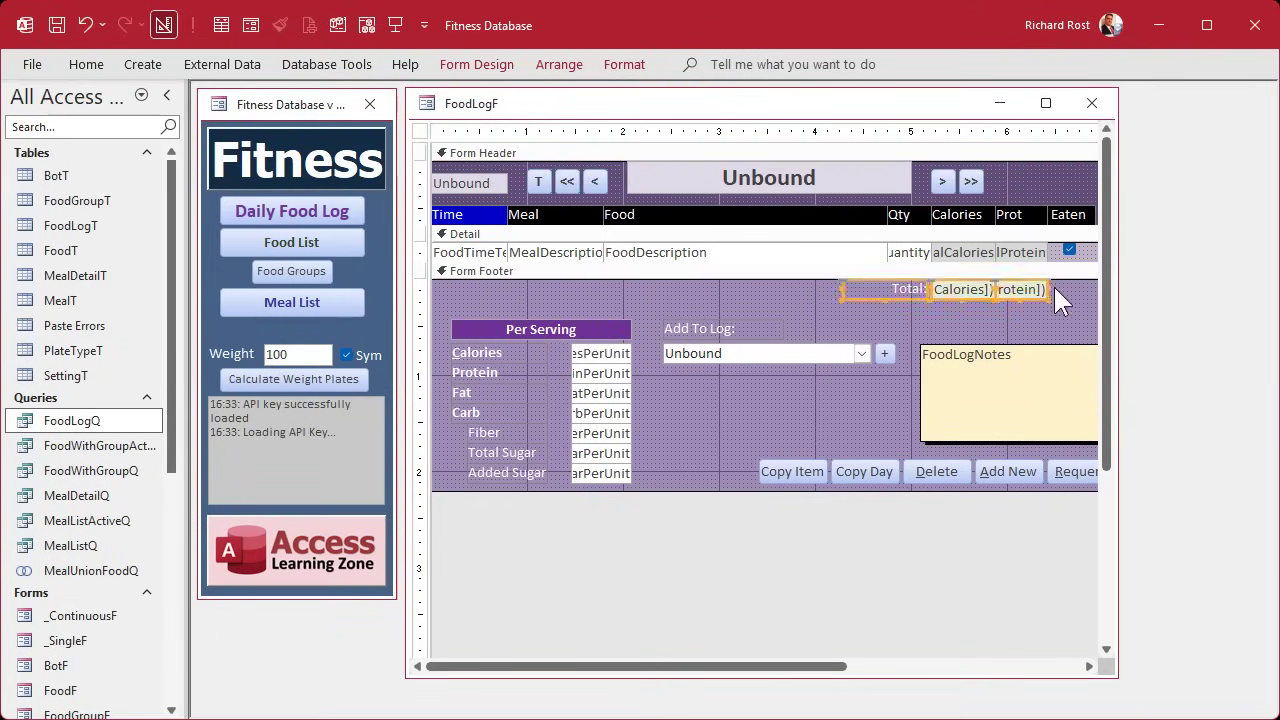
pyautogui.click(1002, 324)
pyautogui.moveTo(921, 299); pyautogui.dragTo(1062, 284)
pyautogui.click(870, 312)
# Duplicate the Total: label and the footer's calorie and protein total boxes to form a second row beneath the originals.
pyautogui.click(879, 289)
pyautogui.hotkey('ctrl', 'c')
pyautogui.hotkey('ctrl', 'v')
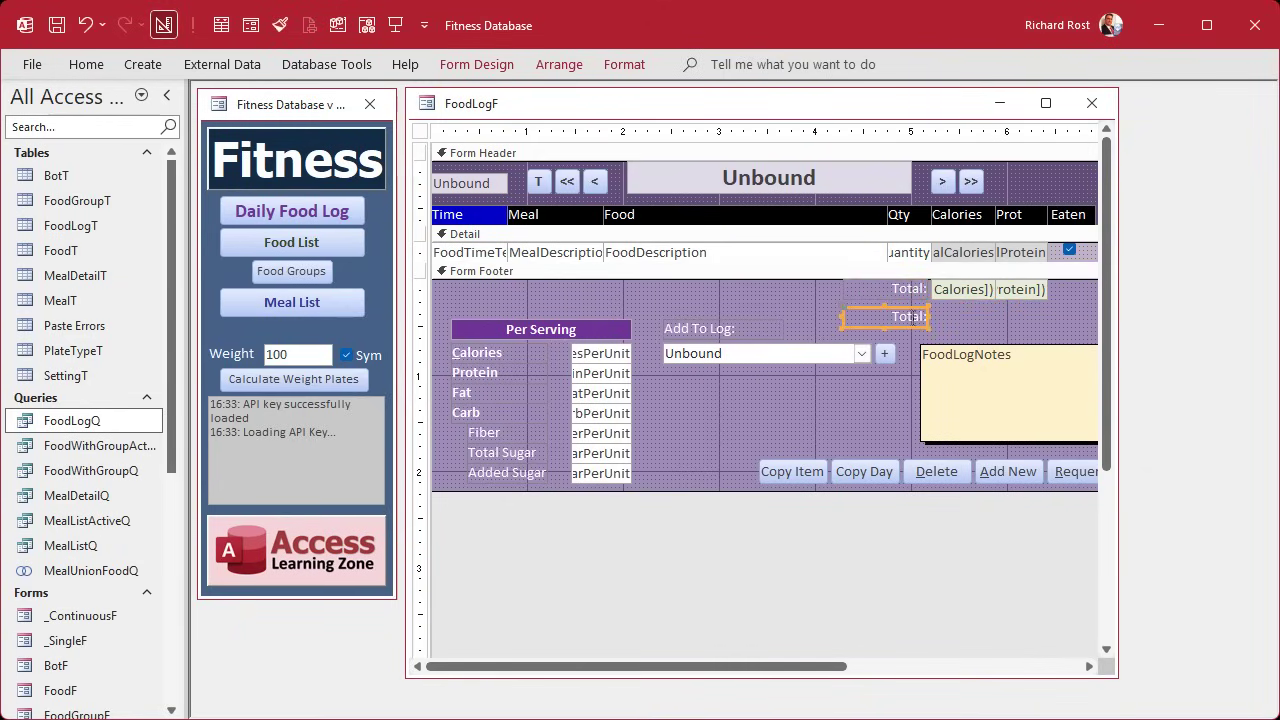
pyautogui.click(972, 299)
pyautogui.hotkey('ctrl', 'c')
pyautogui.hotkey('ctrl', 'v')
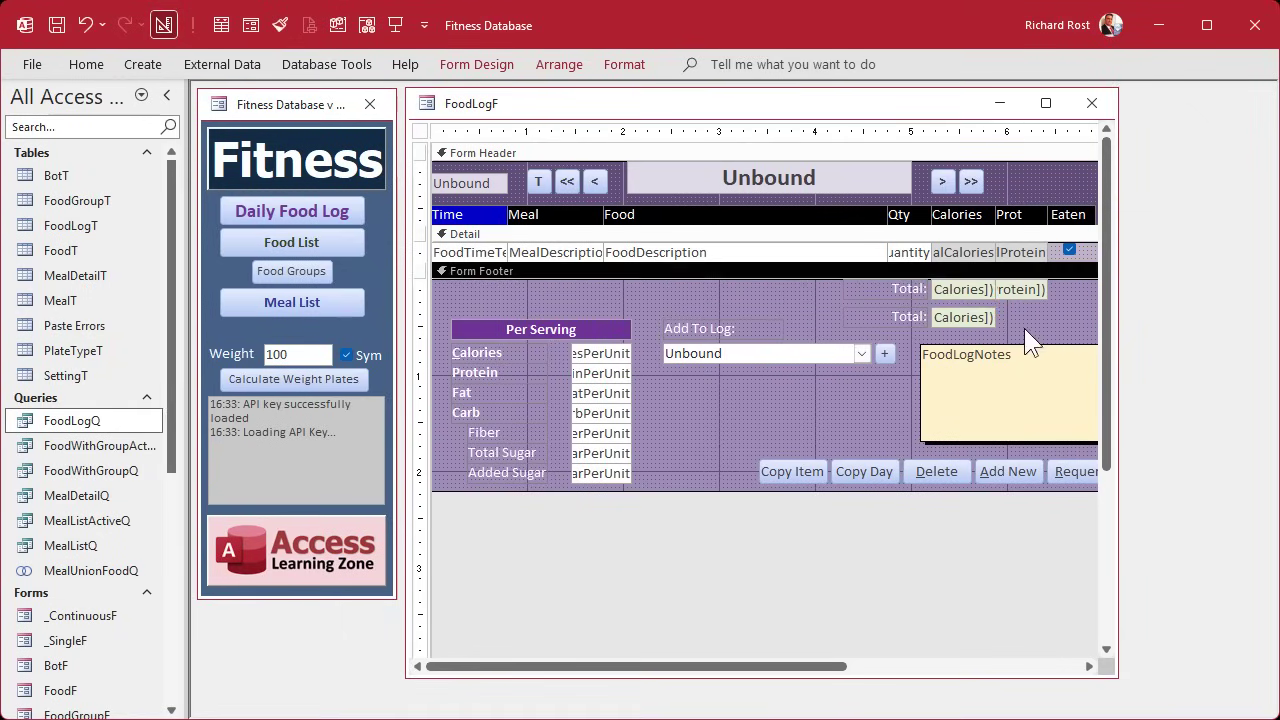
pyautogui.click(1020, 289)
pyautogui.hotkey('ctrl', 'c')
pyautogui.hotkey('ctrl', 'v')
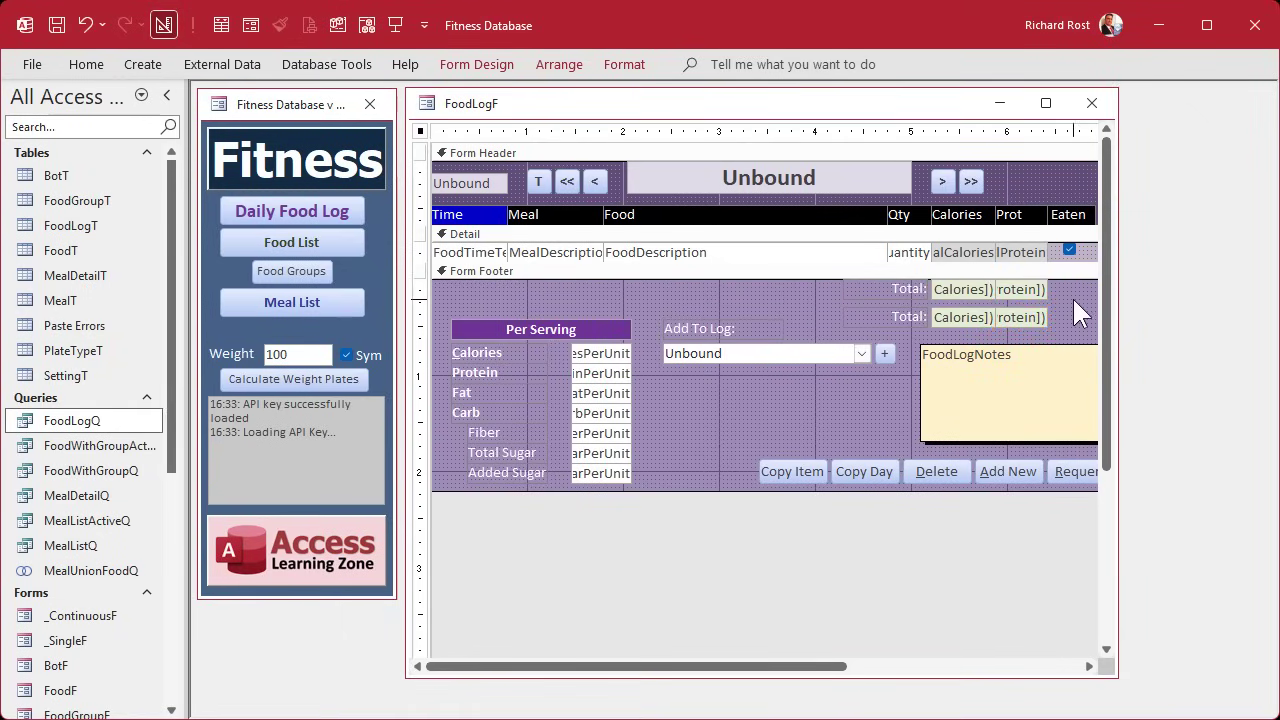
# Move the duplicated totals row up against the original row and caption its label "Total Eaten:".
pyautogui.click(1072, 296)
pyautogui.moveTo(1072, 301); pyautogui.dragTo(891, 310)
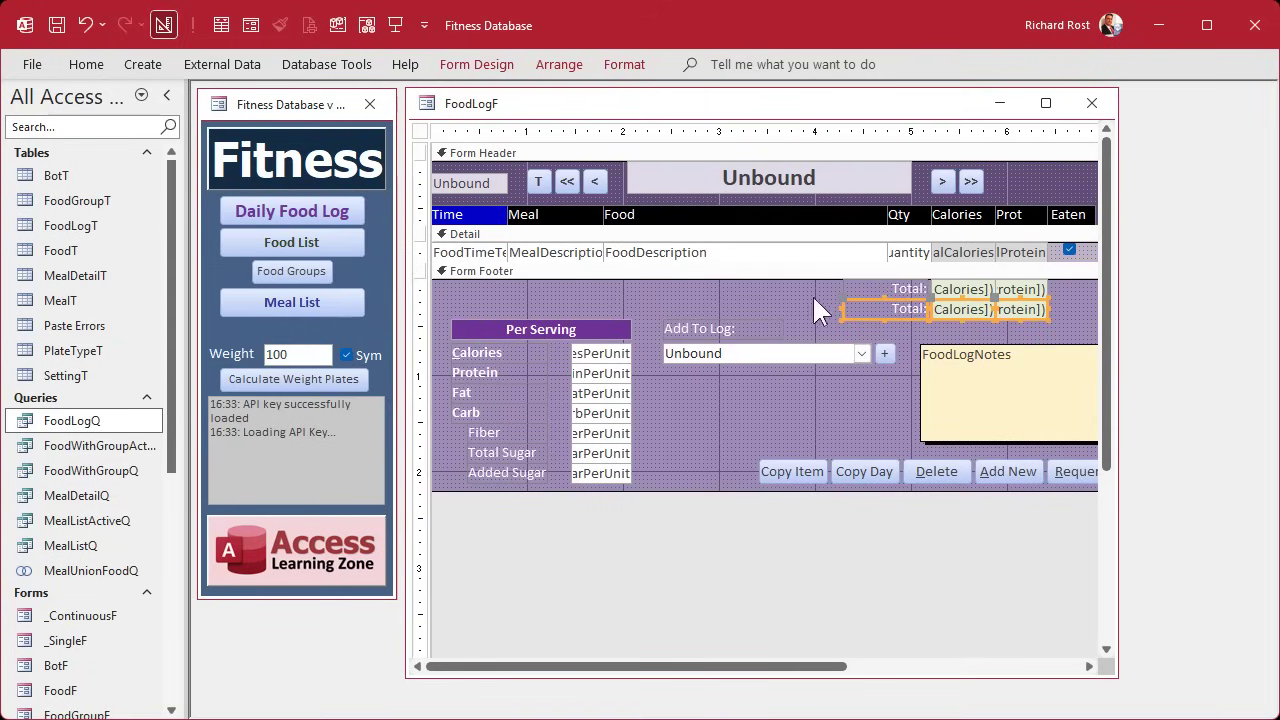
pyautogui.click(812, 294)
pyautogui.click(891, 305)
pyautogui.click(920, 308)
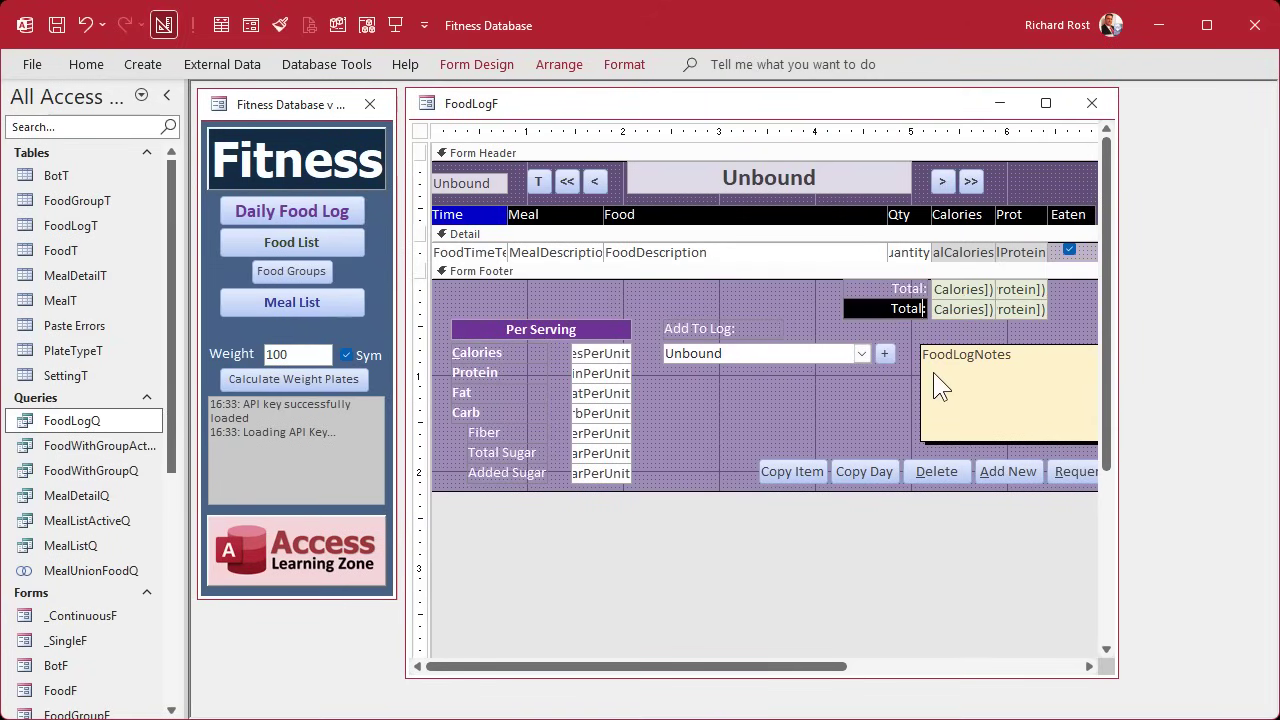
pyautogui.write('Eaten')
# Set the control source of the calorie box in the Total Eaten row to =Sum([TotalCaloriesEaten]).
pyautogui.click(963, 311)
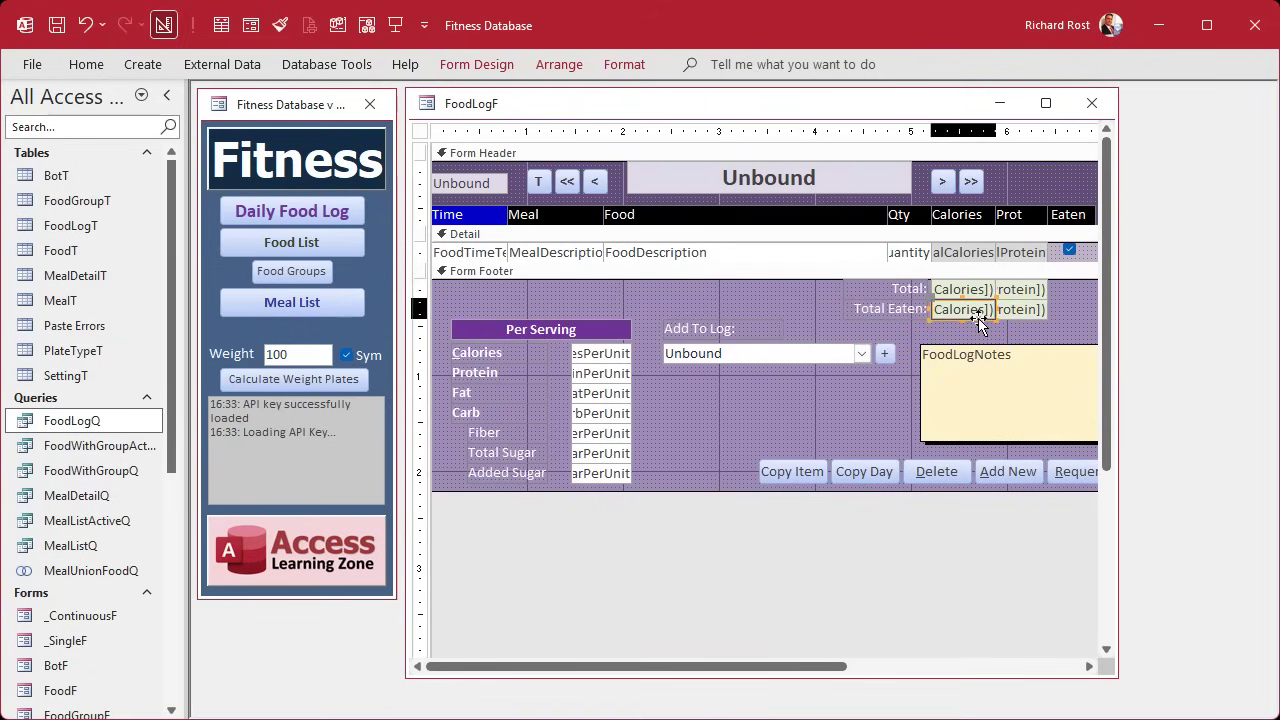
pyautogui.doubleClick(978, 318)
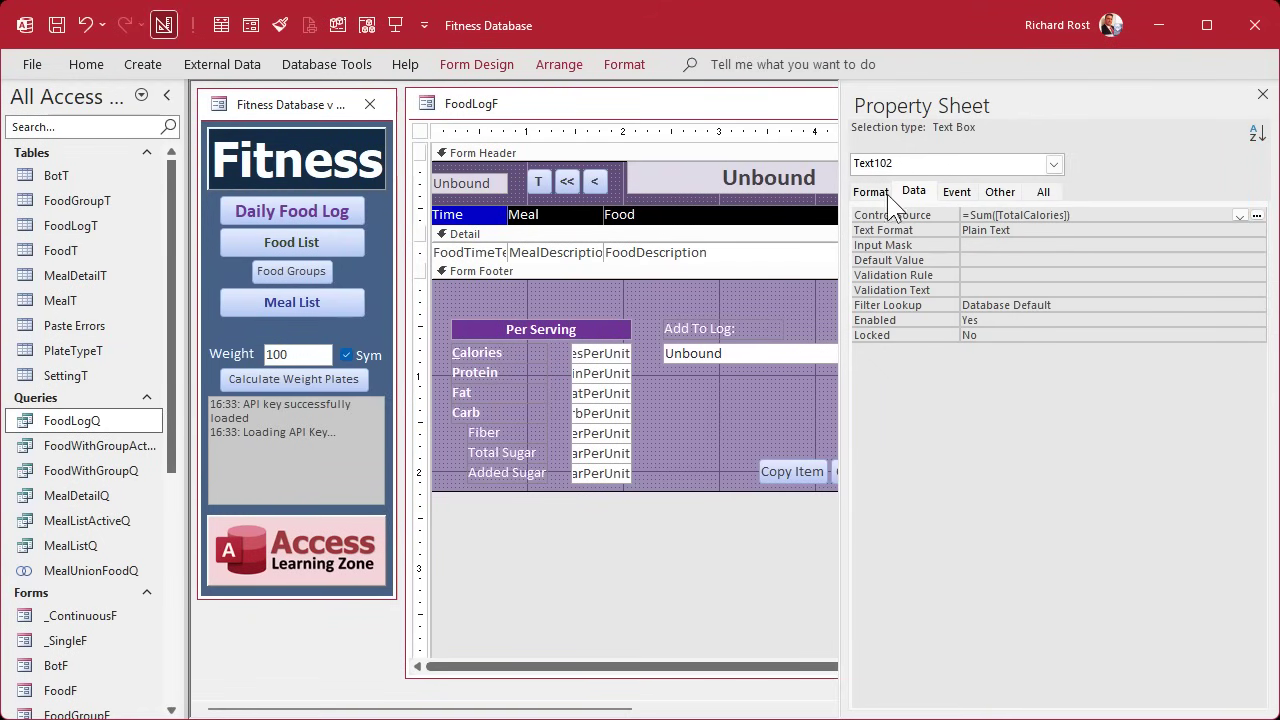
pyautogui.moveTo(843, 198); pyautogui.dragTo(1082, 198)
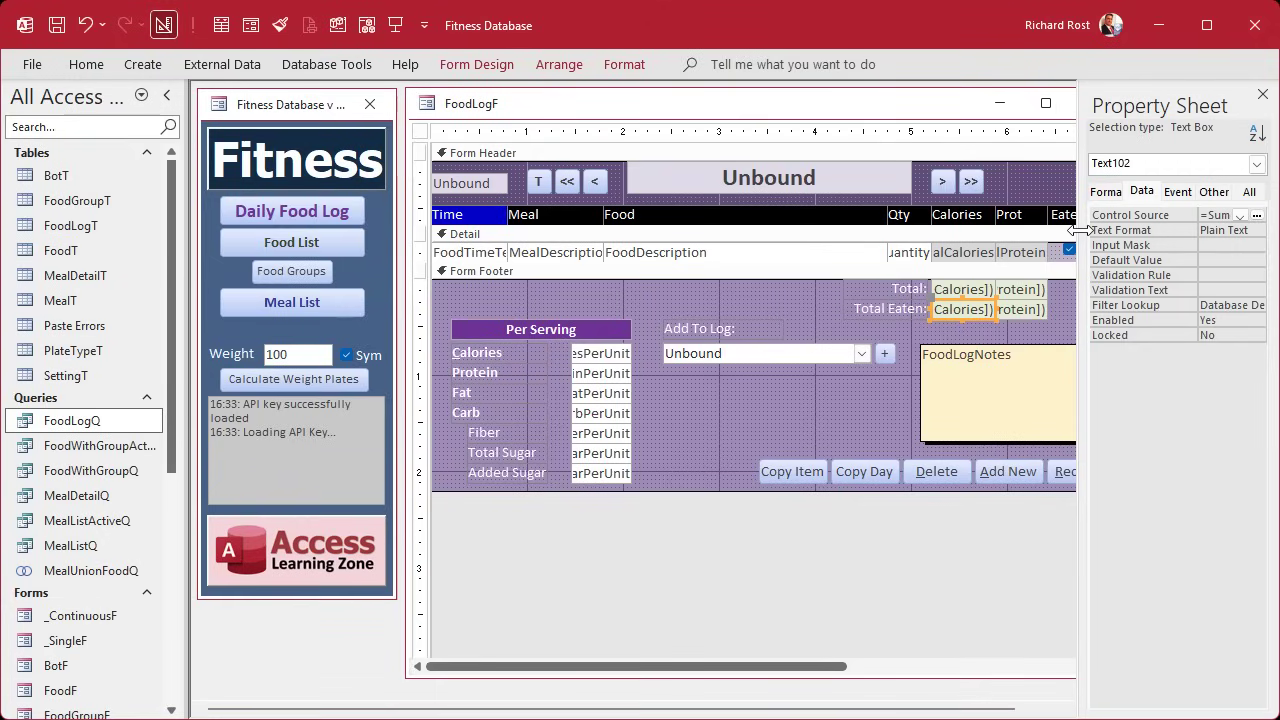
pyautogui.moveTo(1079, 230); pyautogui.dragTo(779, 230)
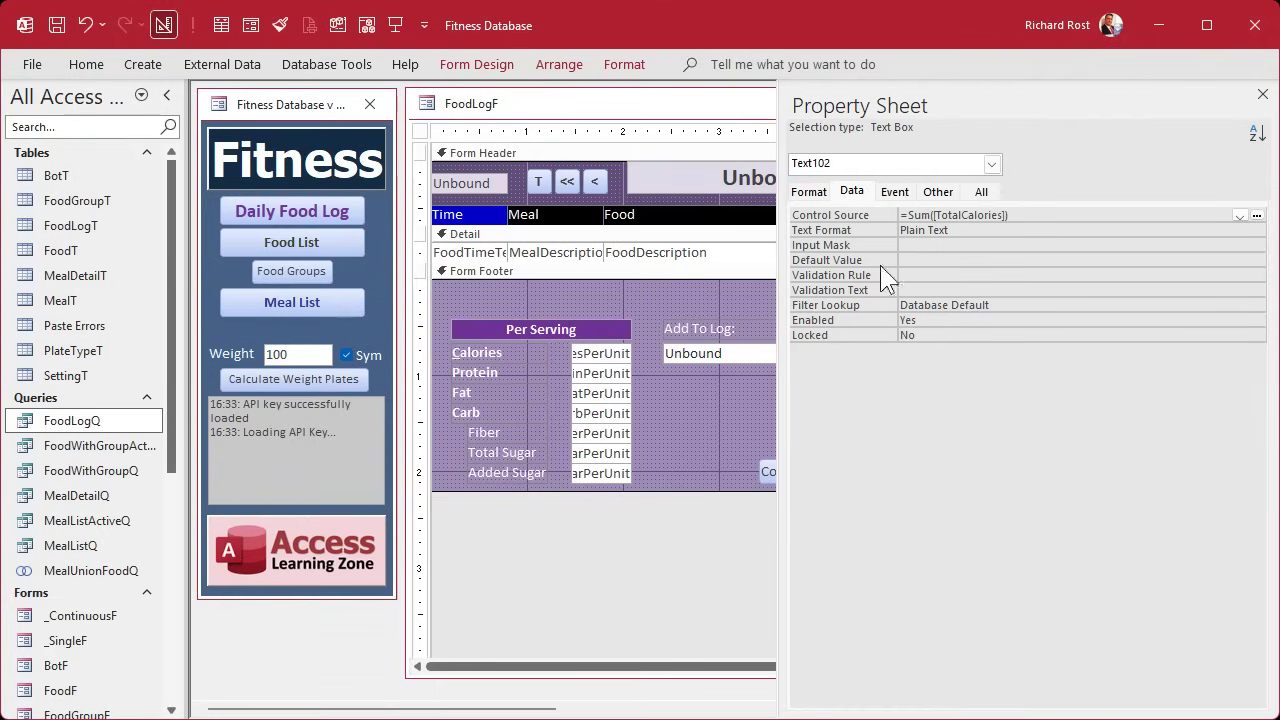
pyautogui.click(997, 215)
pyautogui.write('Eaten]')
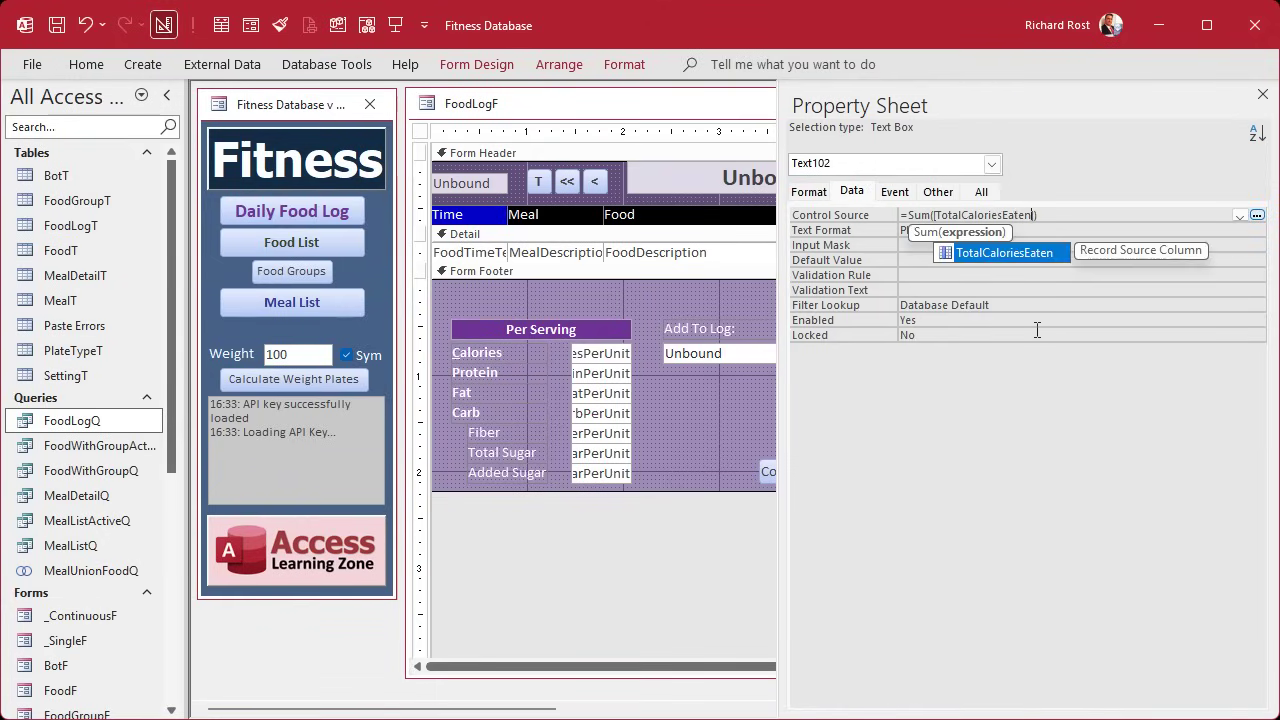
pyautogui.press('Return')
# Name the eaten calories total box SumTotalCaloriesEaten.
pyautogui.click(981, 191)
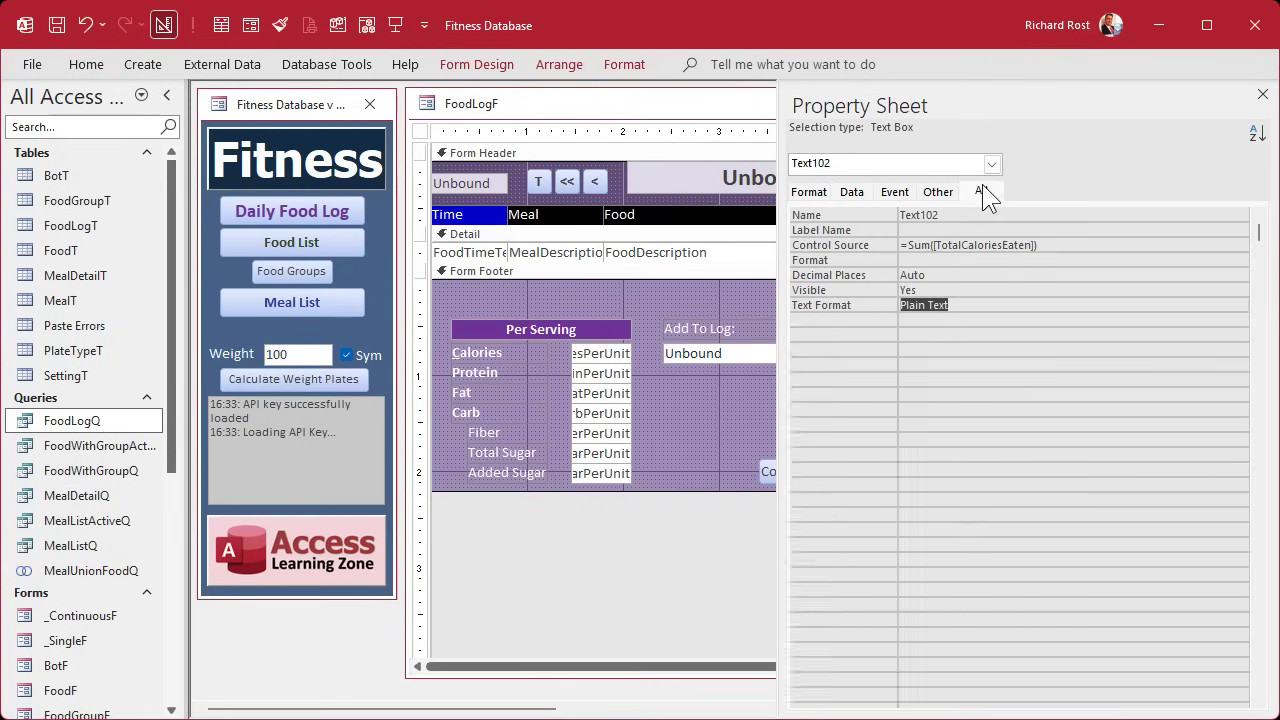
pyautogui.click(1001, 245)
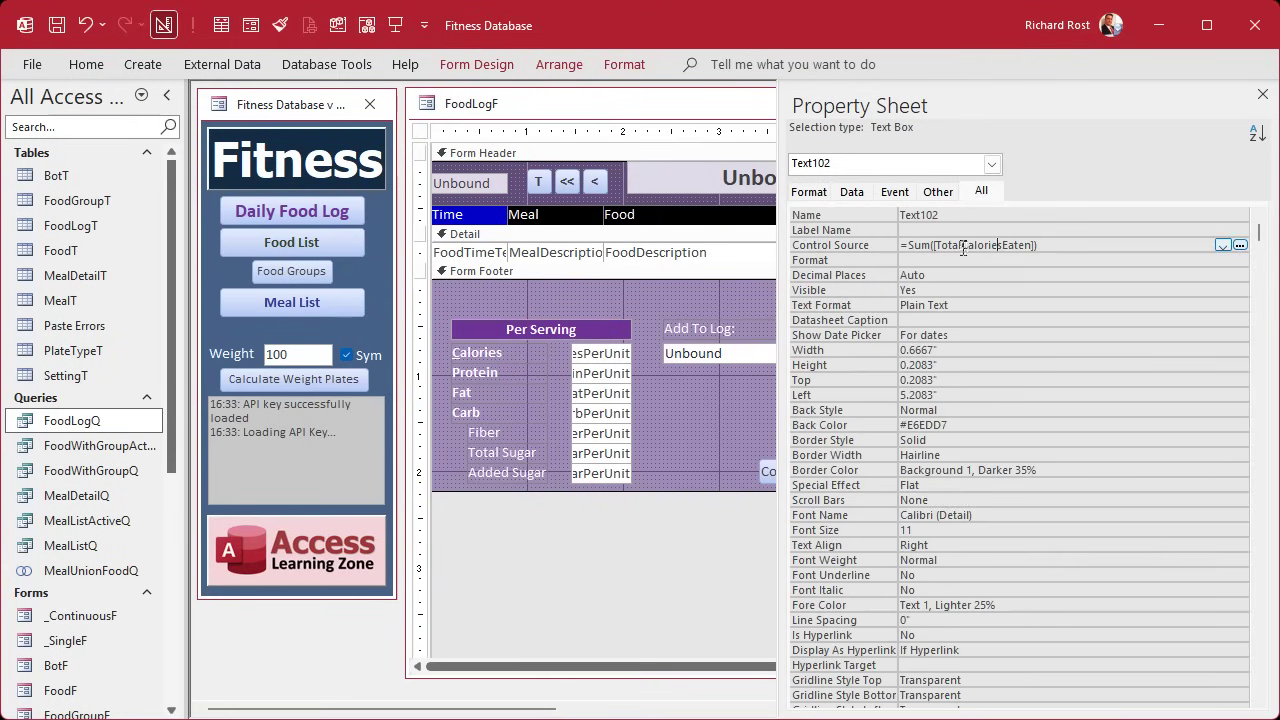
pyautogui.click(866, 217)
pyautogui.write('SumTotalCaloriesEaten')
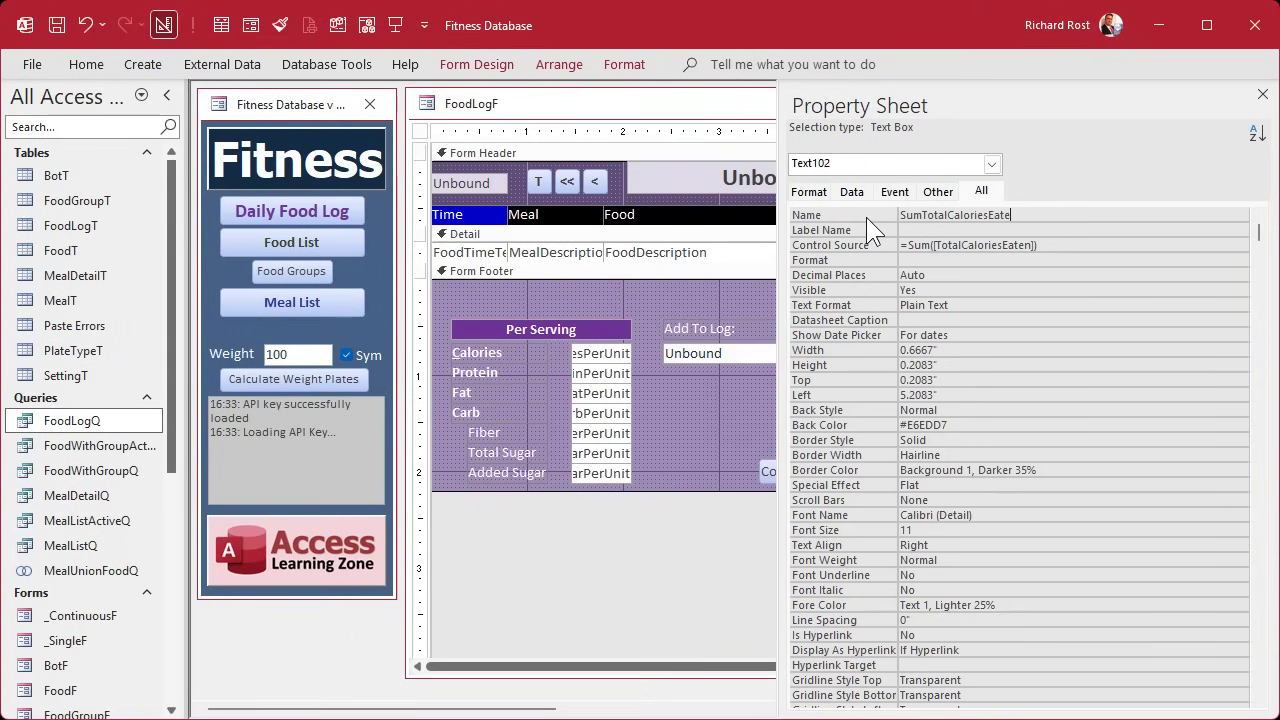
pyautogui.press('Return')
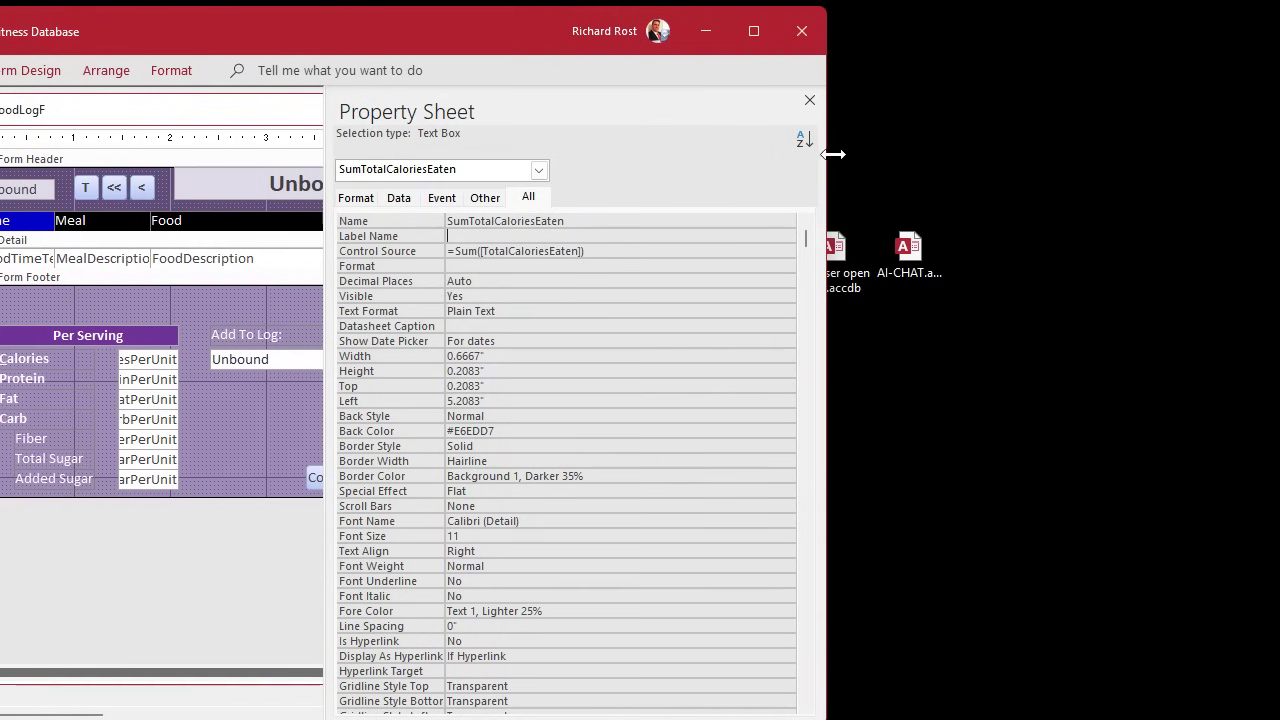
# Set the control source of the protein box in the Total Eaten row to =Sum([TotalProteinEaten]).
pyautogui.moveTo(833, 154); pyautogui.dragTo(1175, 158)
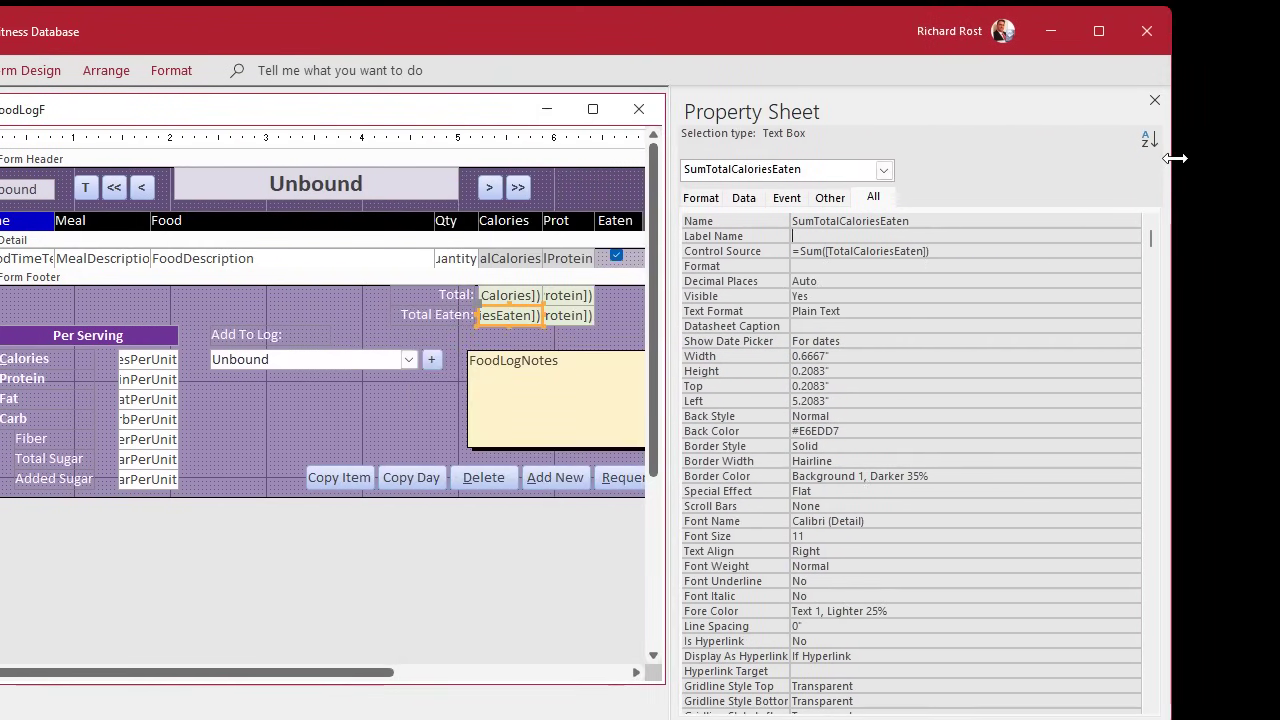
pyautogui.click(522, 292)
pyautogui.click(513, 316)
pyautogui.click(568, 297)
pyautogui.click(572, 314)
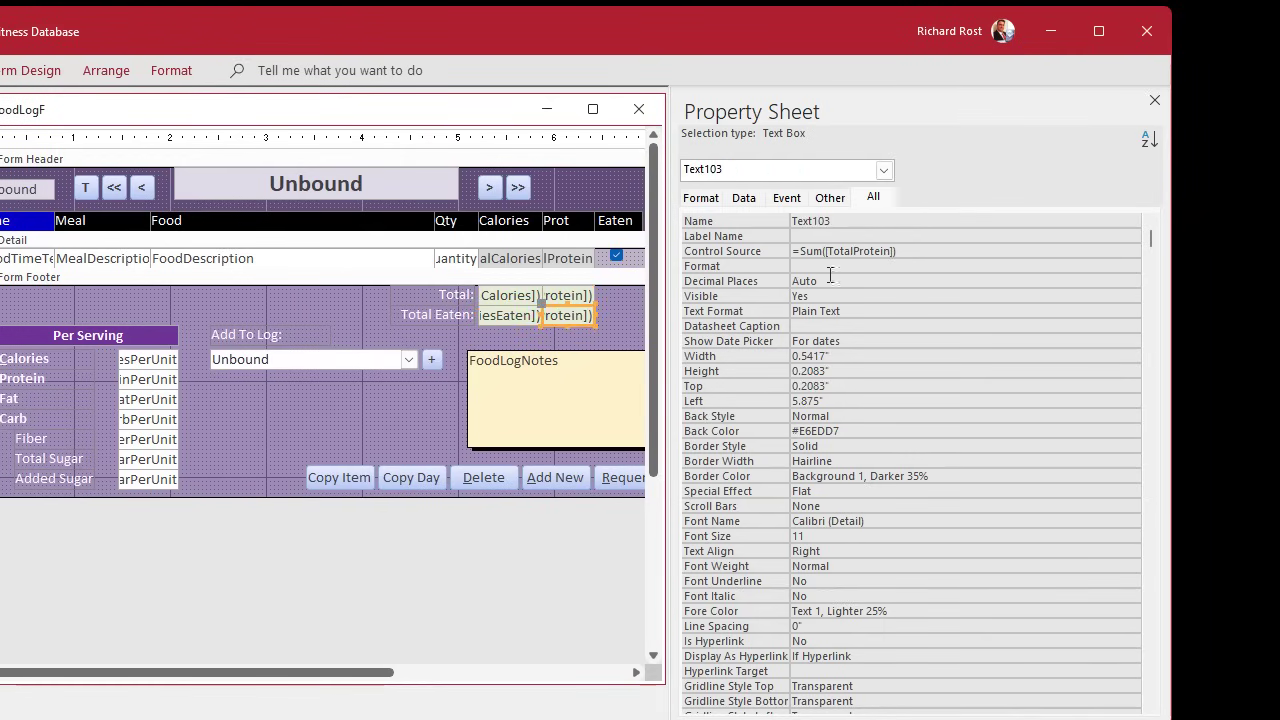
pyautogui.click(888, 252)
pyautogui.write('Eaten')
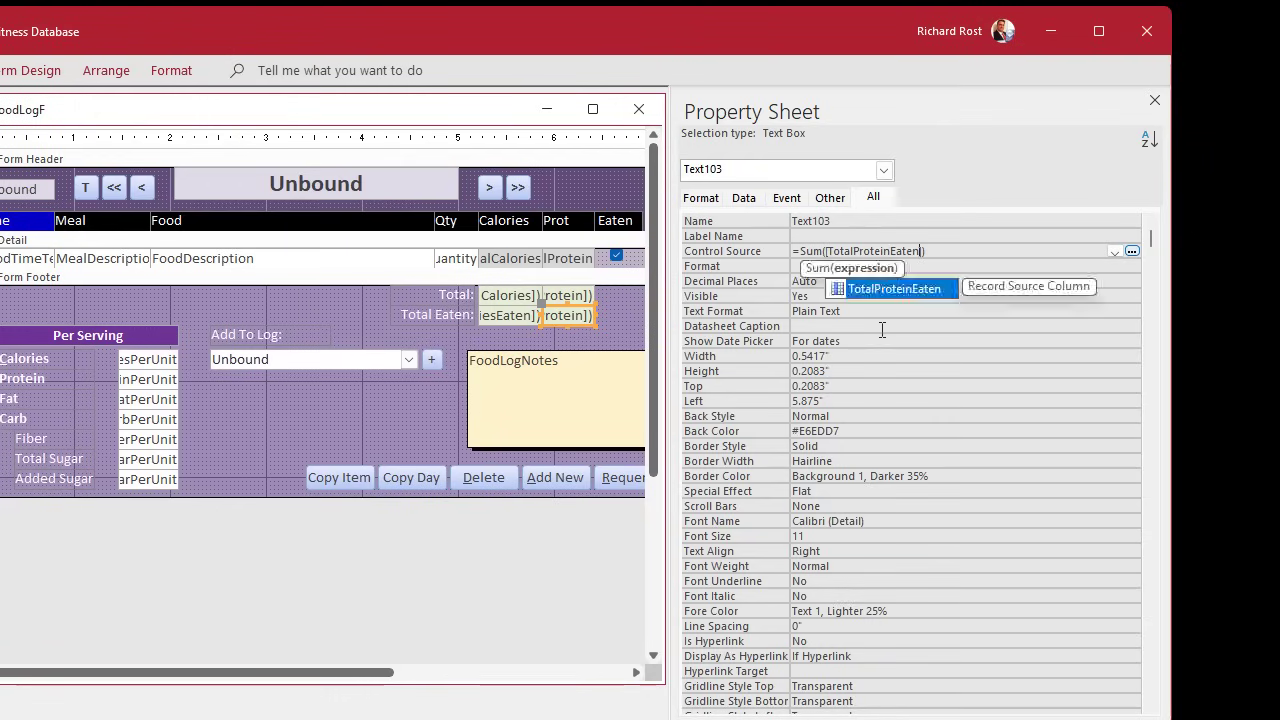
# Name the eaten protein total box SumTotalProteinEaten.
pyautogui.hotkey('shift', 'Tab')
pyautogui.hotkey('shift', 'Tab')
pyautogui.write('SumTotalPro')
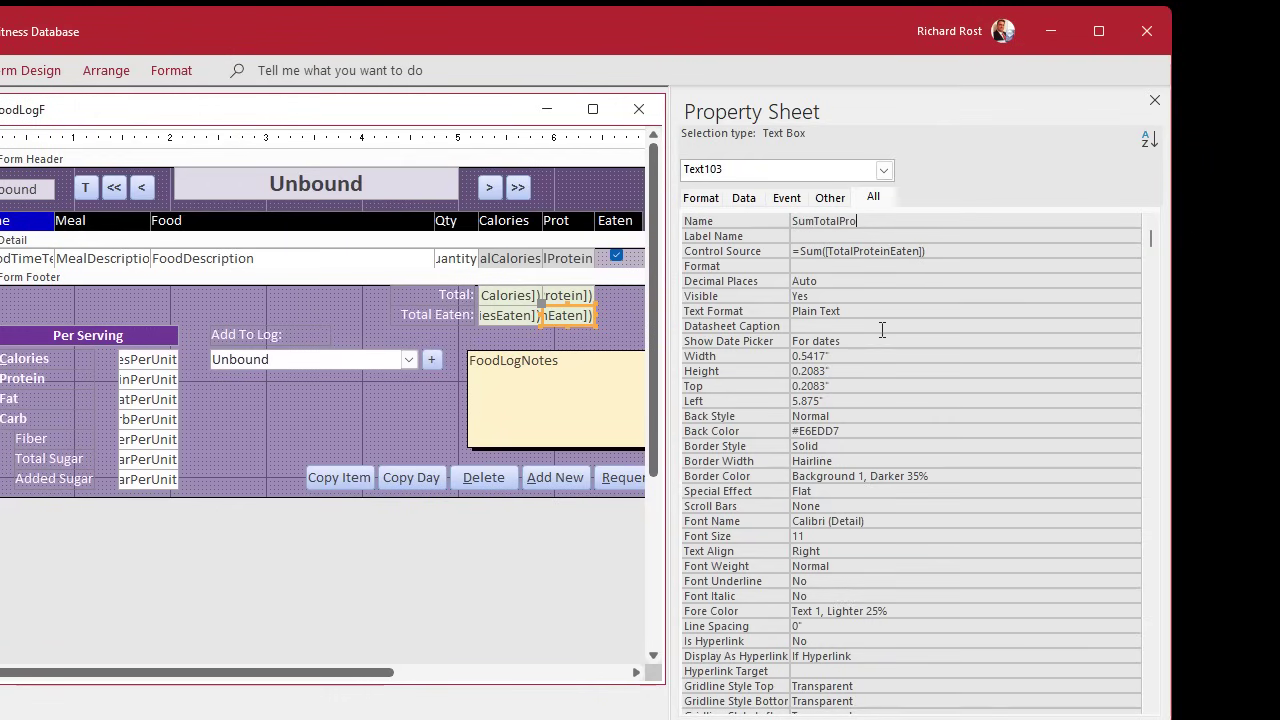
pyautogui.write('teinEaten')
pyautogui.press('Tab')
pyautogui.press('Tab')
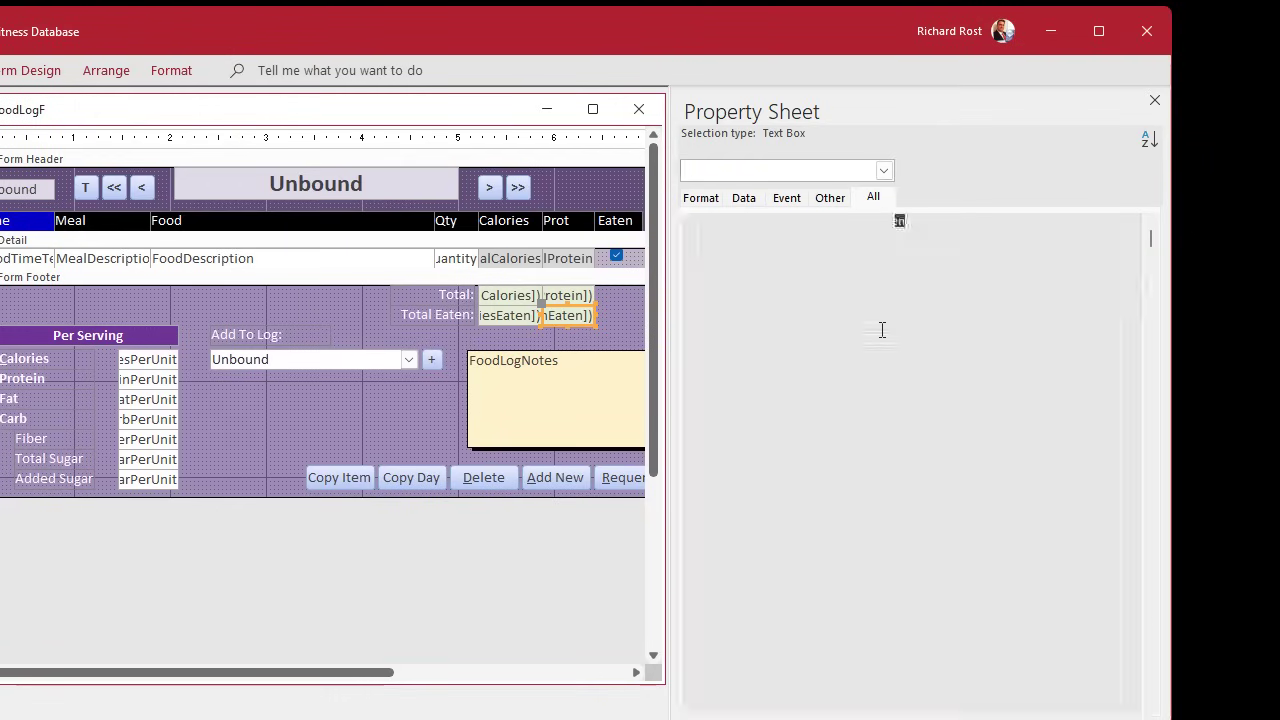
# Fill both boxes in the Total Eaten row with light blue (Accent 5, Lighter 80%) and close the form.
pyautogui.moveTo(611, 318); pyautogui.dragTo(508, 314)
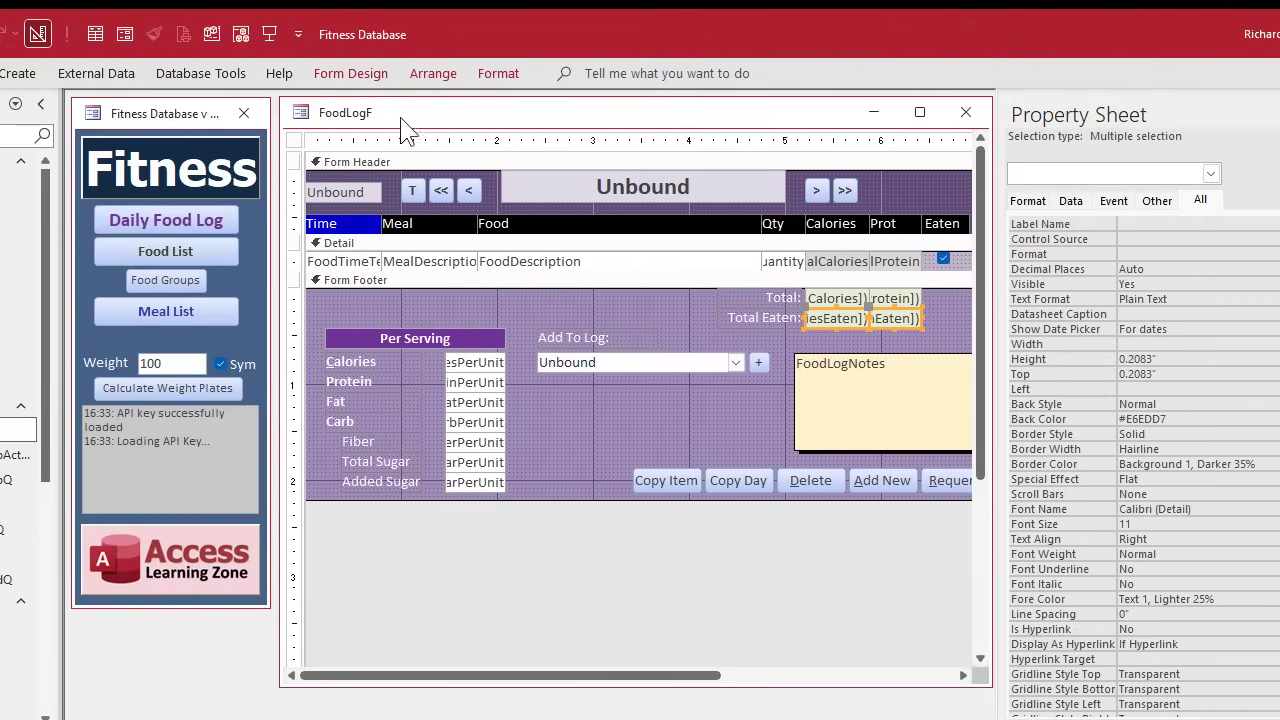
pyautogui.click(497, 73)
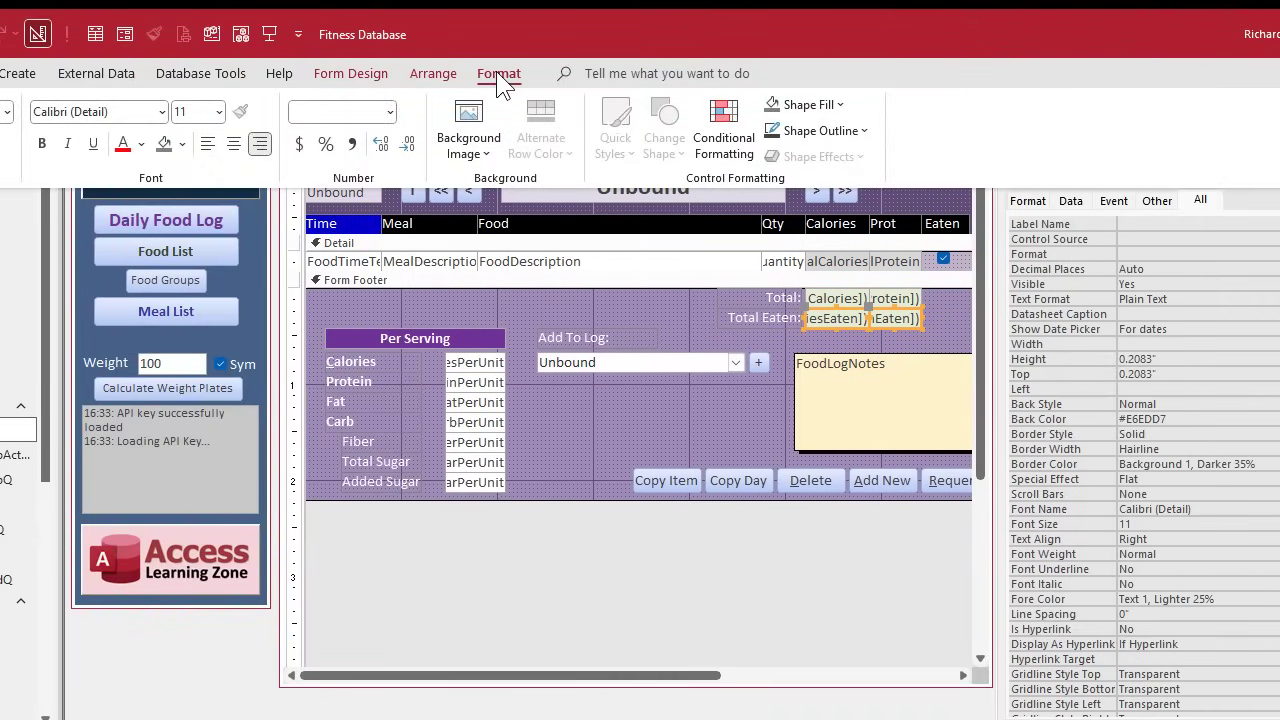
pyautogui.click(182, 144)
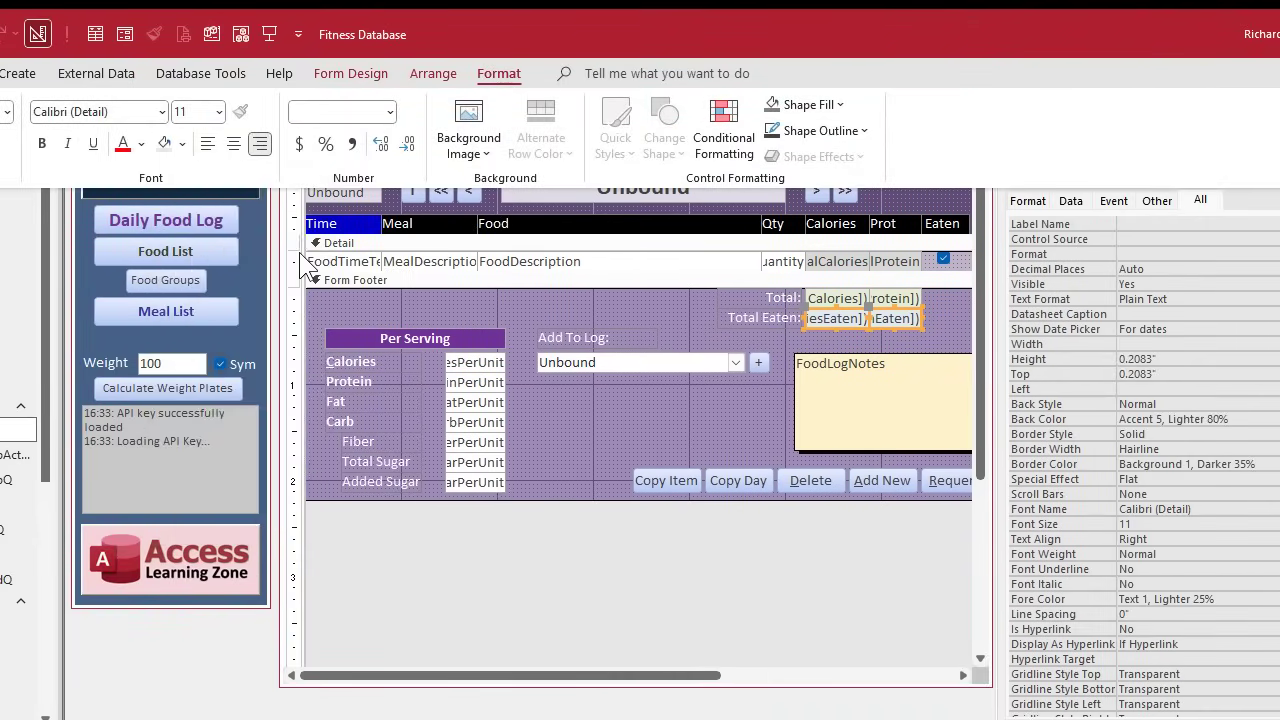
pyautogui.click(681, 308)
pyautogui.click(640, 297)
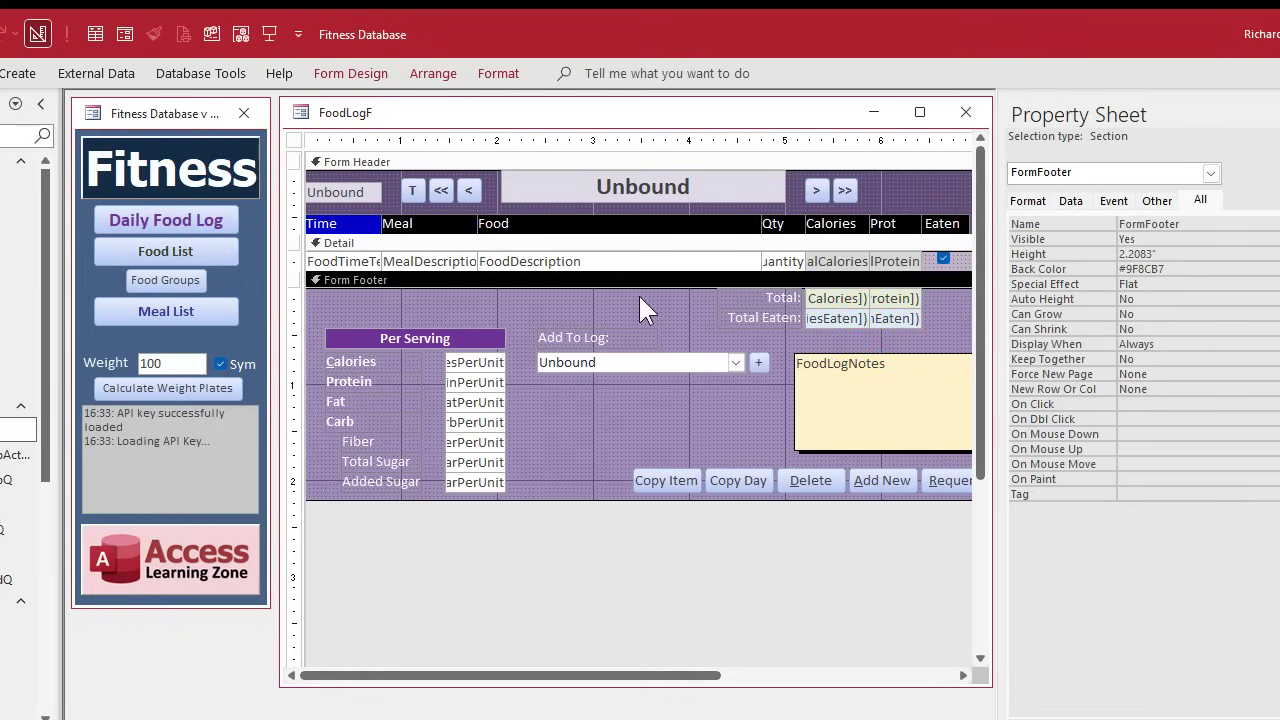
pyautogui.click(962, 113)
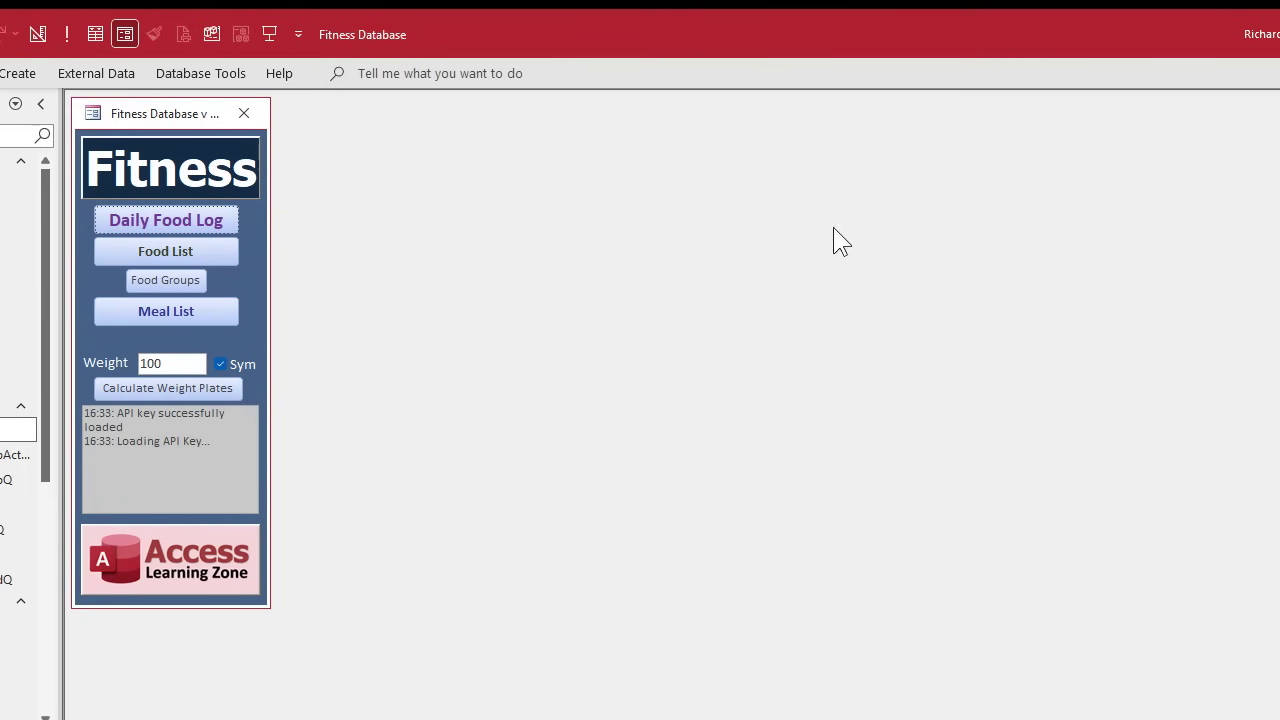
# Open the daily food log and test the eaten totals by ticking and clearing Eaten for the 3:45 pm lunch items.
pyautogui.click(168, 214)
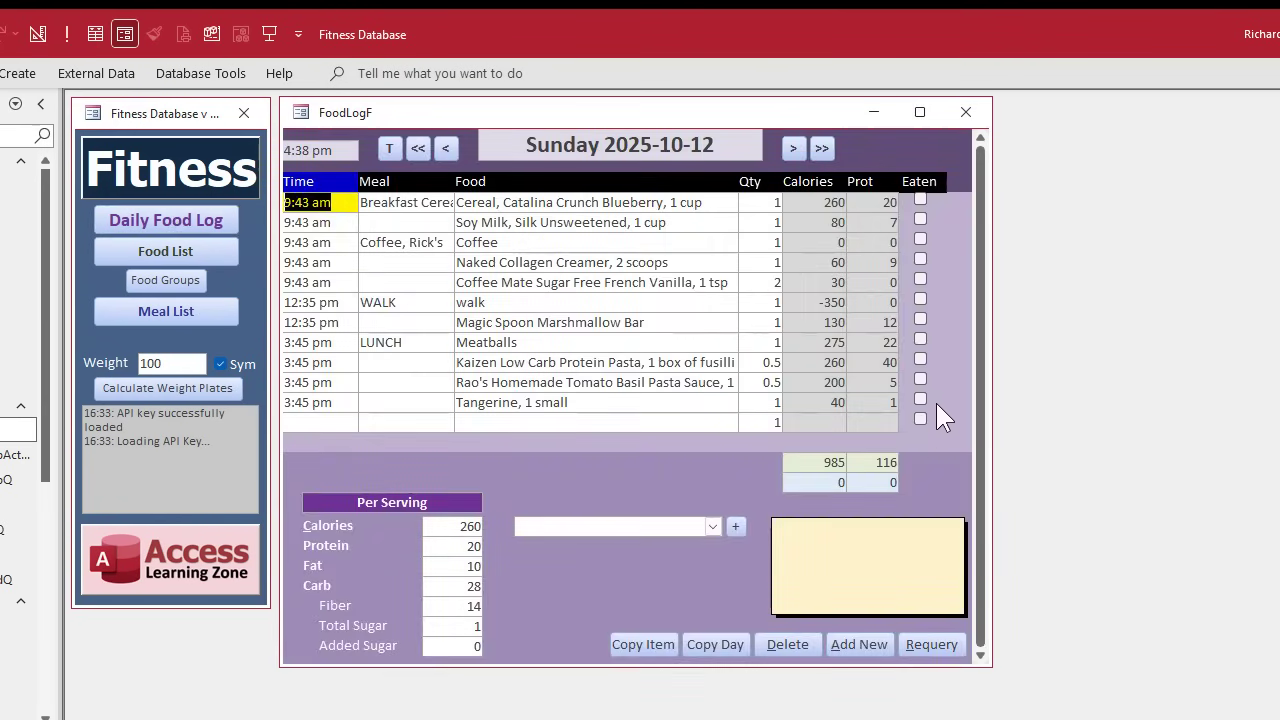
pyautogui.click(920, 339)
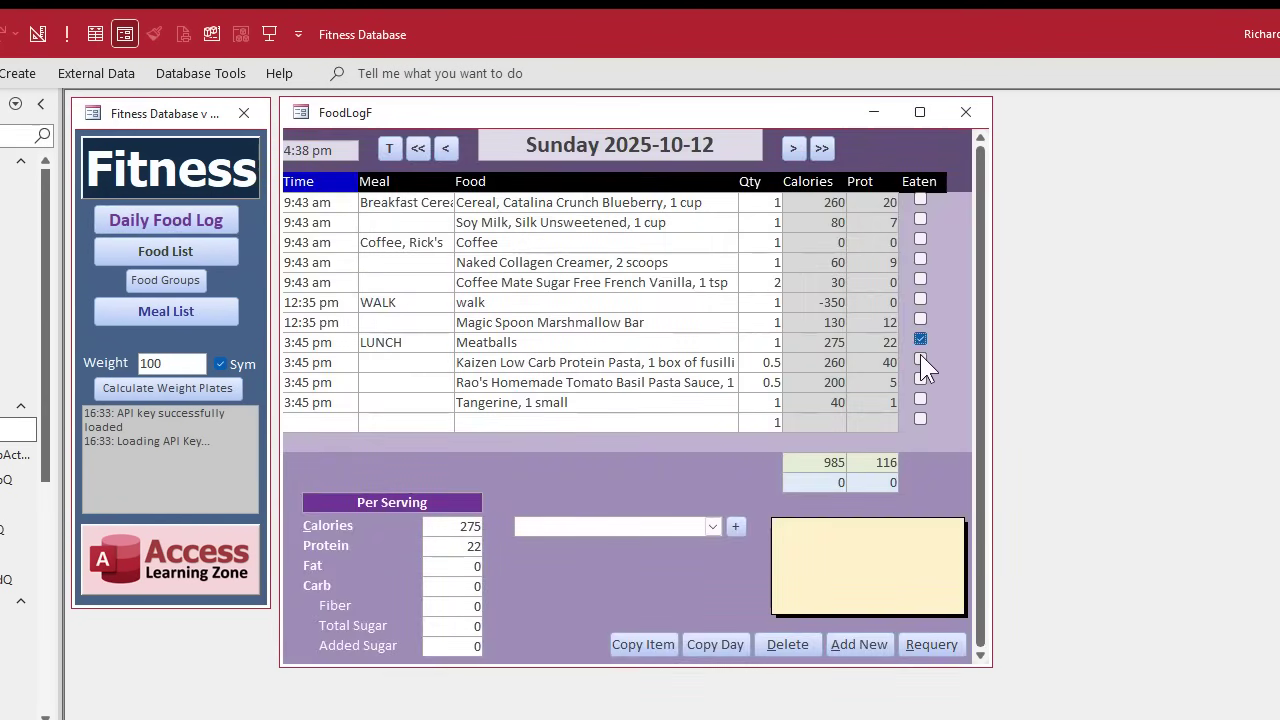
pyautogui.click(920, 358)
pyautogui.click(920, 378)
pyautogui.click(922, 399)
pyautogui.click(920, 379)
pyautogui.click(919, 359)
pyautogui.click(920, 340)
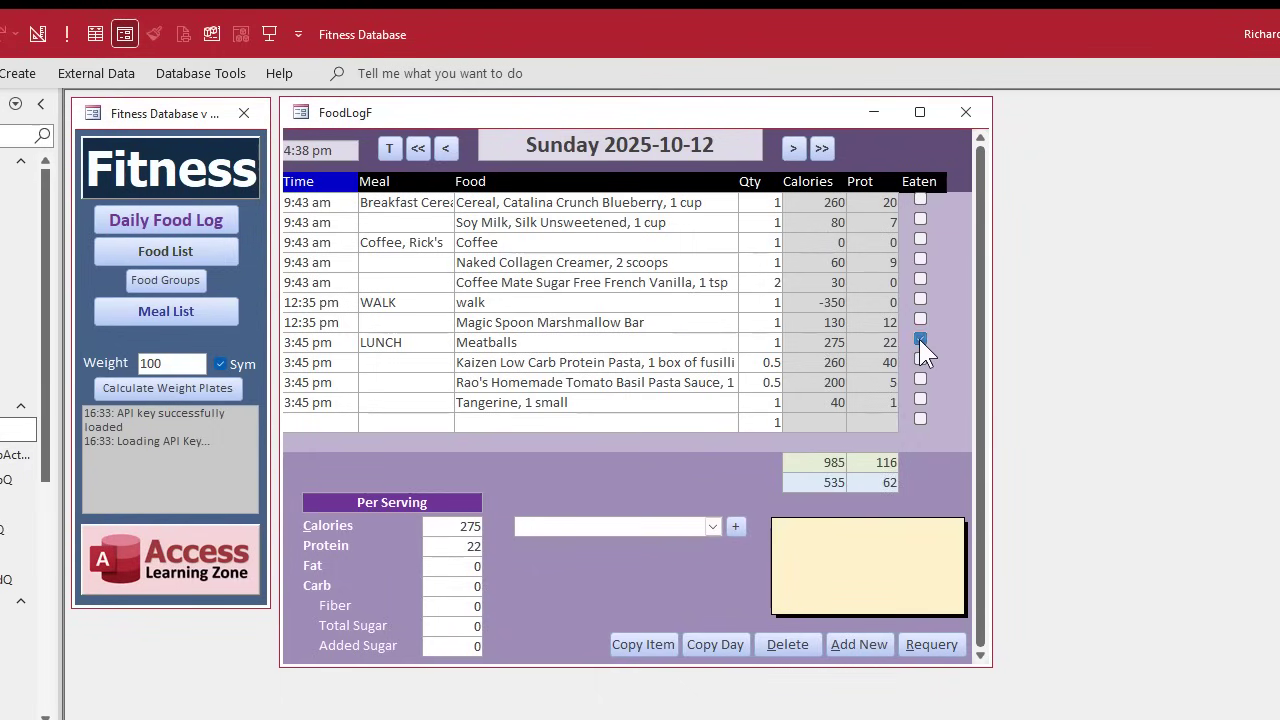
pyautogui.click(867, 321)
# Open FoodLogF in Design view and create an After Update event procedure for the HasEaten check box.
pyautogui.rightClick(693, 118)
pyautogui.click(765, 275)
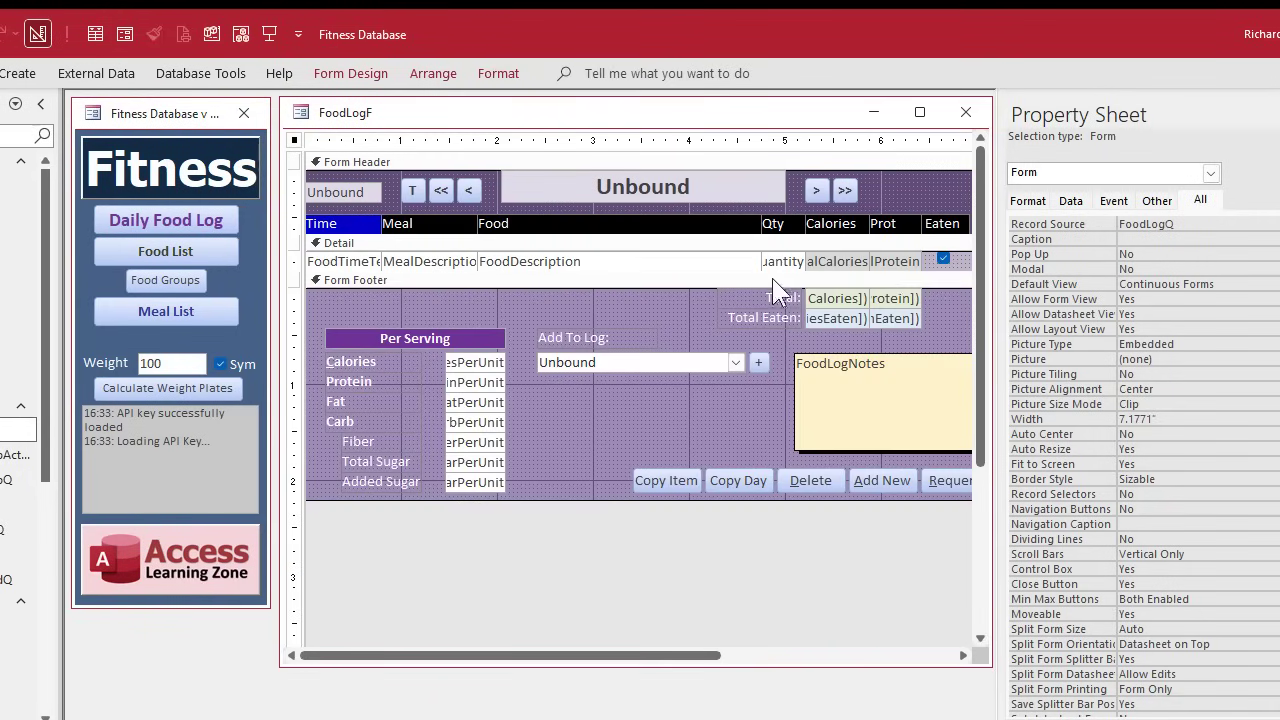
pyautogui.click(937, 262)
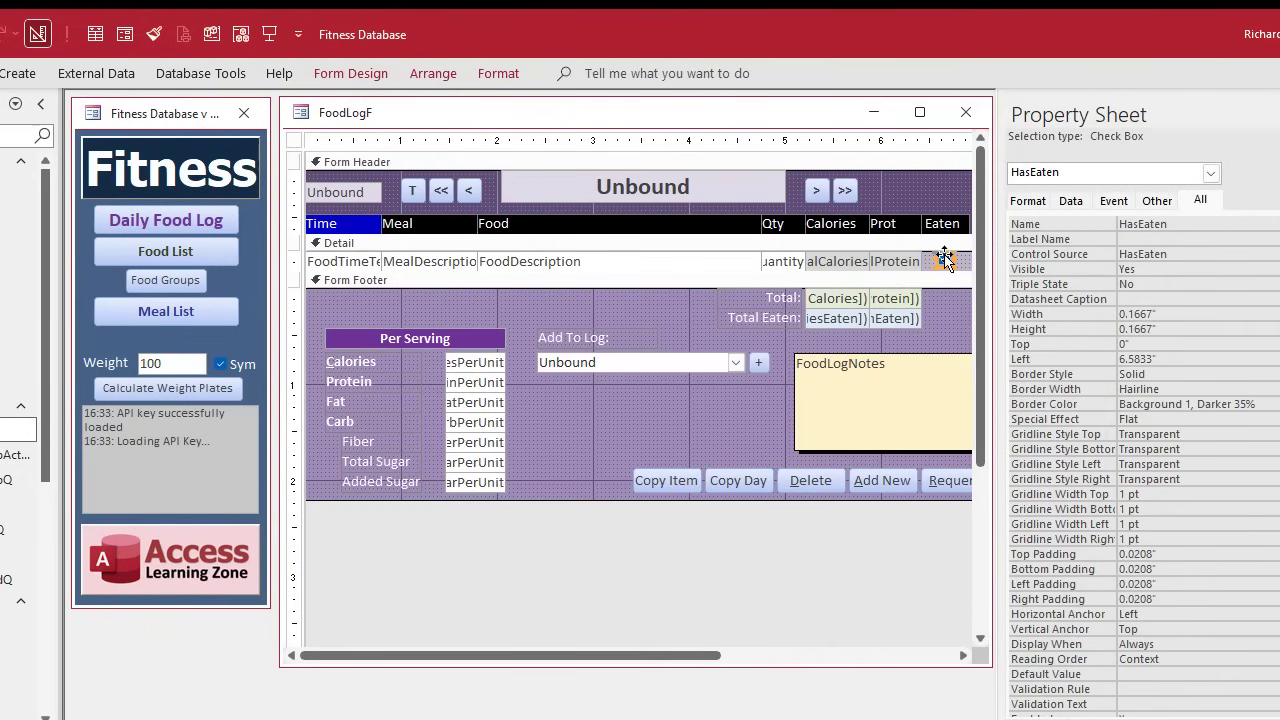
pyautogui.click(783, 264)
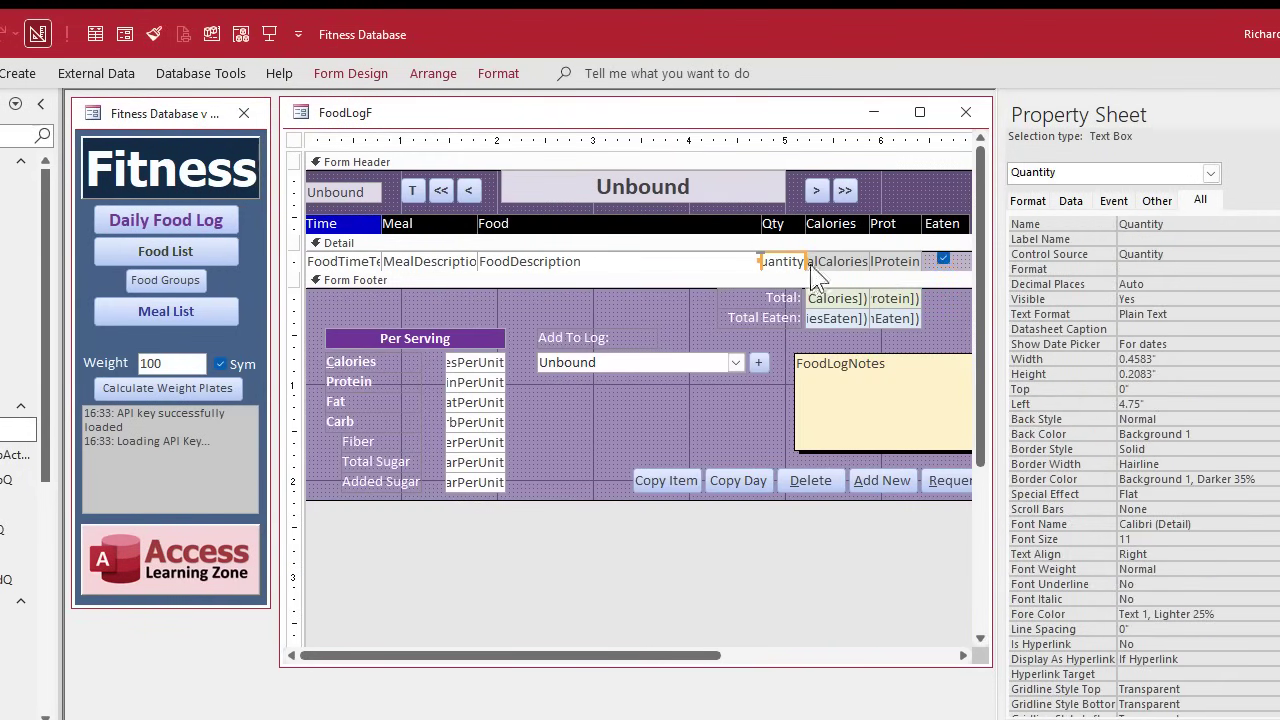
pyautogui.click(940, 262)
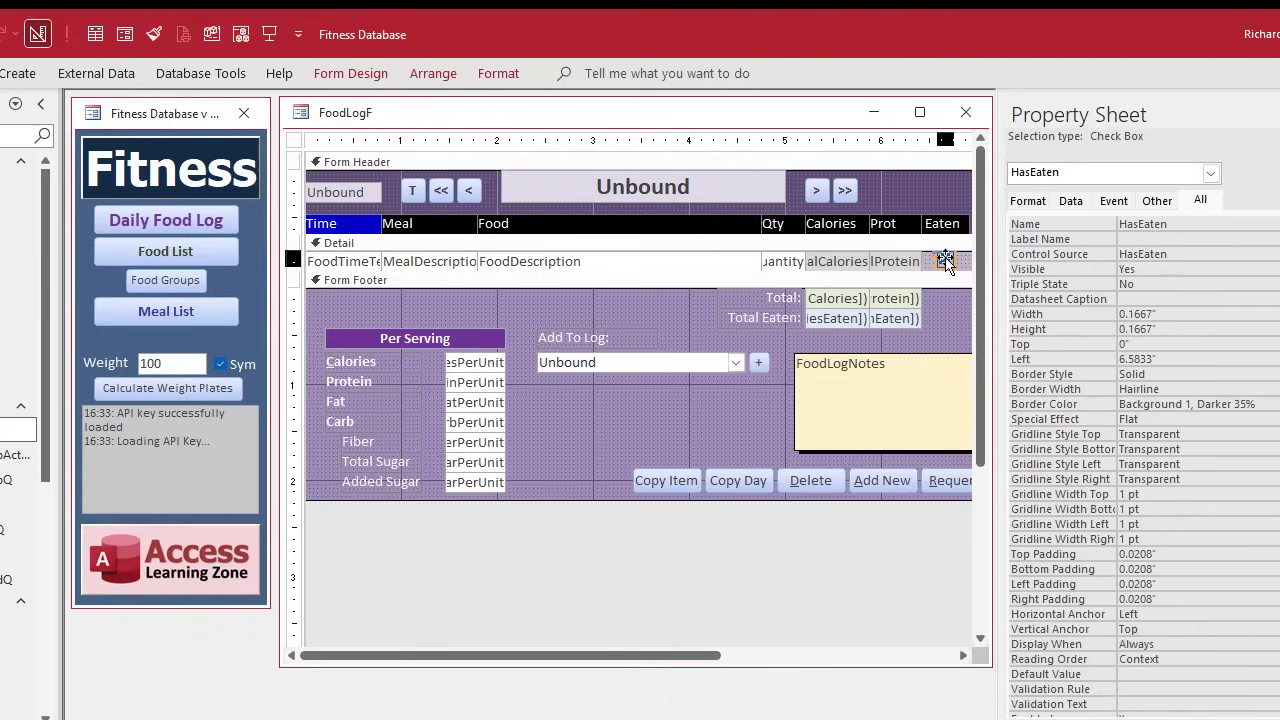
pyautogui.click(1116, 204)
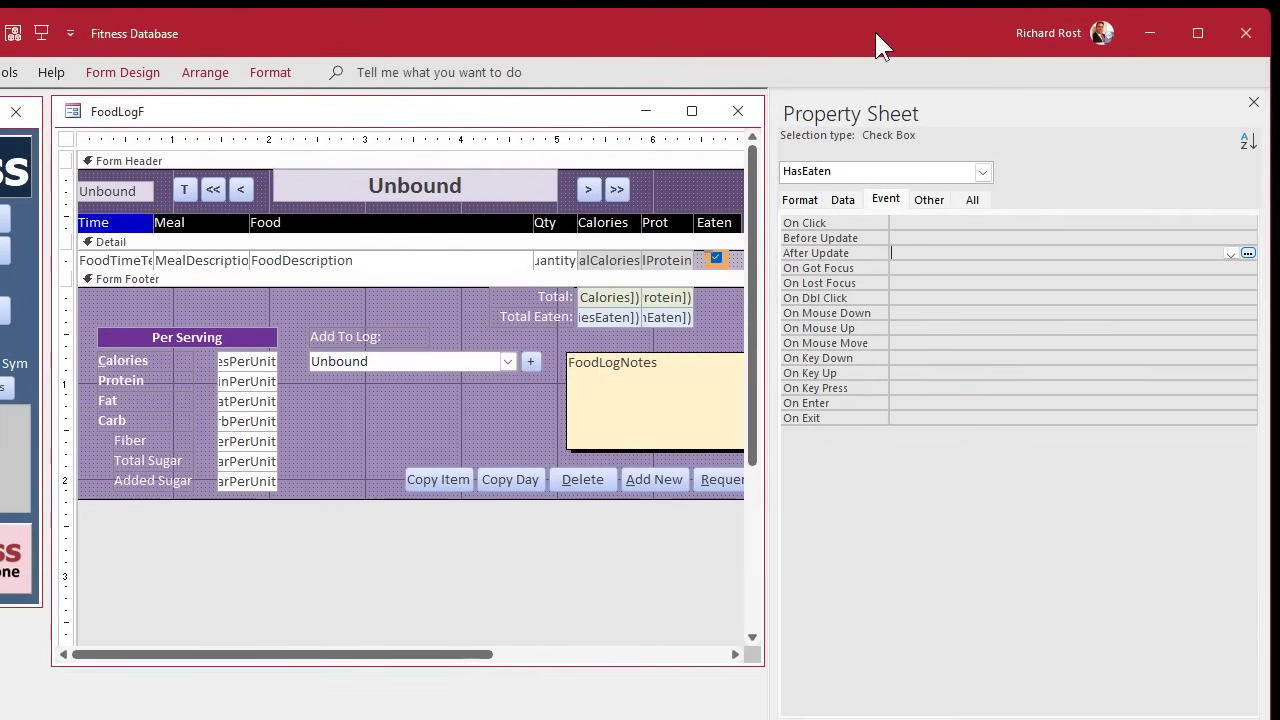
pyautogui.click(1279, 253)
pyautogui.click(1248, 253)
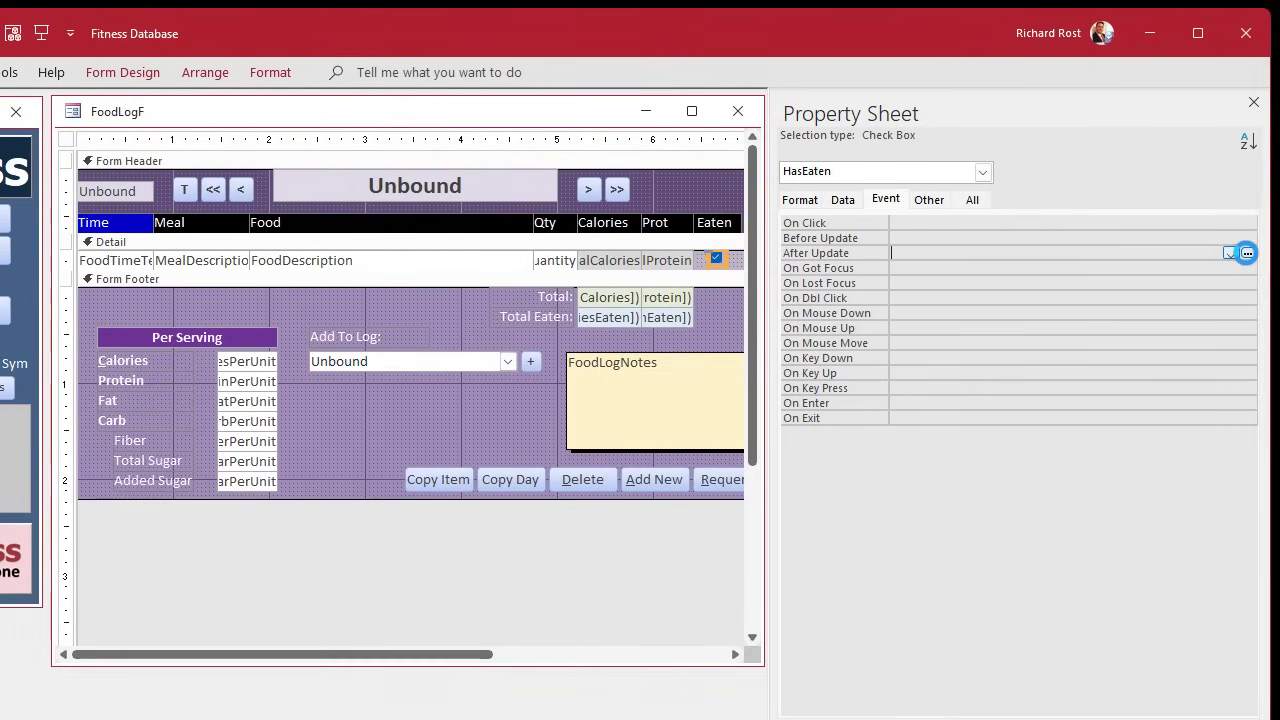
# Add the line Me.Dirty = False to the HasEaten_AfterUpdate procedure.
pyautogui.press('Return')
pyautogui.press('Tab')
pyautogui.write('me')
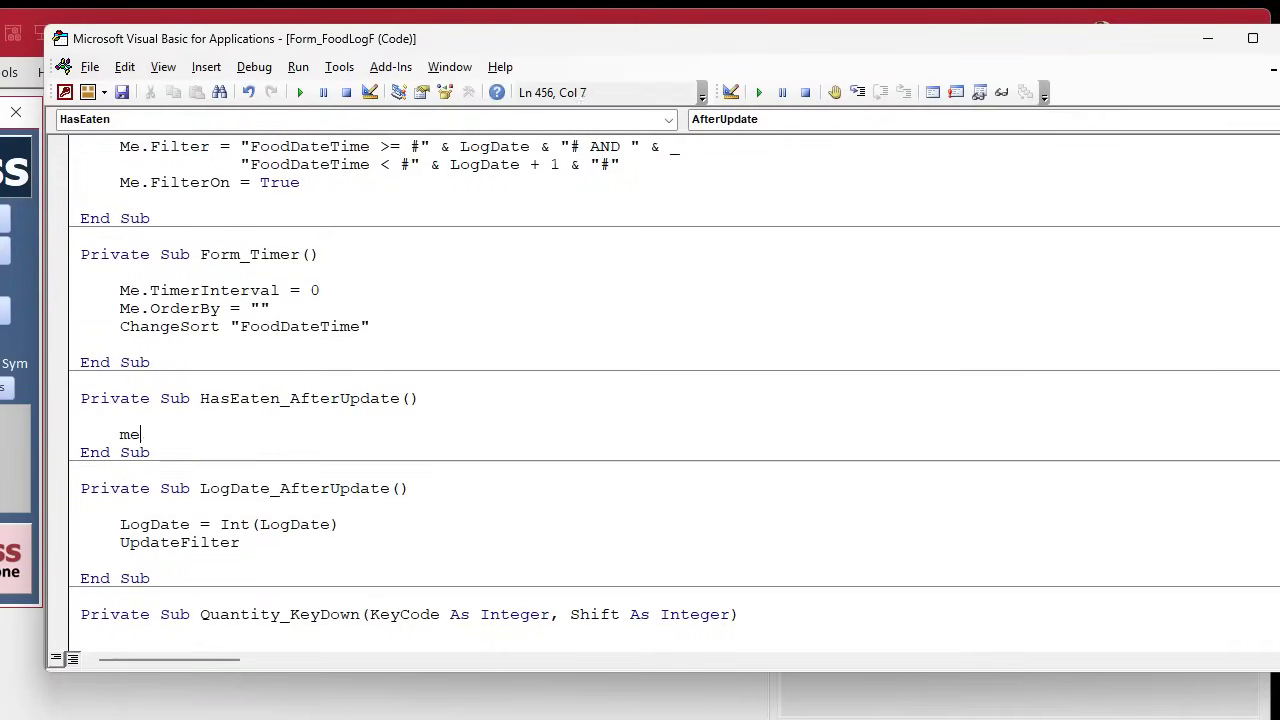
pyautogui.write('.Dirty = false')
pyautogui.press('Return')
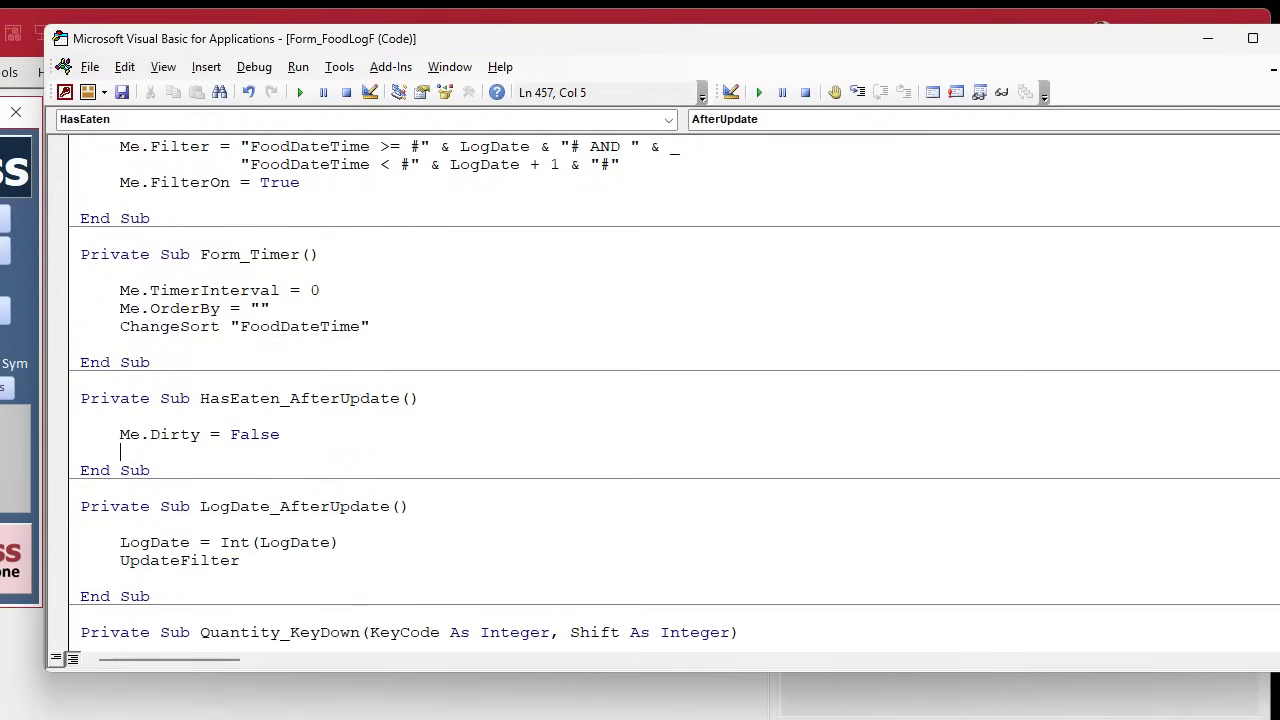
# Copy Me.Dirty = False from HasEaten_AfterUpdate into a new After Update event procedure for the Quantity box.
pyautogui.press('Up')
pyautogui.hotkey('shift', 'End')
pyautogui.hotkey('ctrl', 'c')
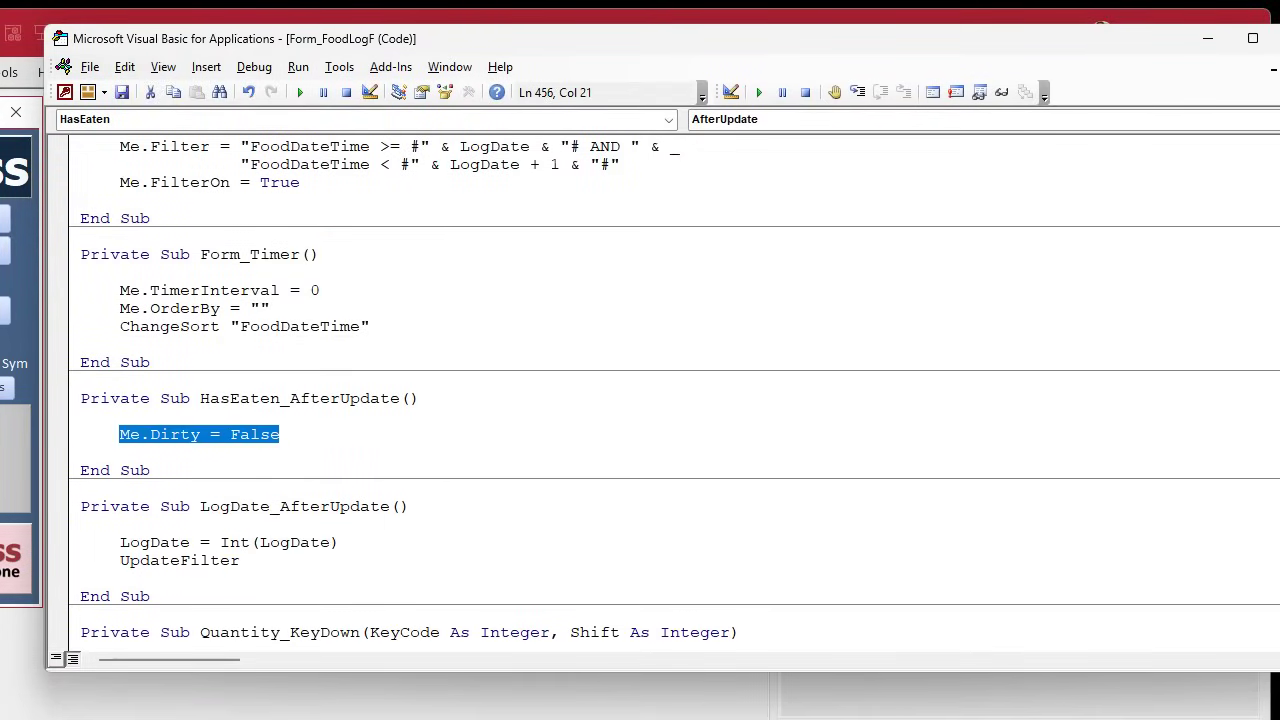
pyautogui.click(30, 640)
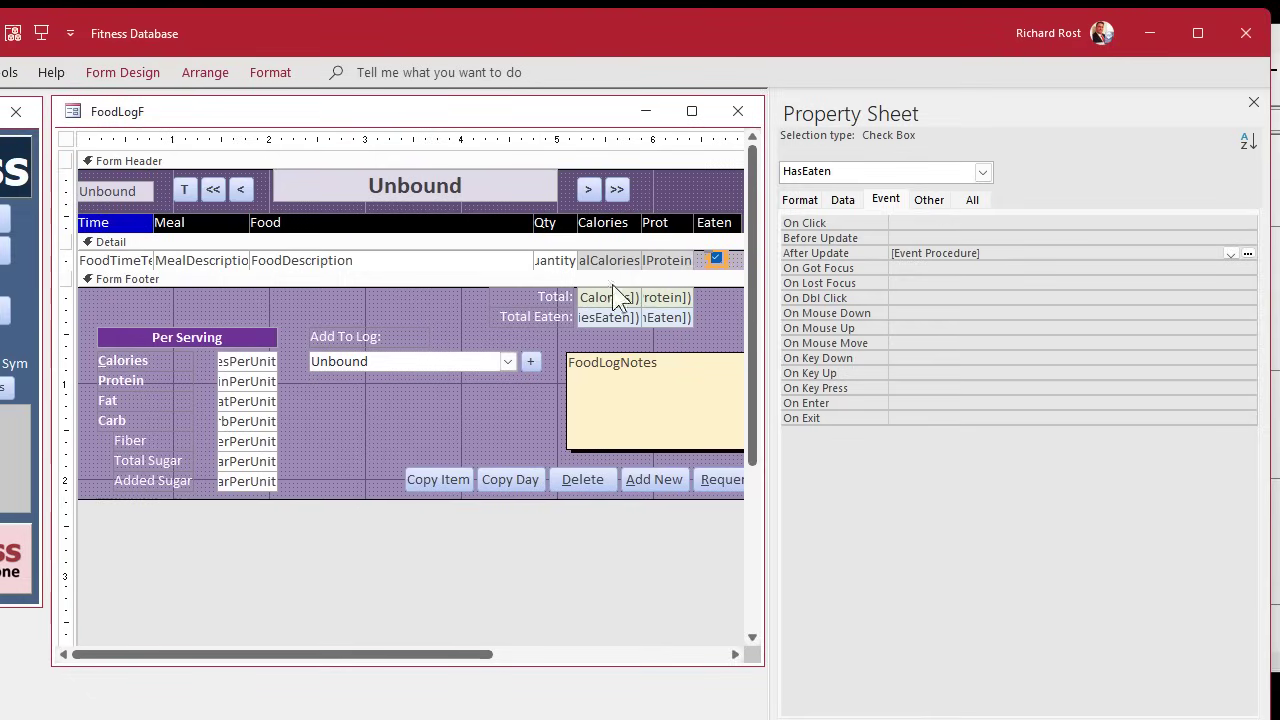
pyautogui.click(558, 261)
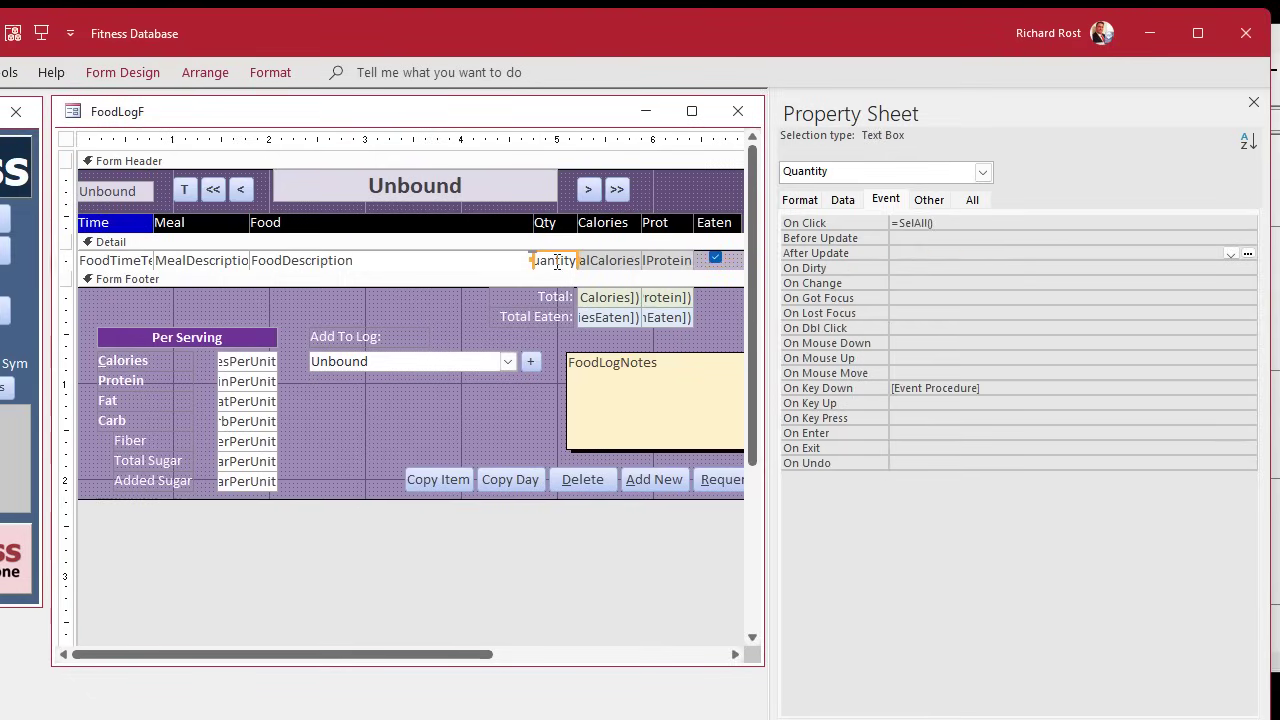
pyautogui.click(966, 253)
pyautogui.click(1248, 253)
pyautogui.hotkey('ctrl', 'v')
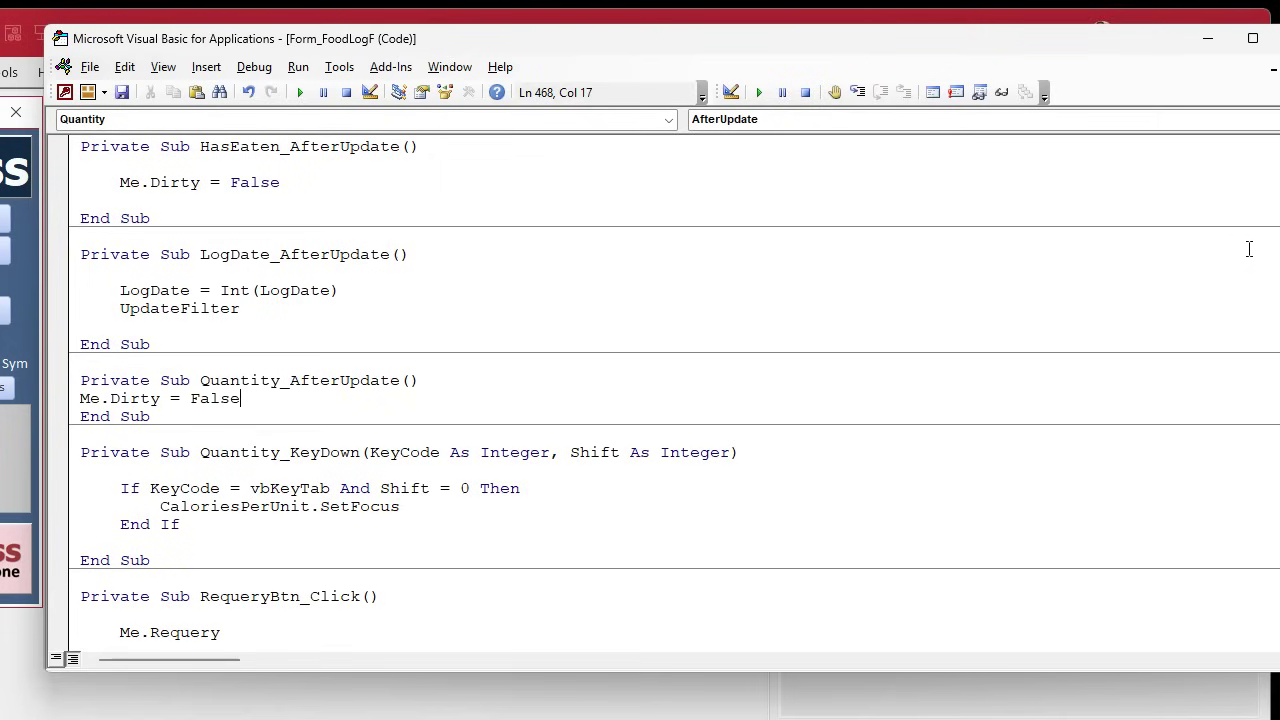
# Indent the Me.Dirty = False line in Quantity_AfterUpdate and put a blank line above and below it.
pyautogui.press('Home')
pyautogui.press('Return')
pyautogui.press('Tab')
pyautogui.press('End')
pyautogui.press('Return')
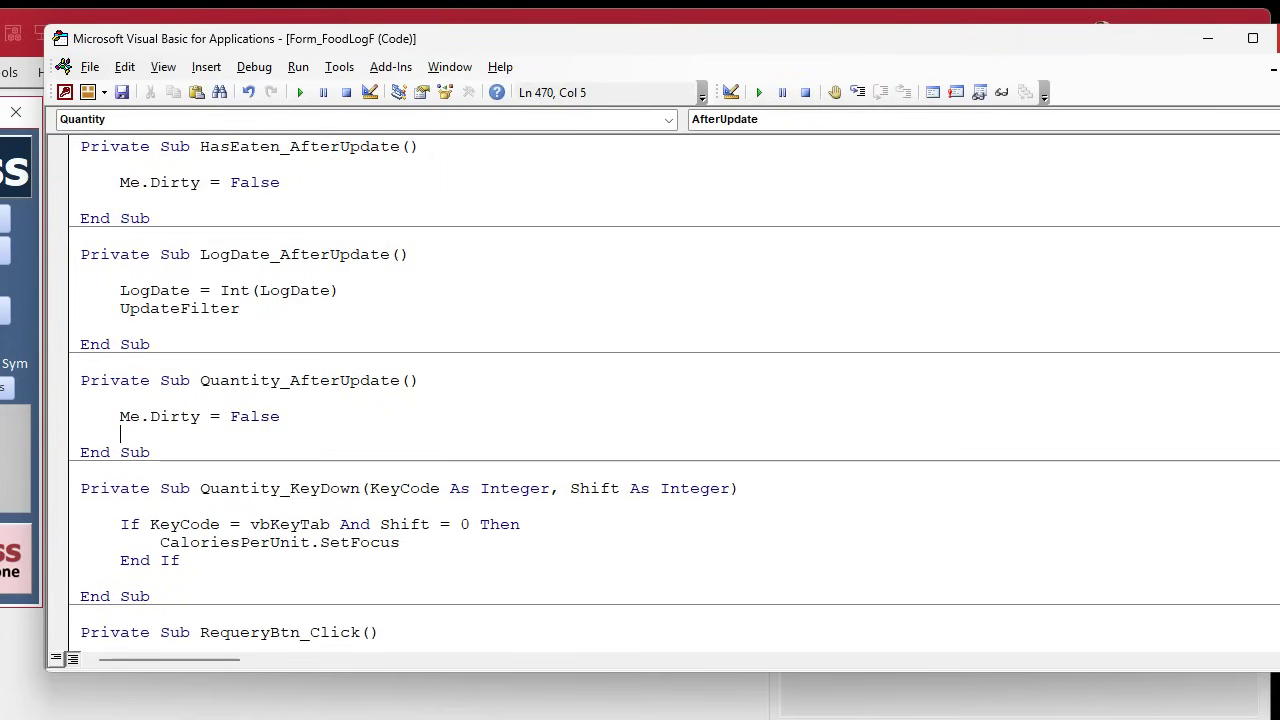
# Close the form design, reopen the daily food log and mark all four 3:45 pm lunch items as eaten.
pyautogui.click(1278, 38)
pyautogui.click(1252, 103)
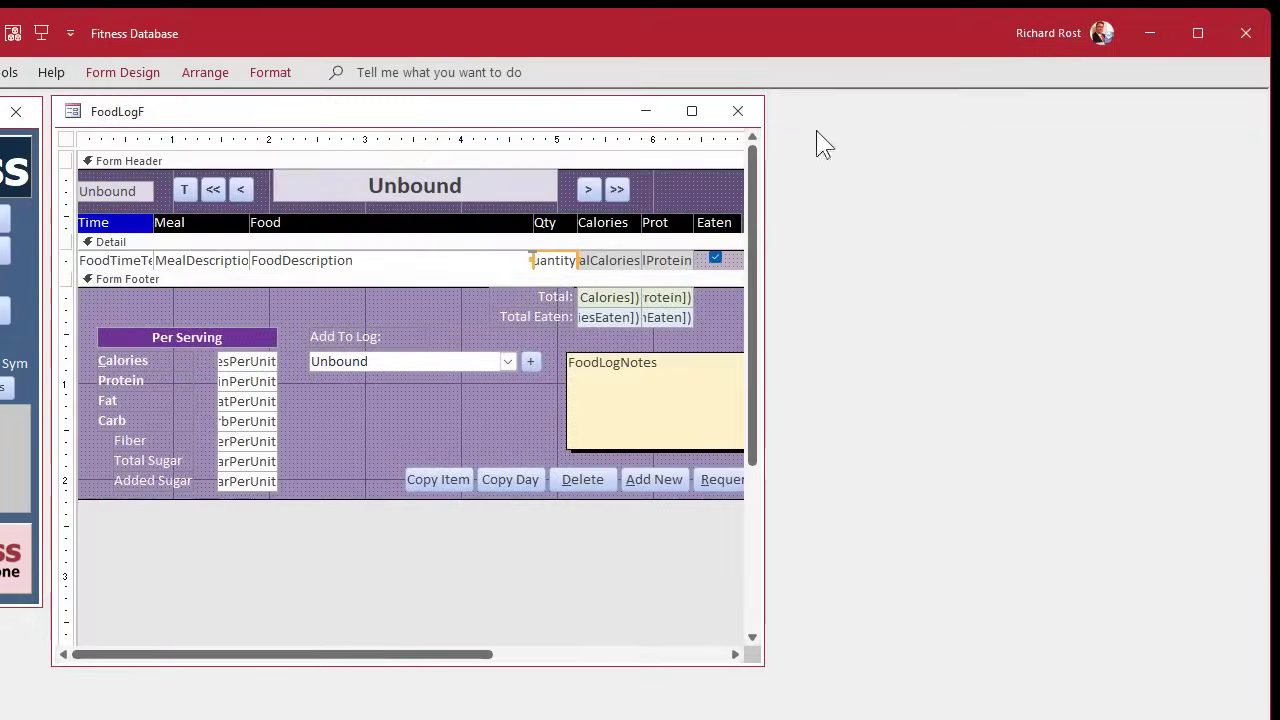
pyautogui.click(738, 111)
pyautogui.click(5, 219)
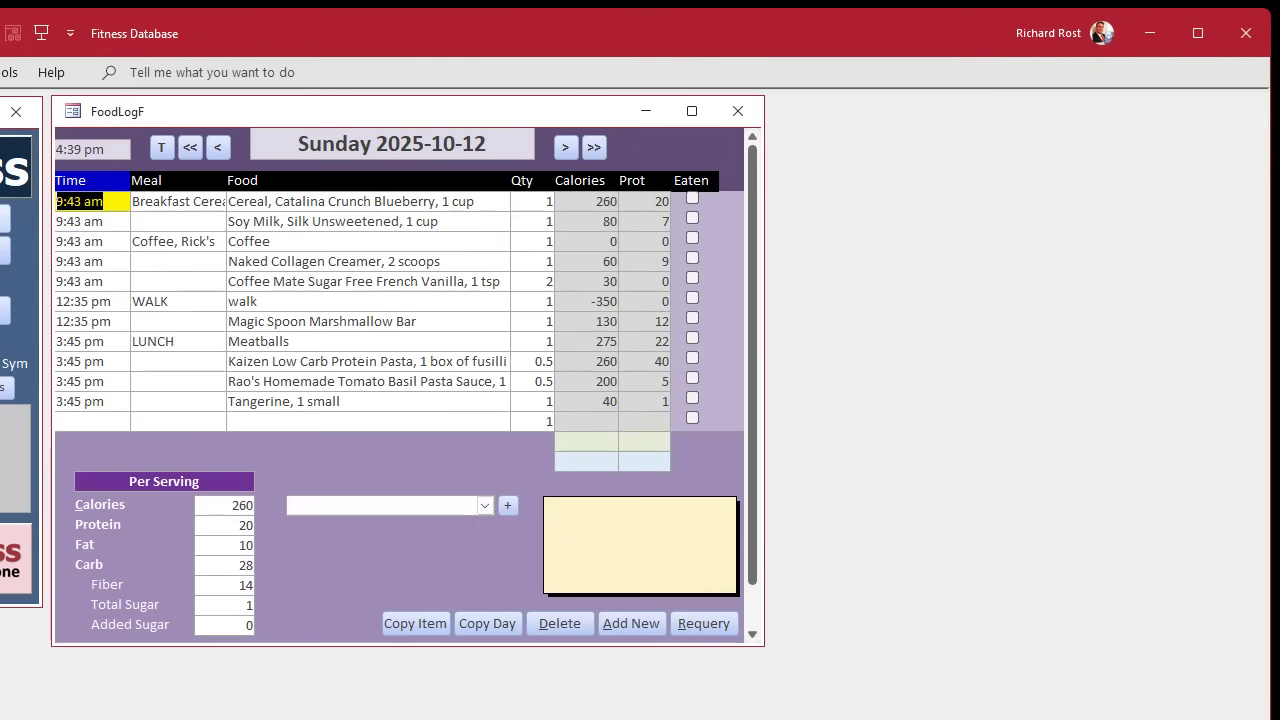
pyautogui.click(694, 339)
pyautogui.click(693, 358)
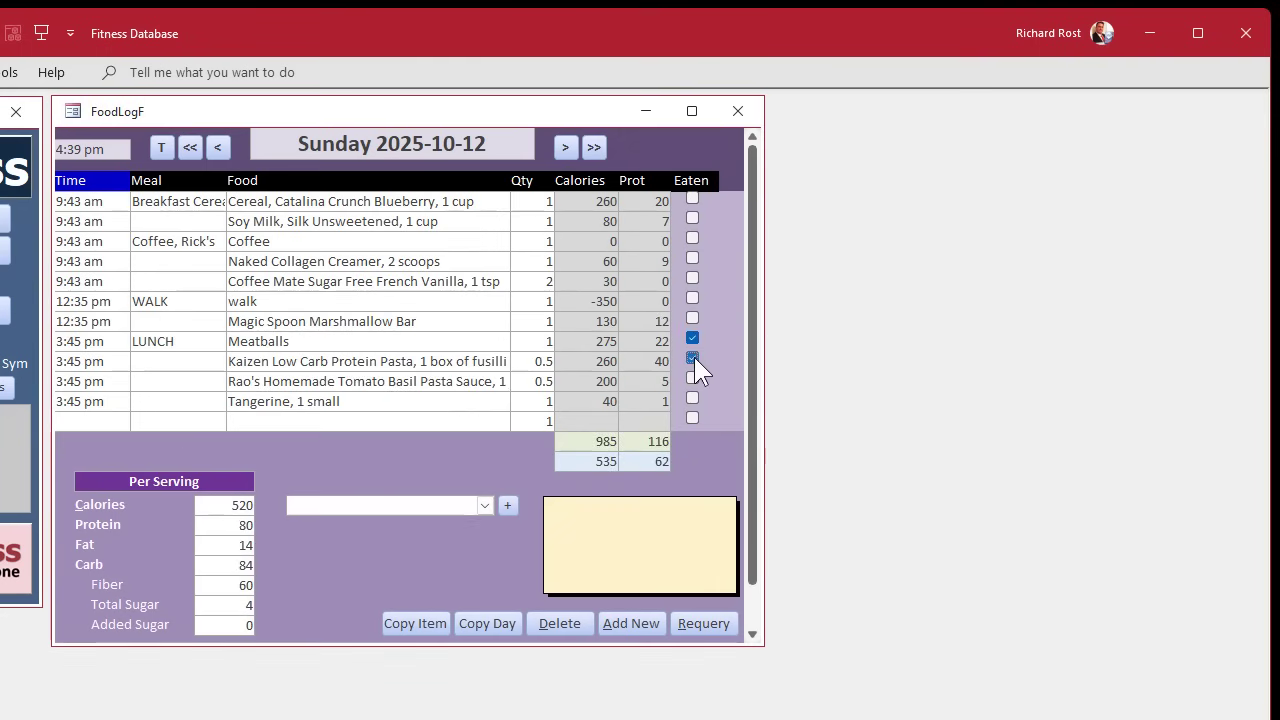
pyautogui.click(693, 378)
pyautogui.click(692, 398)
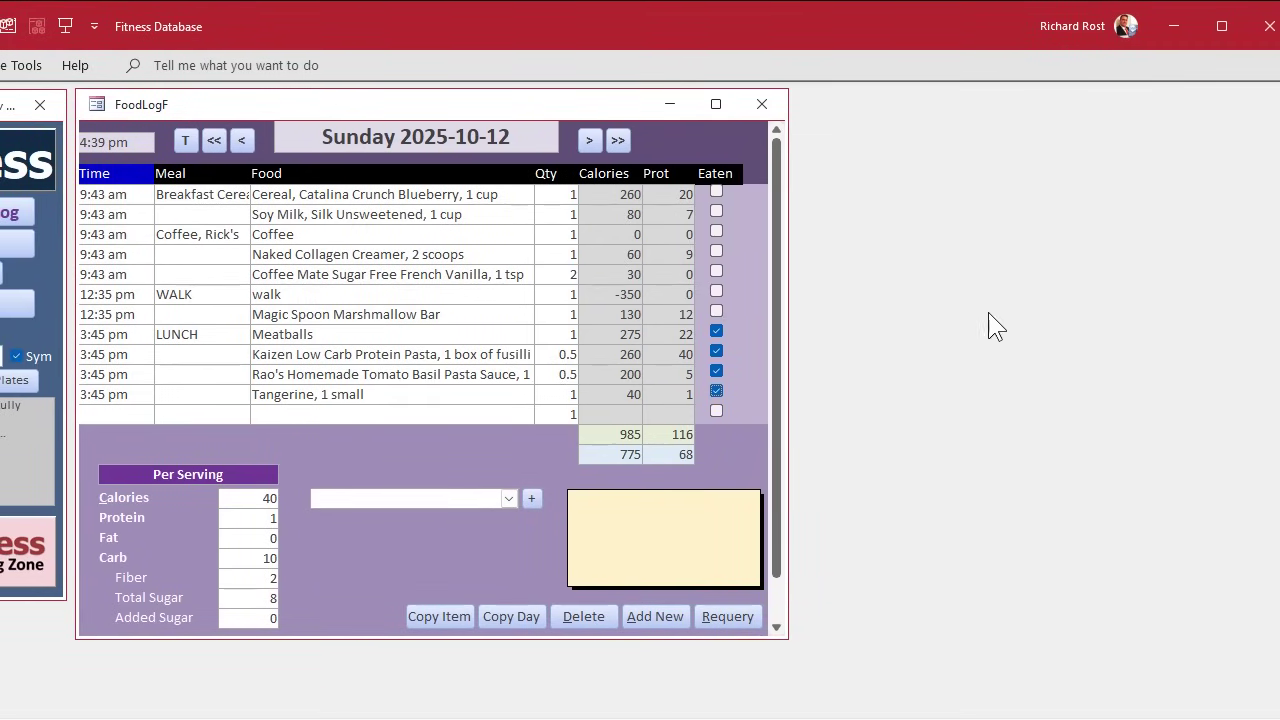
# Clear Eaten for the 3:45 pm lunch items and toggle it for Meatballs and Tangerine to test the totals.
pyautogui.click(348, 354)
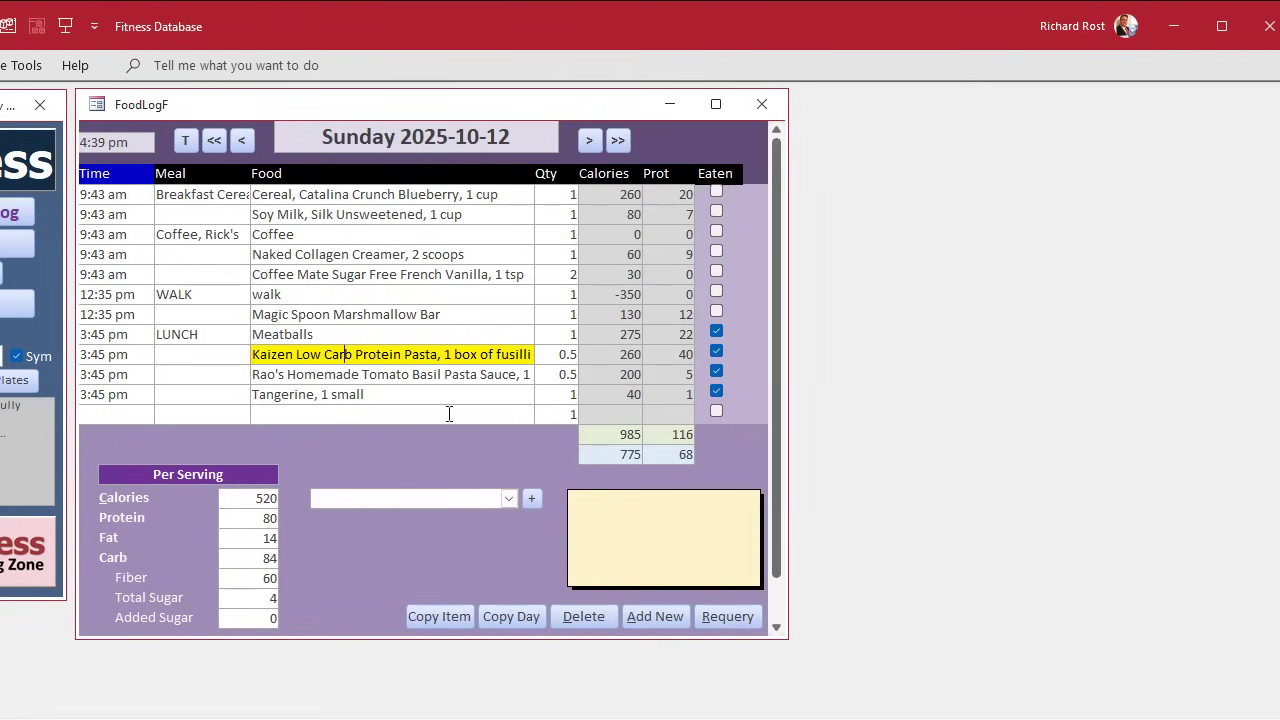
pyautogui.click(716, 351)
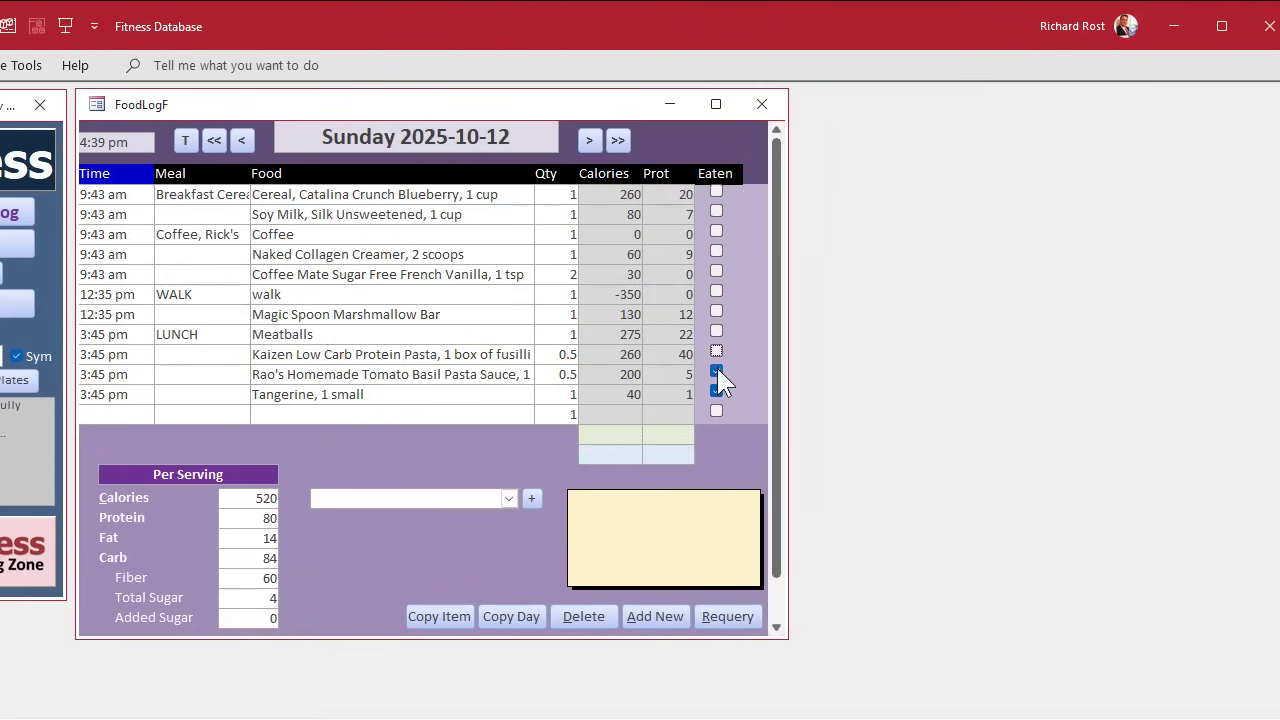
pyautogui.click(716, 371)
pyautogui.click(716, 391)
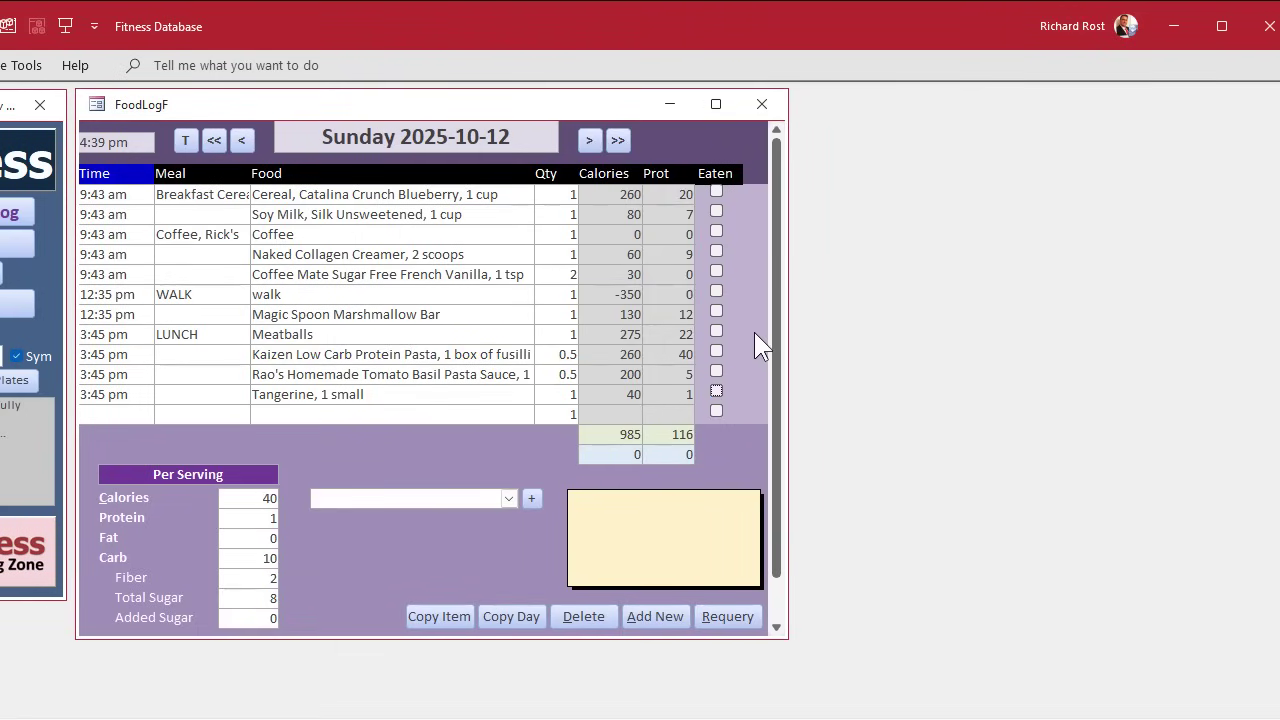
pyautogui.click(717, 331)
pyautogui.click(716, 391)
pyautogui.click(716, 331)
pyautogui.click(717, 391)
pyautogui.click(445, 394)
pyautogui.click(445, 414)
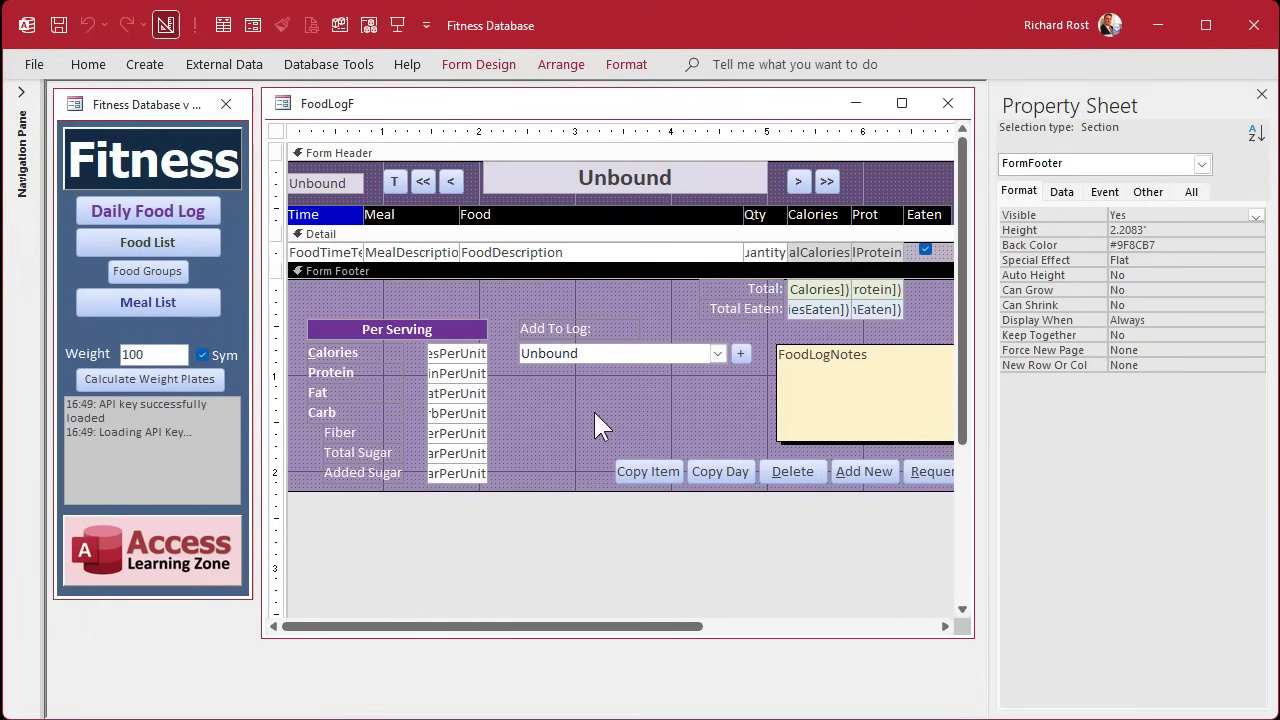
# Examine the Total and Total Eaten labels in the form footer, comparing Design view with Form view.
pyautogui.click(753, 286)
pyautogui.click(754, 301)
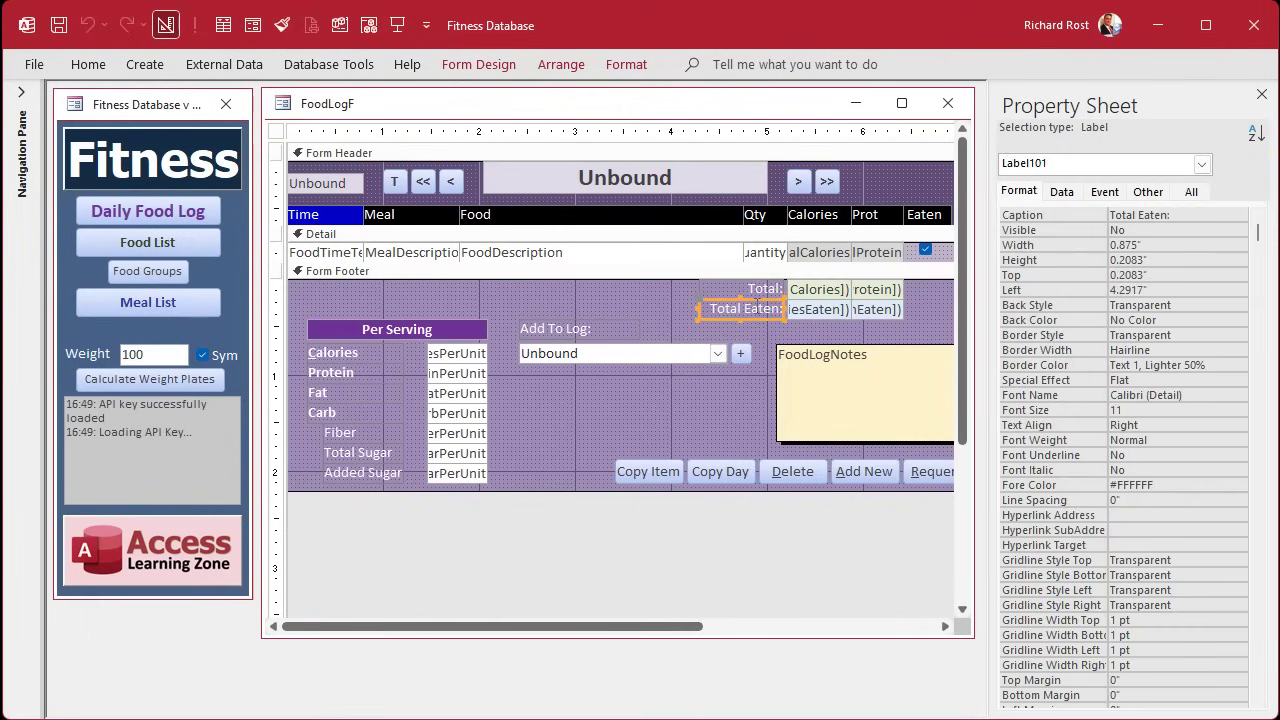
pyautogui.click(254, 26)
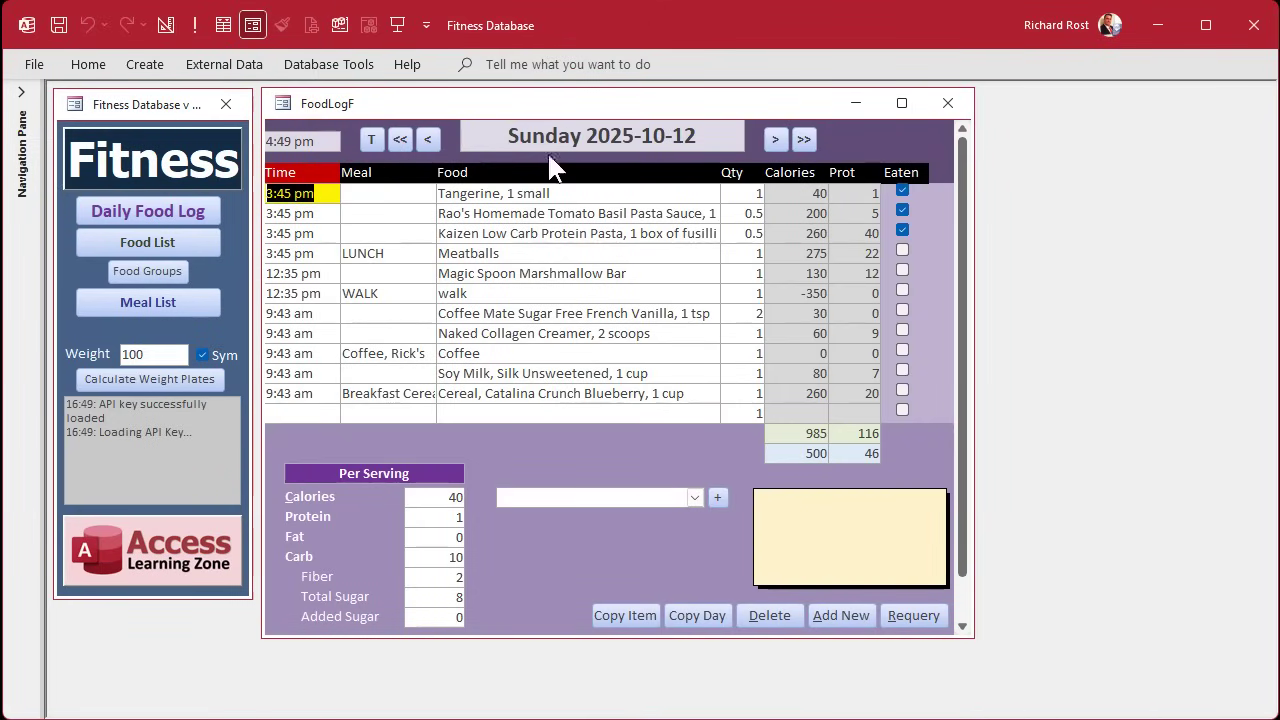
pyautogui.rightClick(543, 105)
pyautogui.click(622, 271)
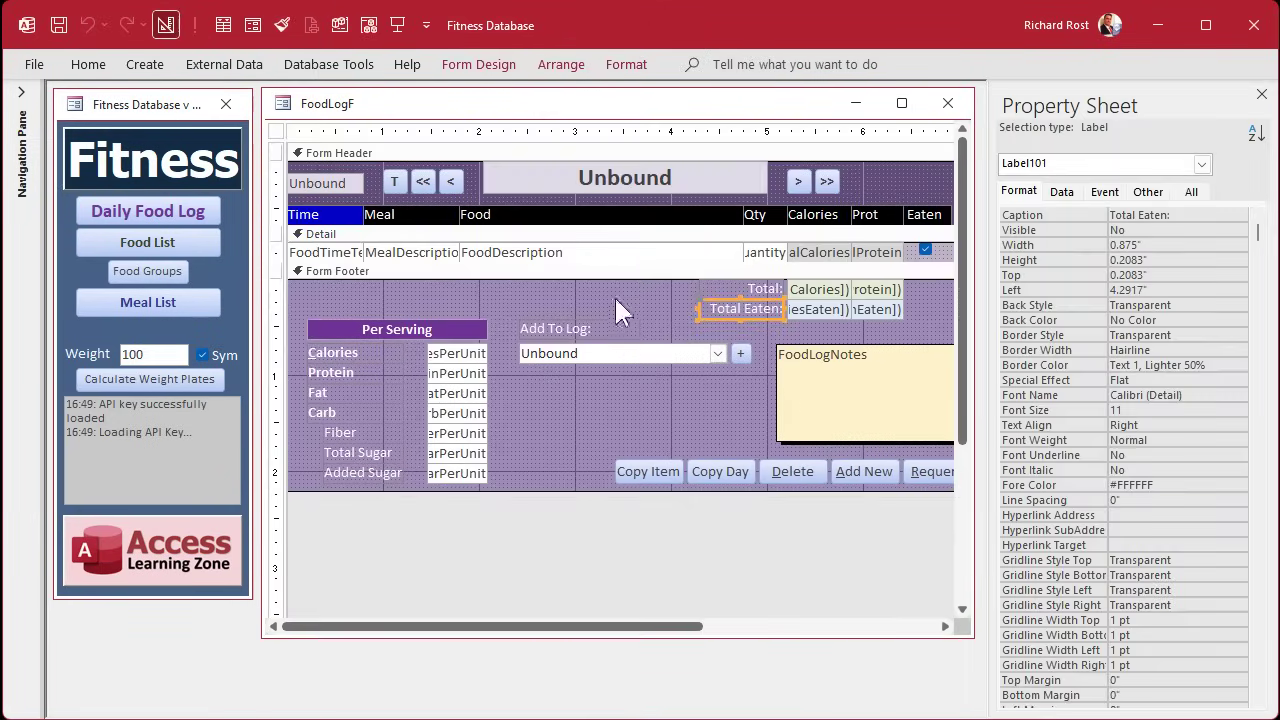
# Set Visible to Yes for the Add To Log, Total and Total Eaten labels, and reopen the daily food log.
pyautogui.click(634, 289)
pyautogui.click(586, 328)
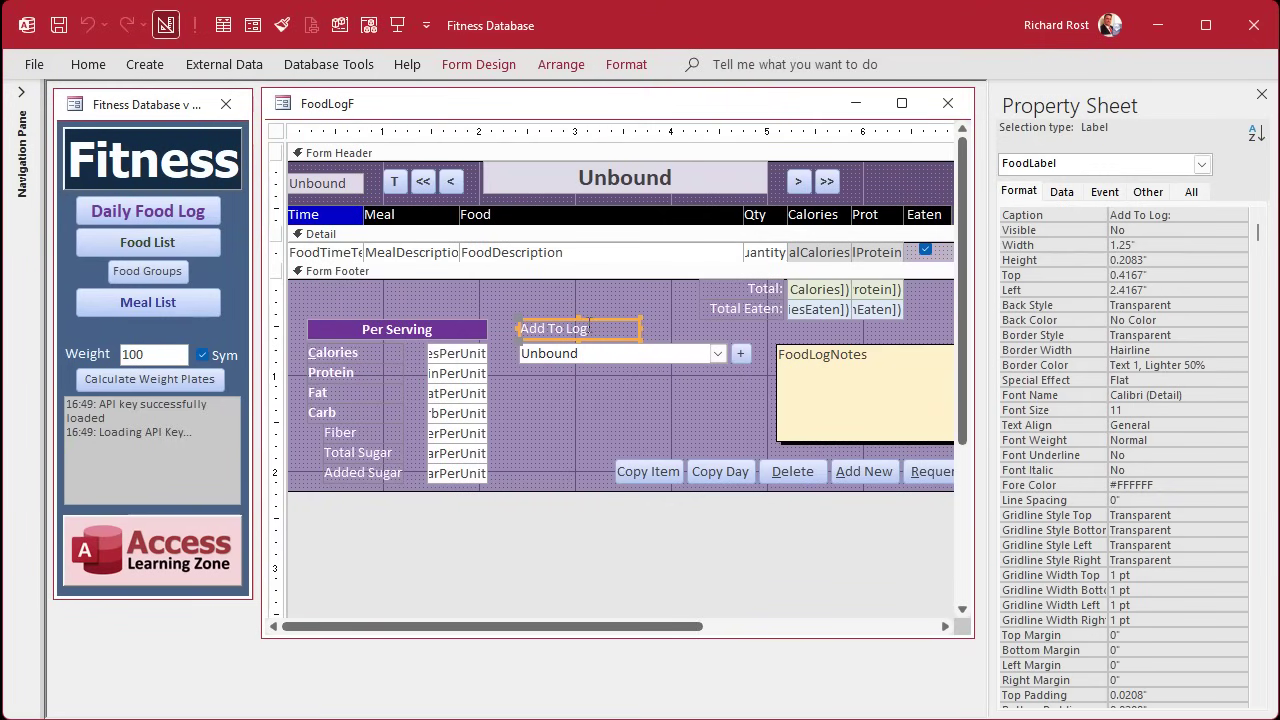
pyautogui.keyDown('shift'); pyautogui.click(732, 304); pyautogui.keyUp('shift')
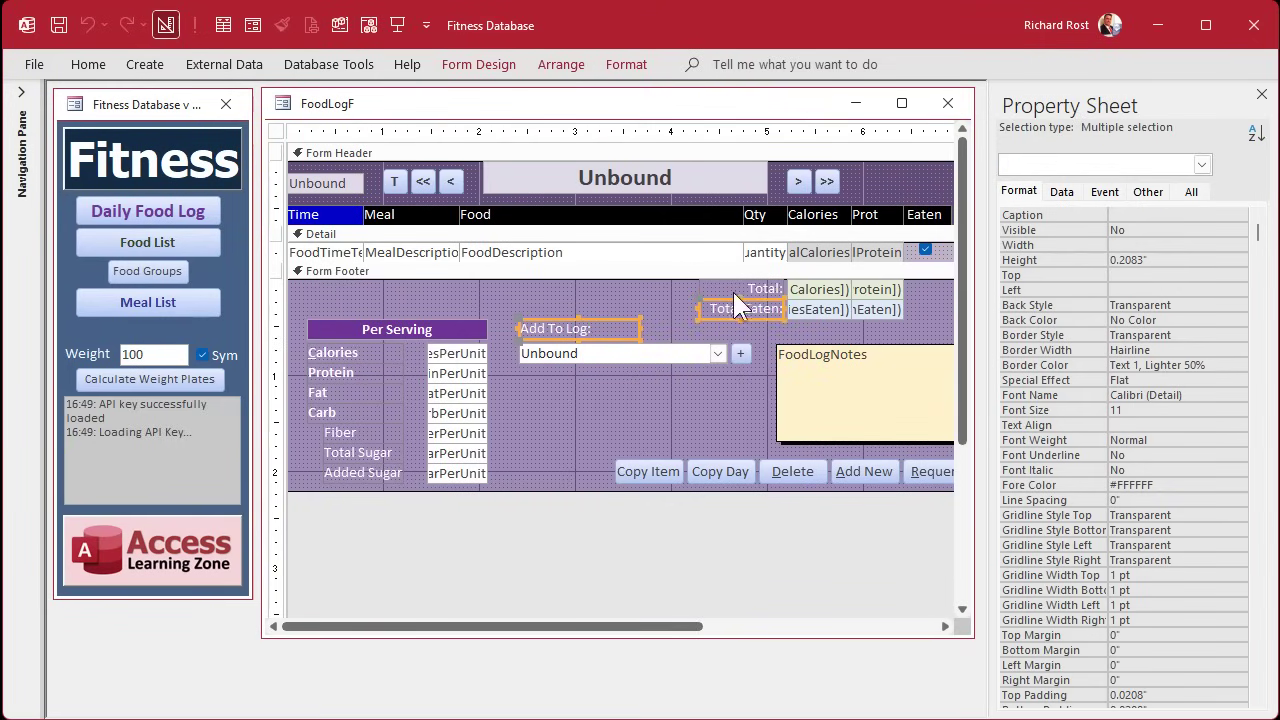
pyautogui.keyDown('shift'); pyautogui.click(733, 288); pyautogui.keyUp('shift')
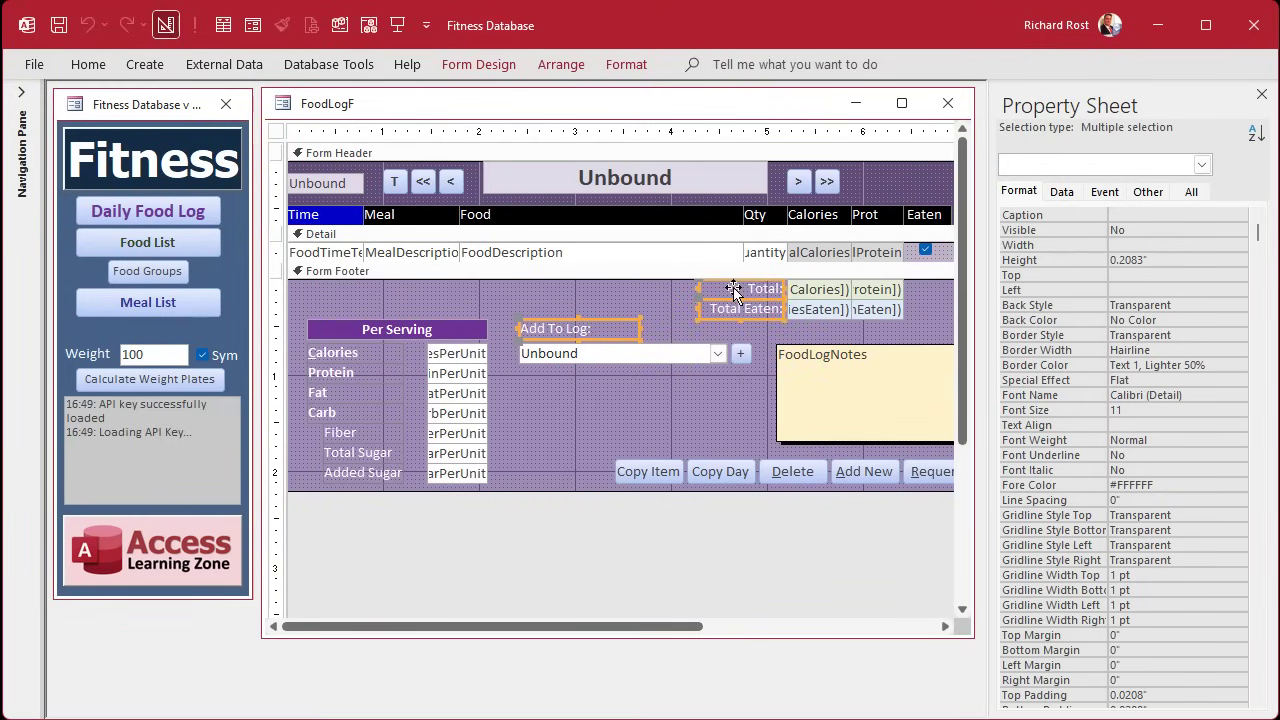
pyautogui.doubleClick(1151, 230)
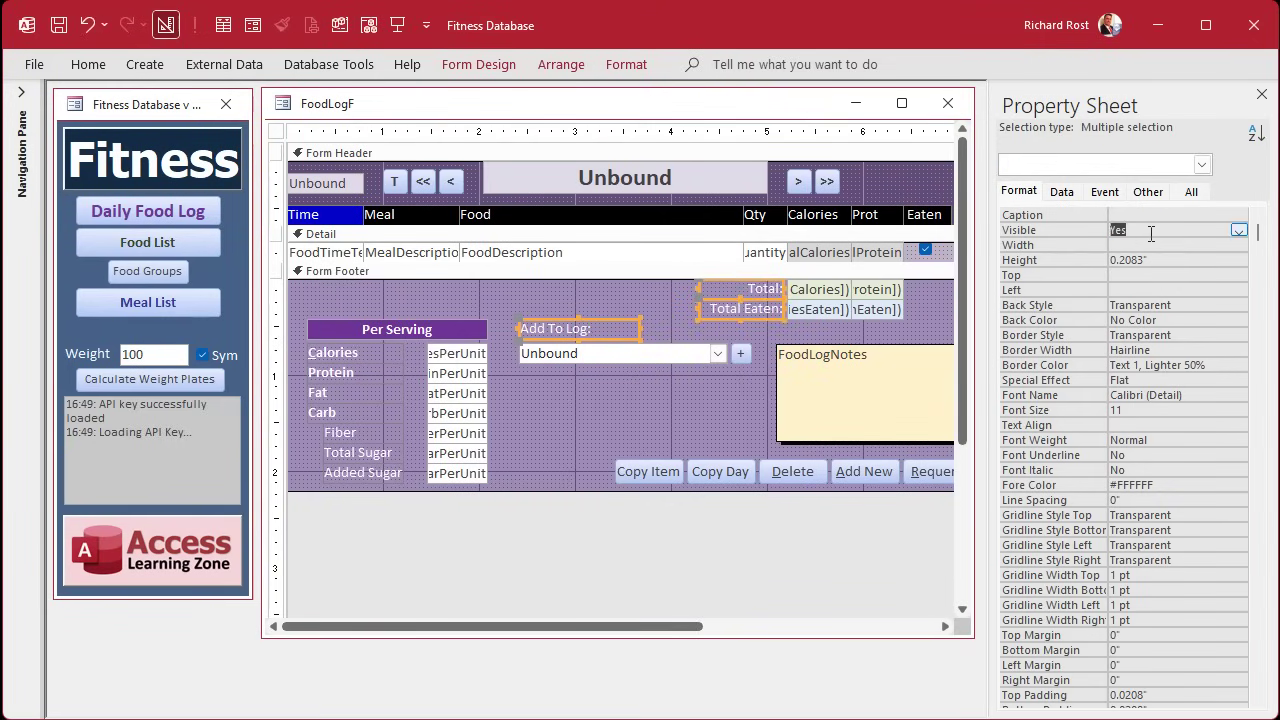
pyautogui.click(948, 103)
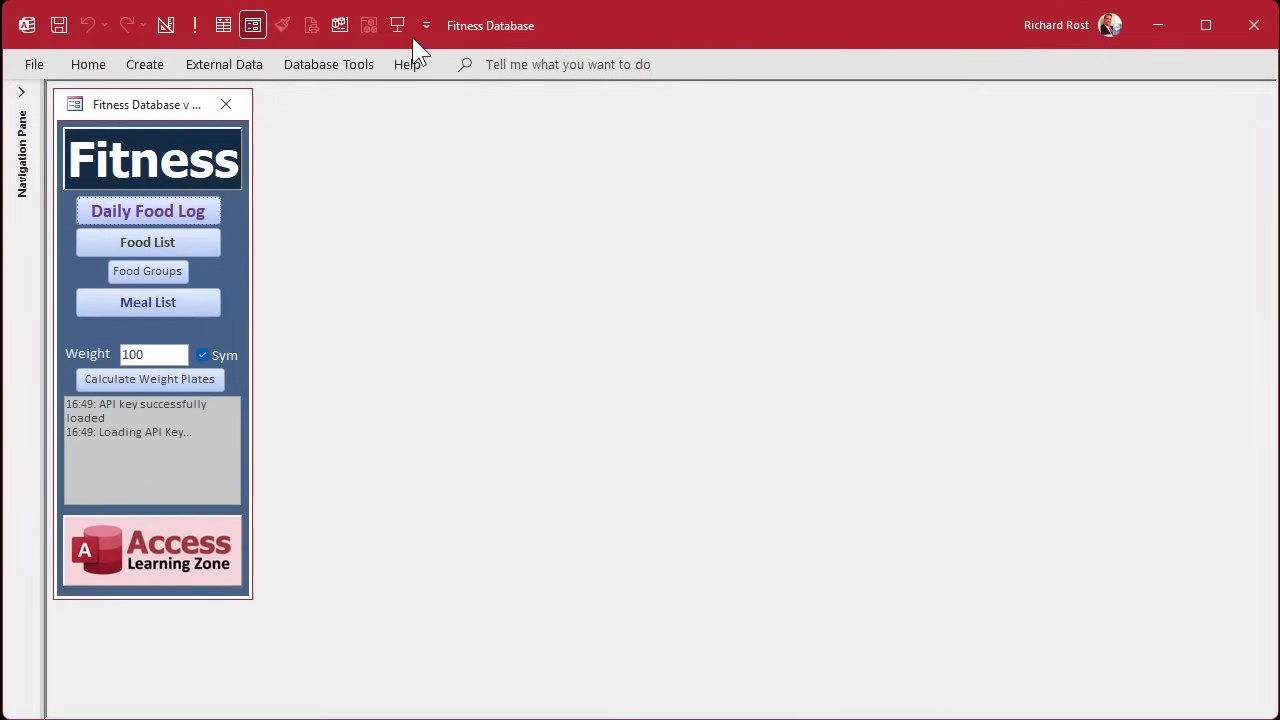
pyautogui.click(175, 213)
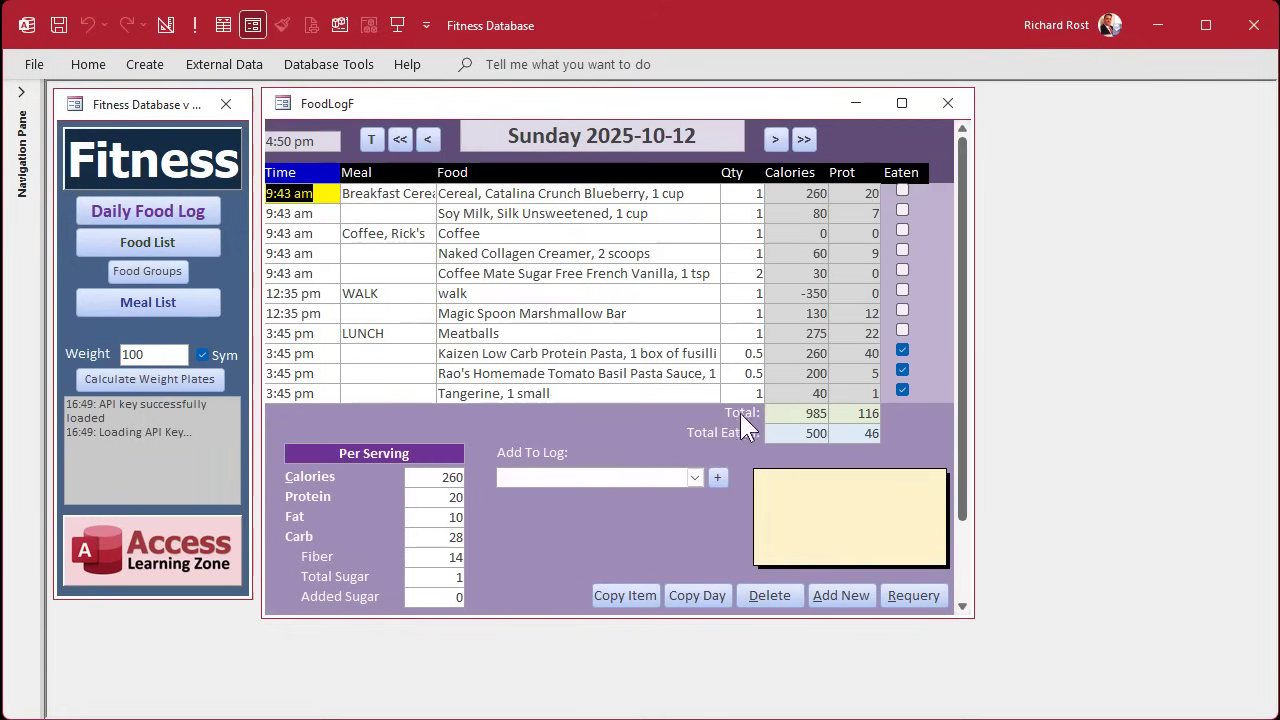